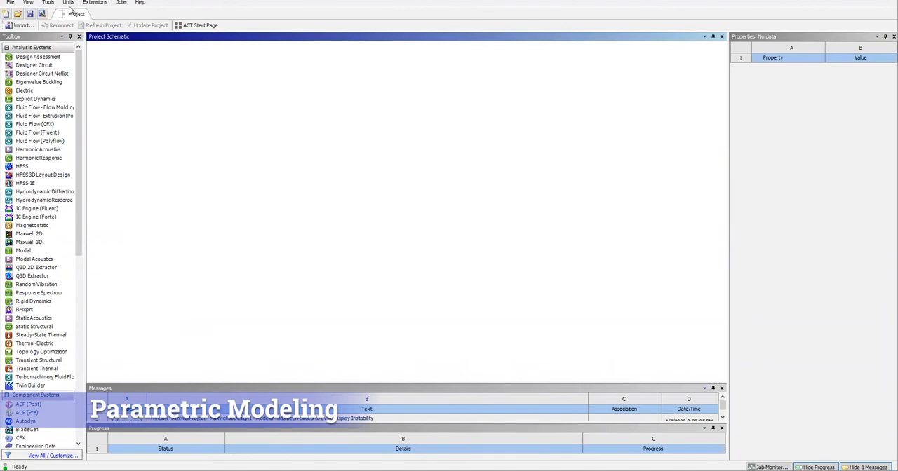
Add a Maxwell 3D system to the project schematic and open its model editor.
left_click(69, 5)
left_click(87, 64)
left_click_drag(28, 242, 120, 70)
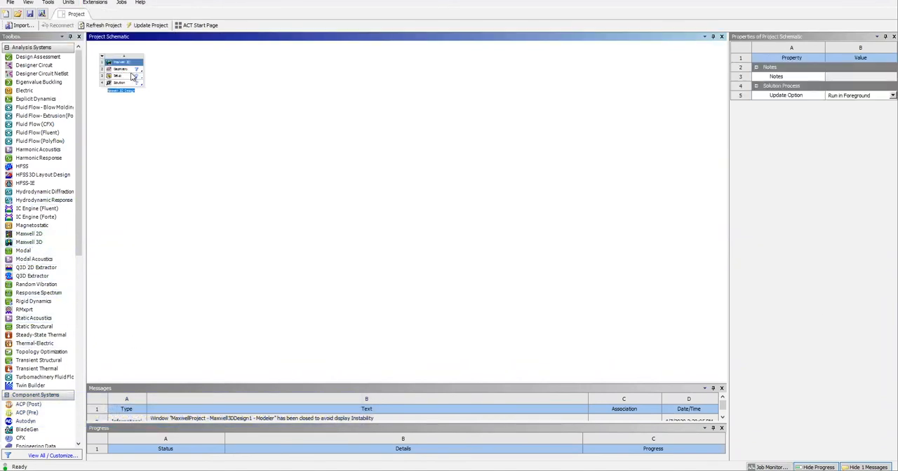
double_click(139, 84)
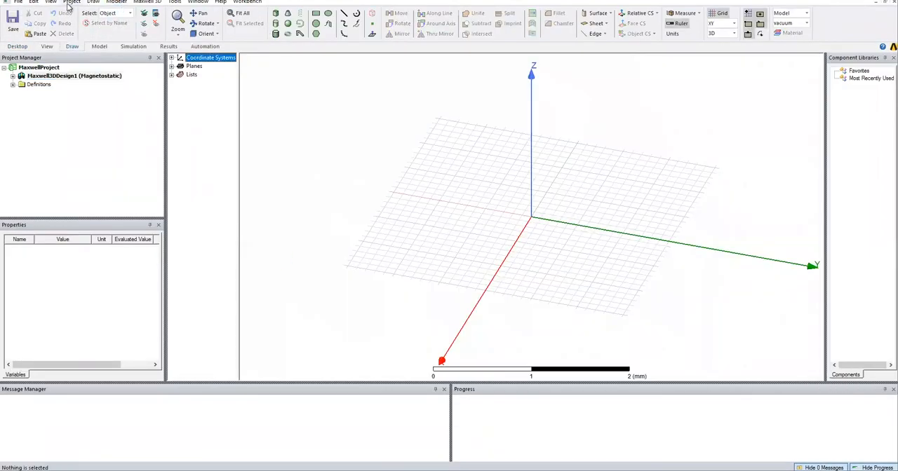
Set the model units to um without rescaling.
left_click(118, 3)
left_click(127, 189)
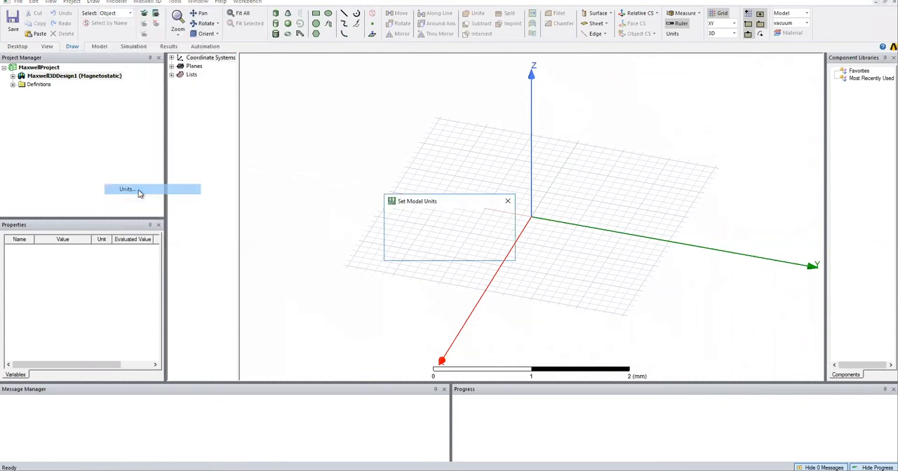
left_click(446, 219)
left_click(432, 270)
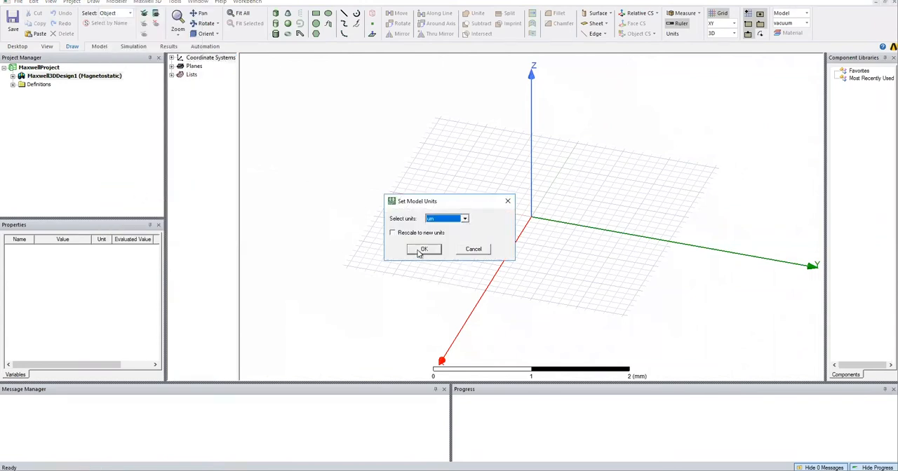
left_click(421, 249)
Set the design's solution type to Electrostatic.
left_click(148, 1)
left_click(165, 12)
left_click(418, 233)
left_click(429, 301)
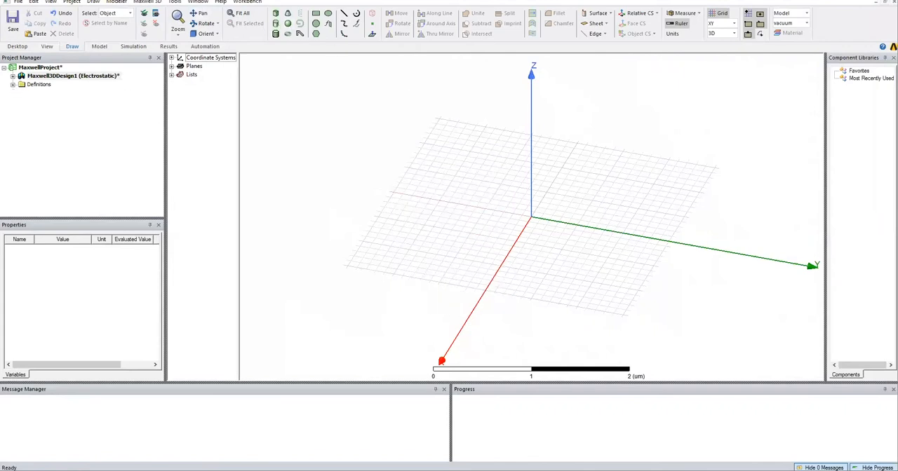
Draw a box from (0.5, -1, 0) um measuring about 0.6 by 0.1 by 0.7 um.
left_click(276, 12)
left_click(423, 225)
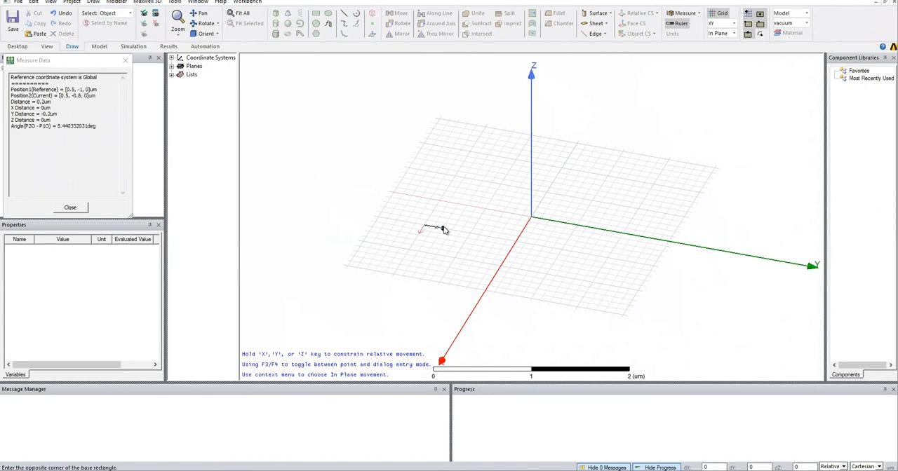
left_click(433, 195)
left_click(425, 154)
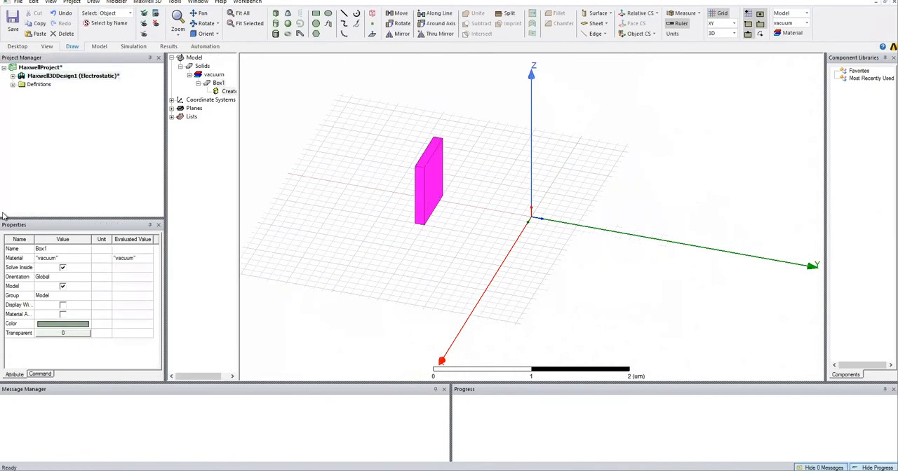
Parameterise the box's XSize with a new length variable sub_l of 3500 um.
double_click(229, 92)
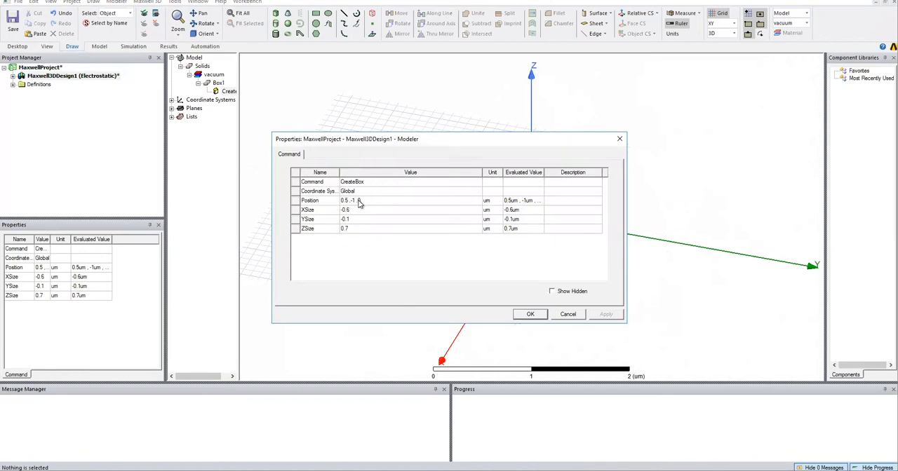
left_click(359, 201)
left_click(345, 210)
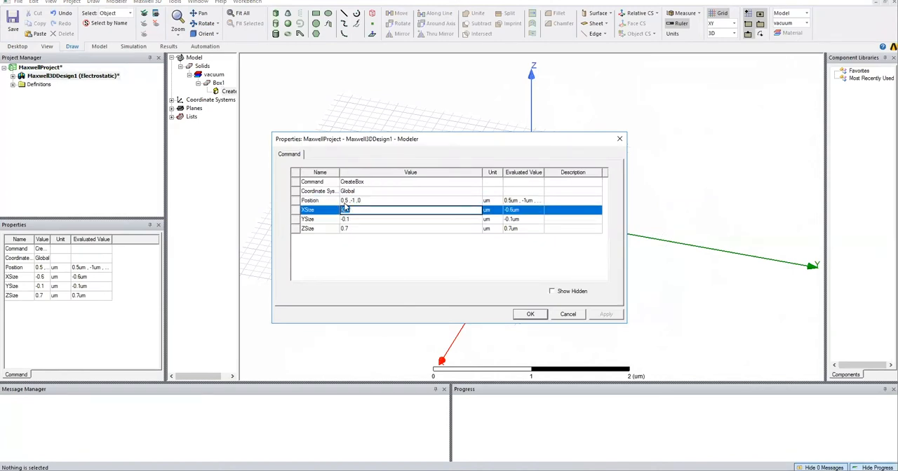
type("sub_l")
key("Return")
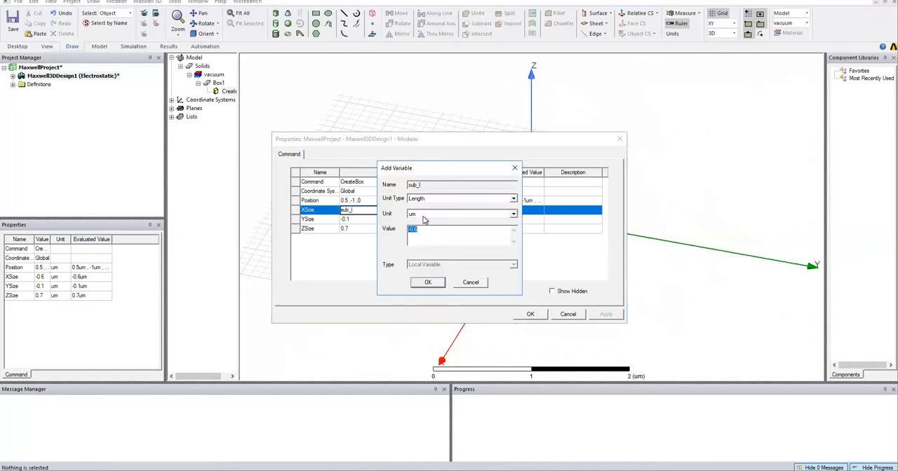
type("3500")
left_click(426, 282)
Parameterise the box's YSize with variable sub_w of 2040 um and its ZSize with variable sub_h of 380 um.
type("sub_w")
key("Return")
type("2040")
left_click(426, 282)
type("sub_h")
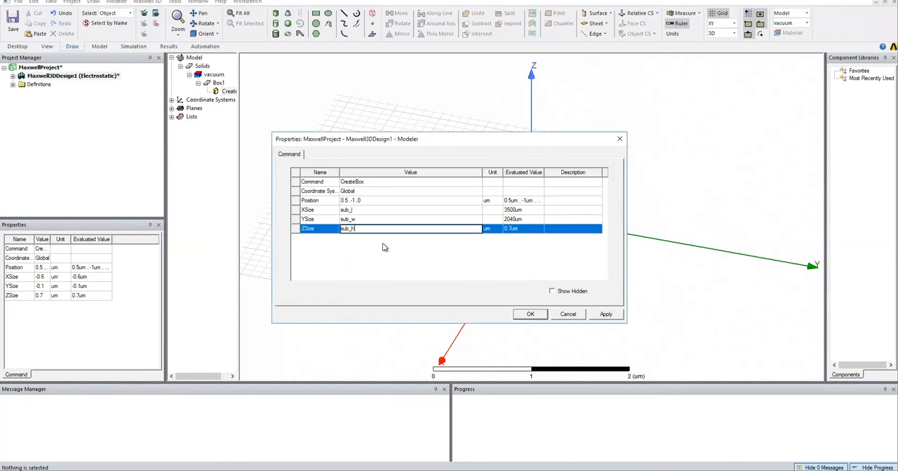
key("Return")
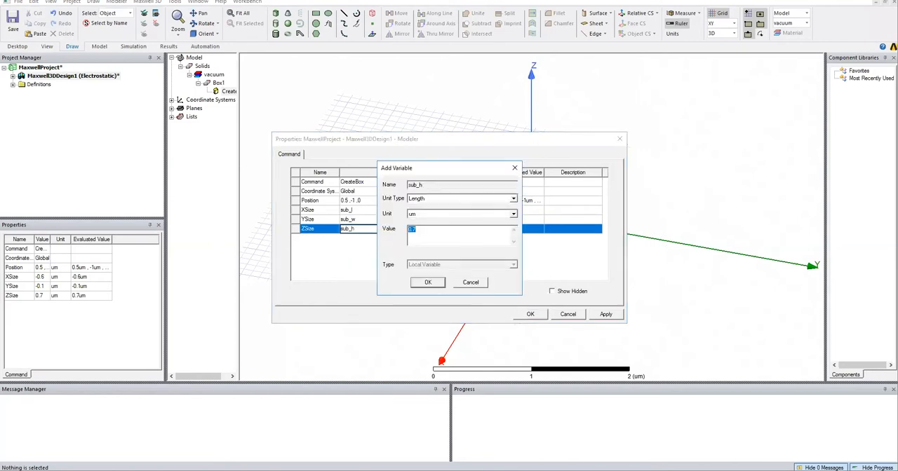
key("Return")
Center the box on the origin by setting its position to -sub_l/2, -sub_w/2, 0um, and apply its dimensions.
left_click(360, 200)
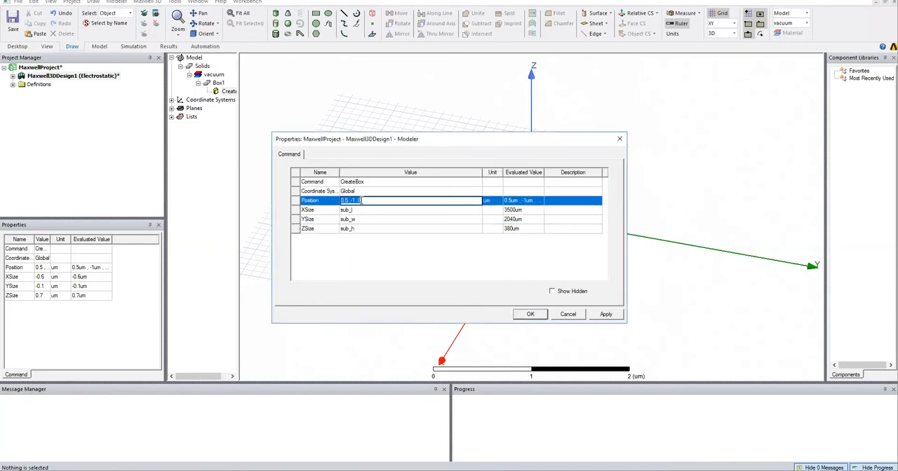
left_click(342, 201)
key("Delete")
type("-sub_l/2")
type("-sub_w/2")
left_click(477, 256)
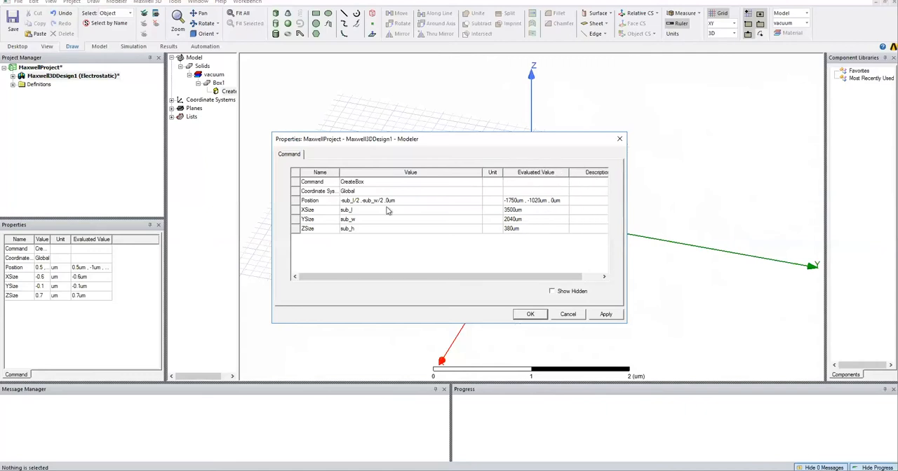
left_click(531, 315)
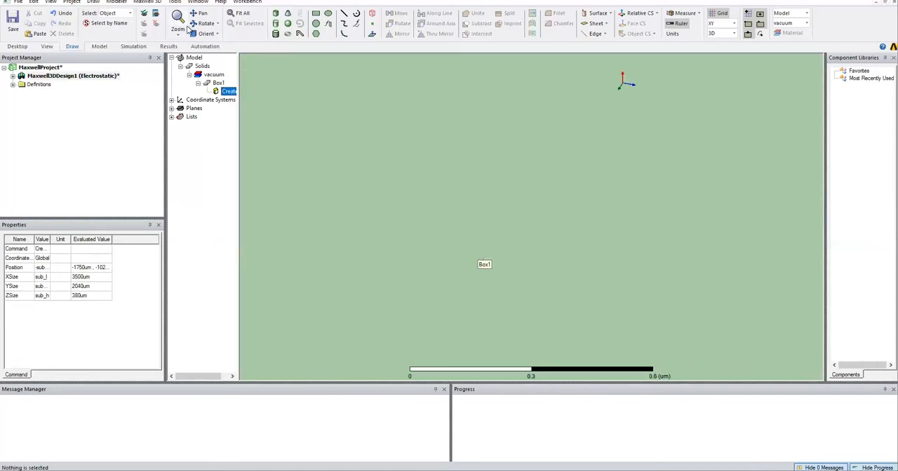
Rename the substrate box as Silicon.
left_click(47, 47)
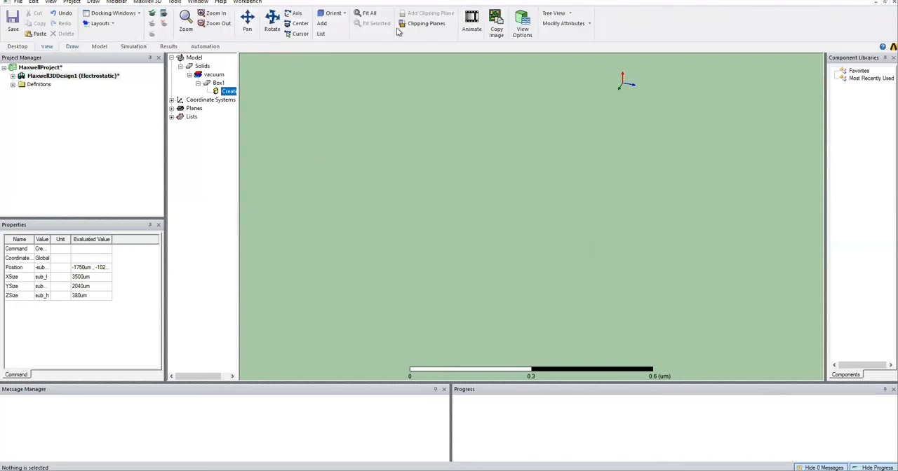
left_click(368, 14)
left_click(72, 47)
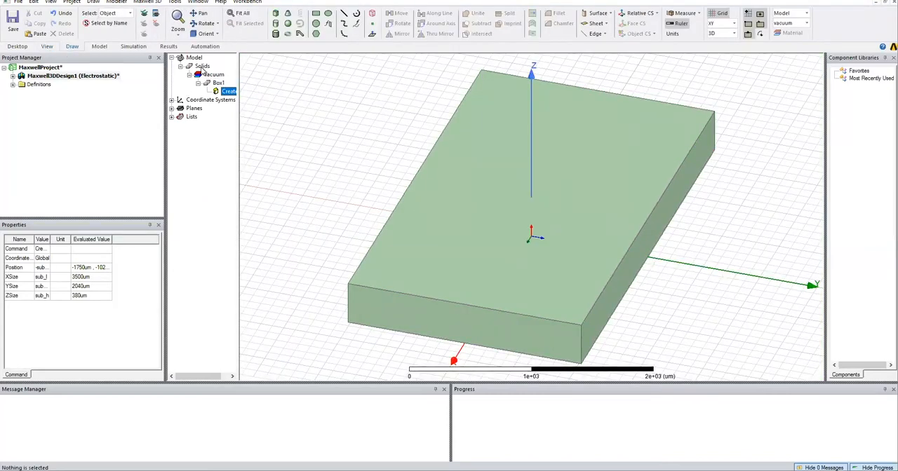
double_click(219, 84)
left_click(350, 182)
type("Substrate")
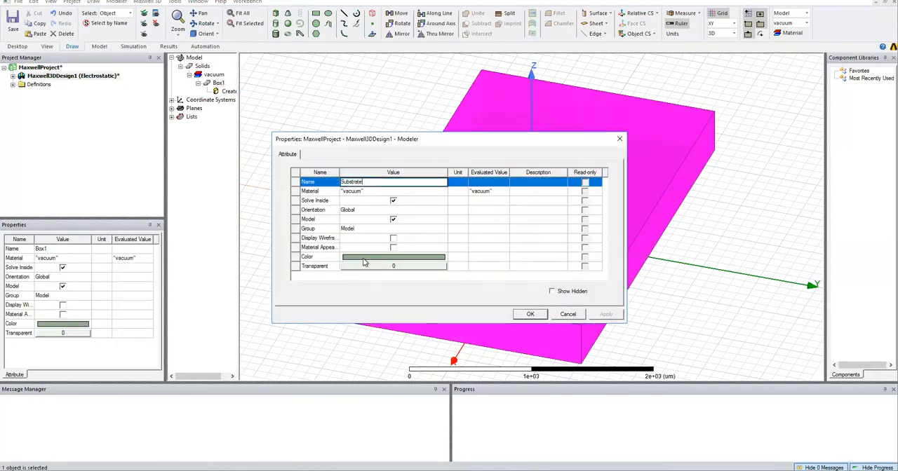
key("BackSpace")
key("BackSpace")
key("BackSpace")
key("BackSpace")
key("BackSpace")
key("BackSpace")
key("BackSpace")
key("BackSpace")
key("BackSpace")
type("Silico")
Assign the library material silicon to the substrate box.
left_click(373, 192)
left_click(443, 193)
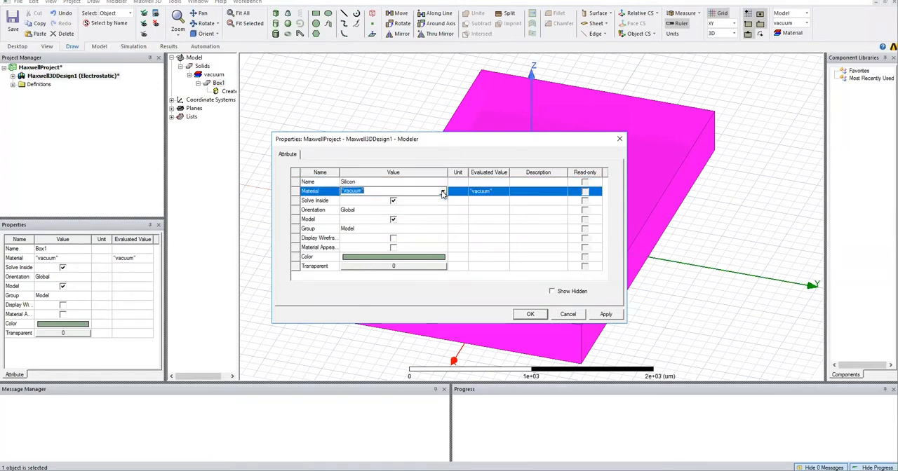
left_click(442, 192)
left_click(351, 198)
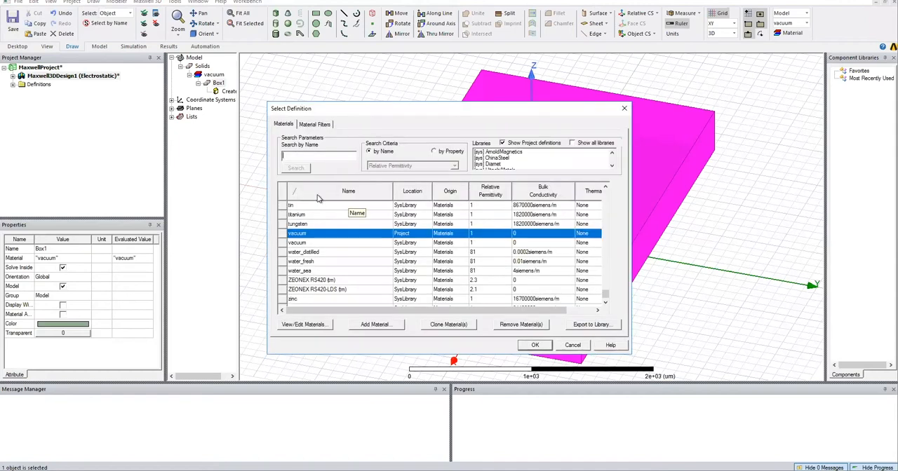
left_click(299, 155)
type("sili")
double_click(298, 224)
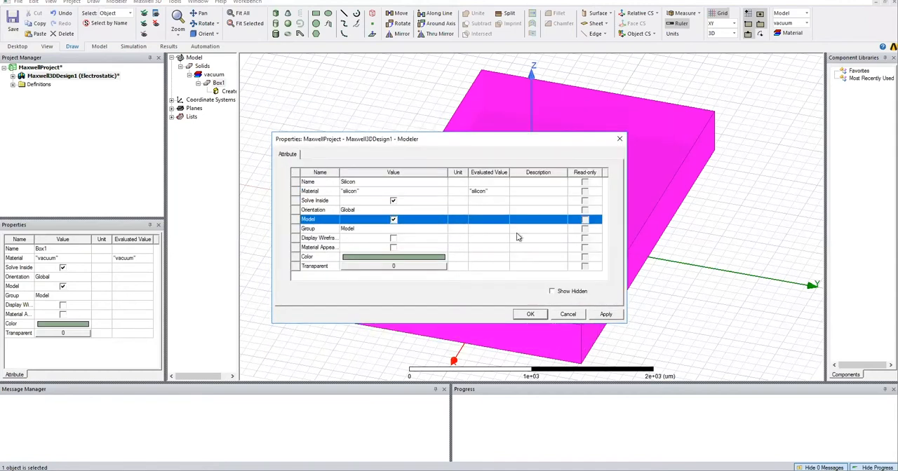
left_click(531, 314)
left_click(344, 93)
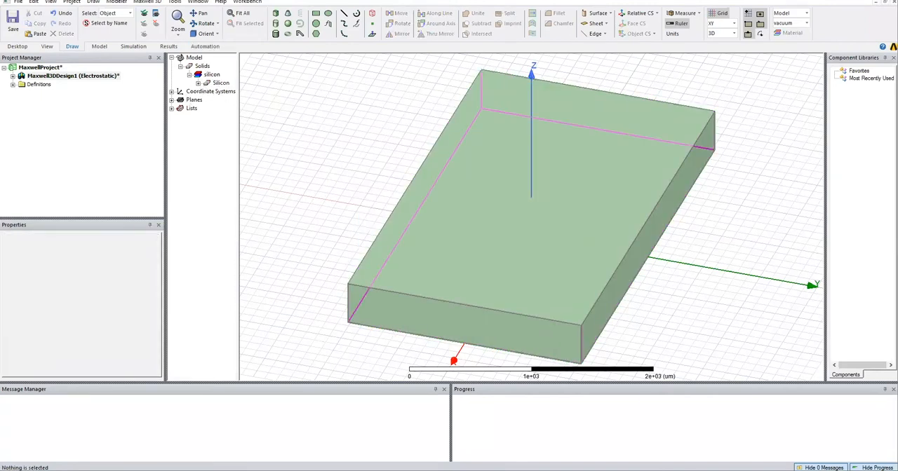
Draw a second box beside the substrate from (-500, -2300, 0) um, about 200 by 100 by 200 um.
left_click(275, 13)
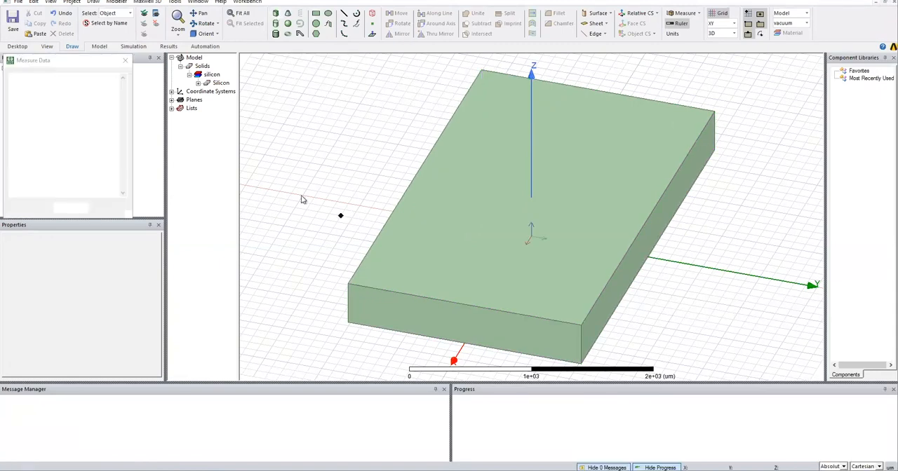
left_click(287, 160)
left_click(283, 150)
left_click(283, 127)
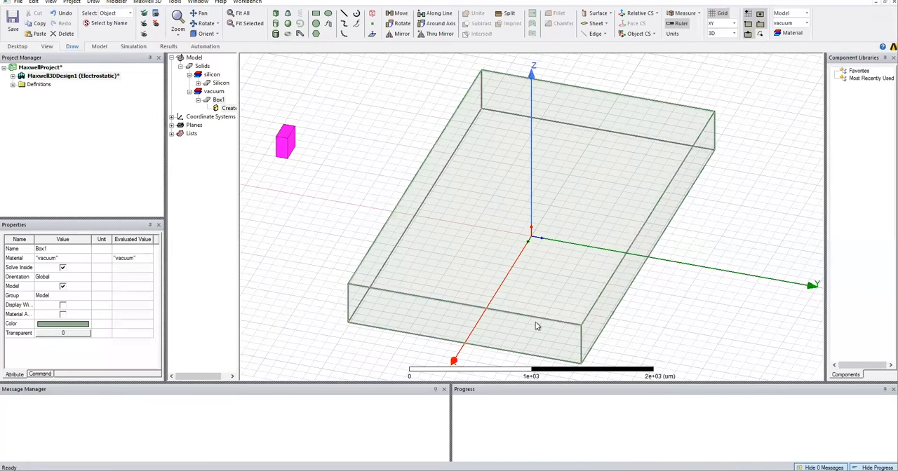
Parameterise the second box's XSize with a new variable cap_l of 1500 um.
double_click(230, 109)
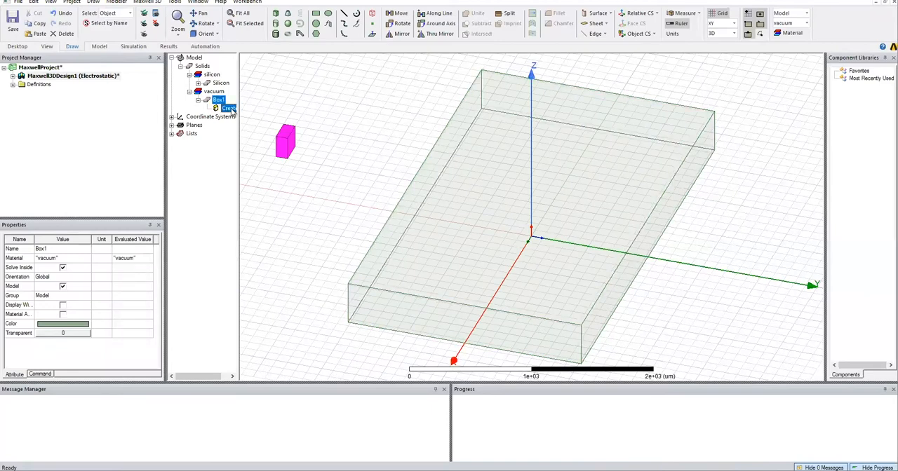
left_click(364, 210)
type("cap_")
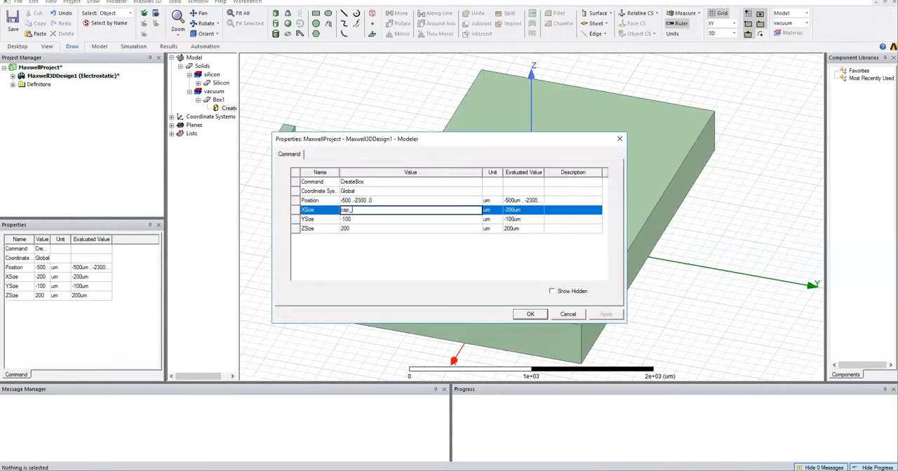
type("l")
key("Return")
type("1500")
key("Return")
Parameterise the second box's YSize with a new variable cap_w of 1100 um.
left_click(338, 219)
type("cpa_")
key("BackSpace")
key("BackSpace")
key("BackSpace")
type("ap")
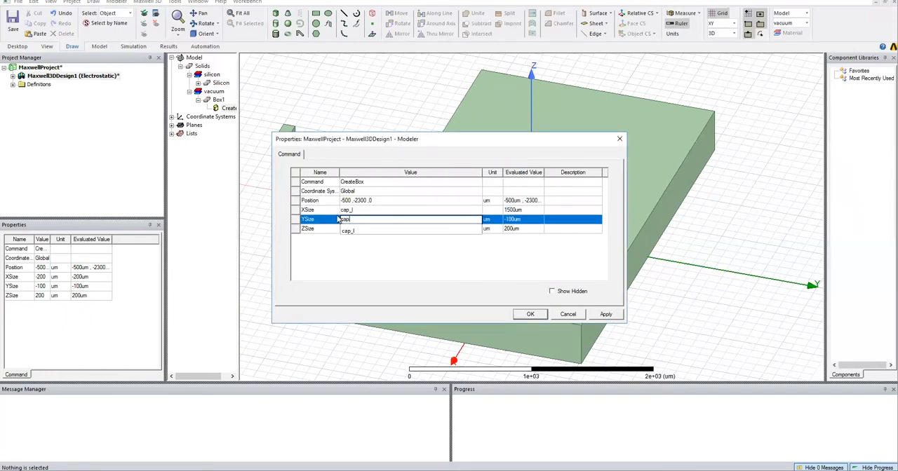
type("_w")
key("Return")
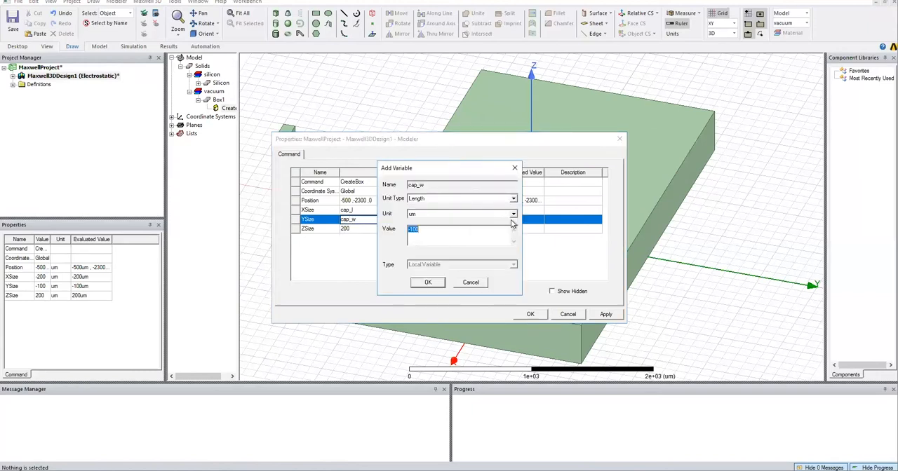
type("1100")
key("Return")
Parameterise the second box's ZSize with a new variable cap_h of 20 um.
type("cap_h")
key("Return")
type("2")
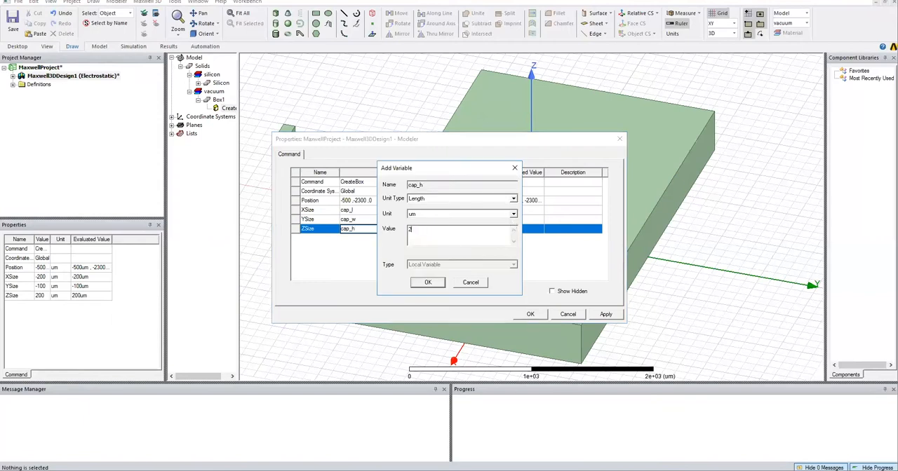
type("30")
key("Return")
Set the X coordinate of the second box's position to -cap_l/2.
left_click(363, 201)
left_click(352, 201)
key("BackSpace")
key("BackSpace")
key("BackSpace")
type("ca")
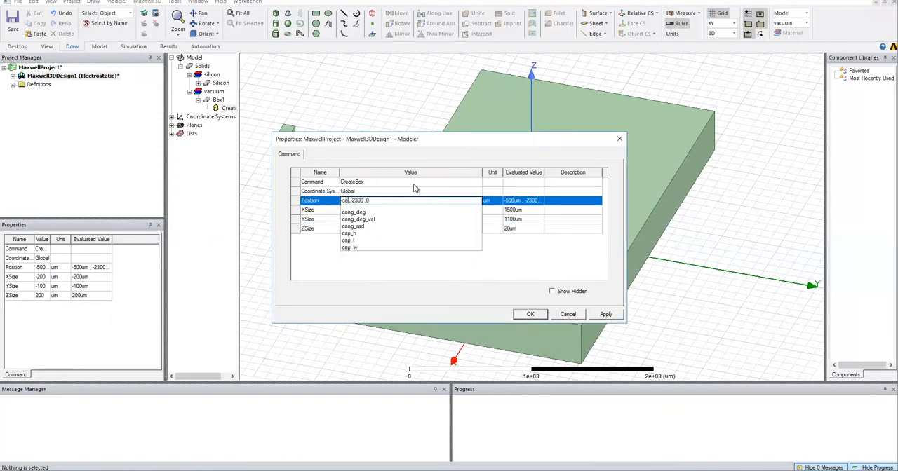
type("p_l/2")
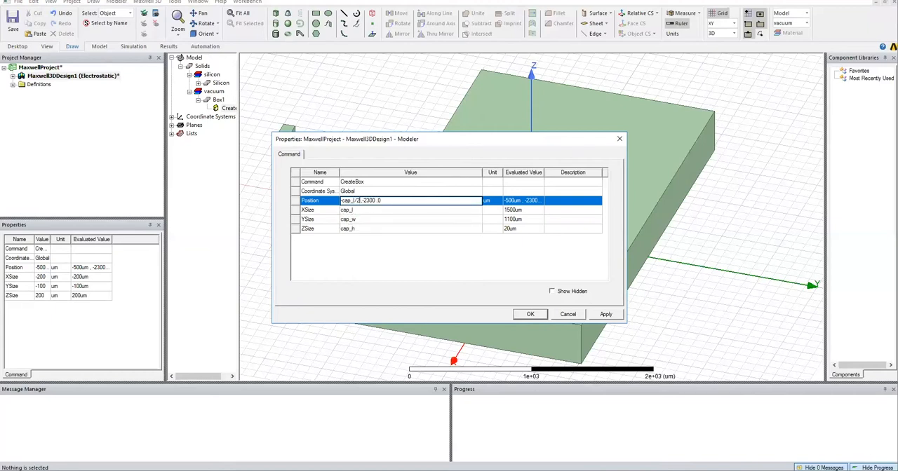
Set the Y and Z coordinates of the second box's position to -cap_w/2 and sub_h, and apply the changes.
key("Delete")
key("Delete")
key("Delete")
key("Delete")
key("Delete")
type("-cap_w/2 ,sub_")
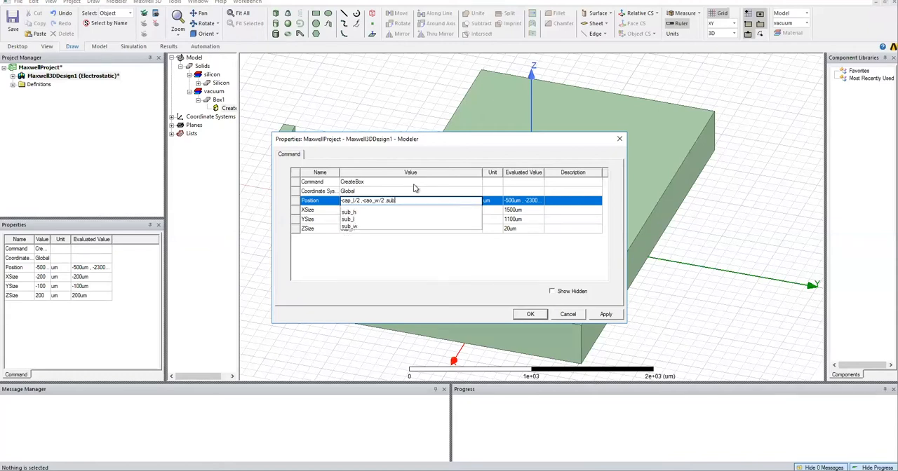
type("h")
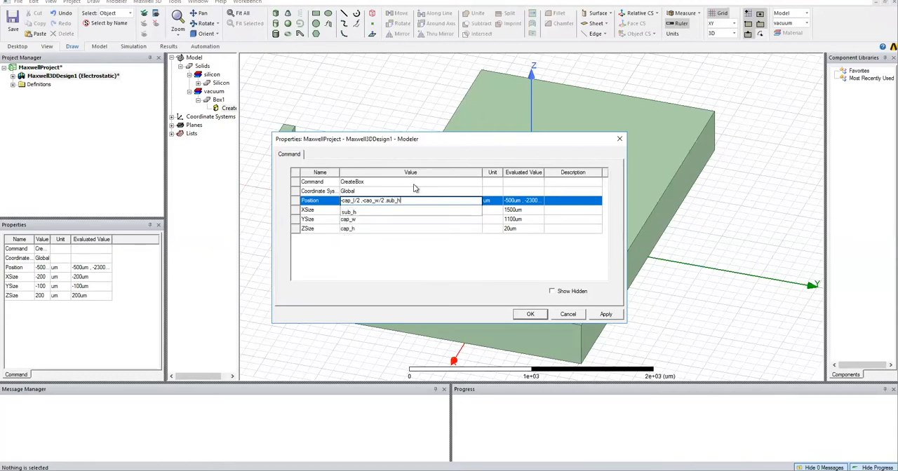
key("Return")
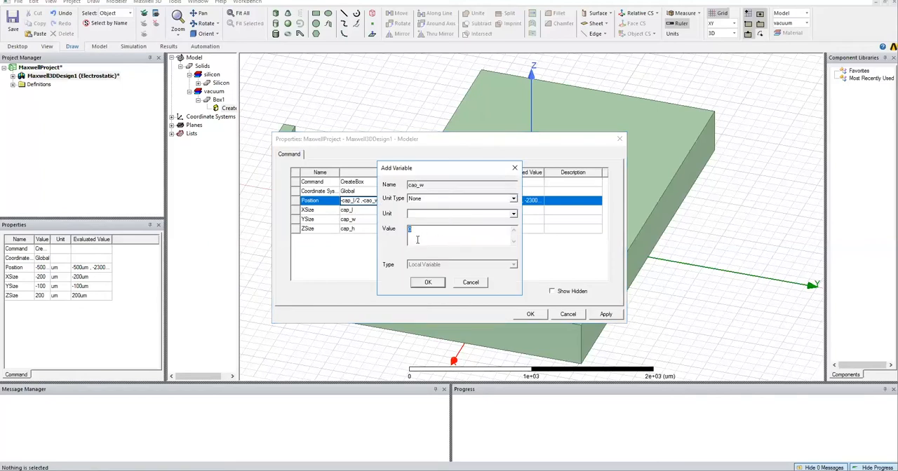
left_click(470, 282)
left_click(372, 200)
key("BackSpace")
type("p")
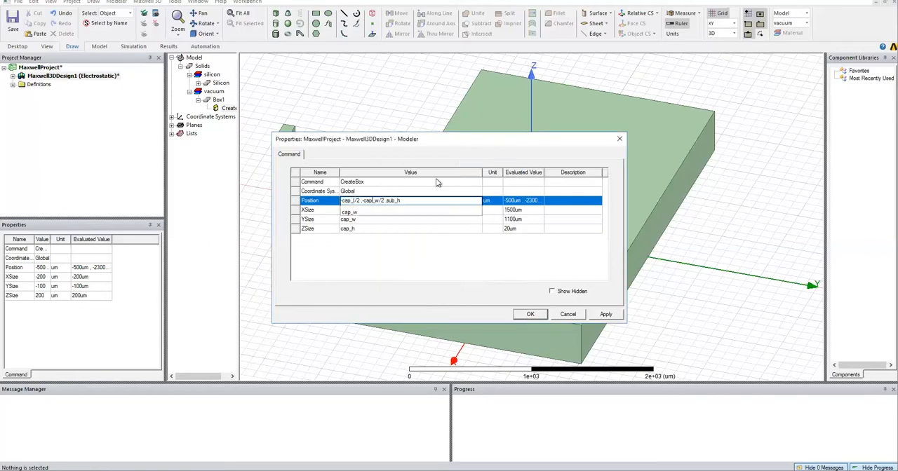
key("Return")
left_click(530, 315)
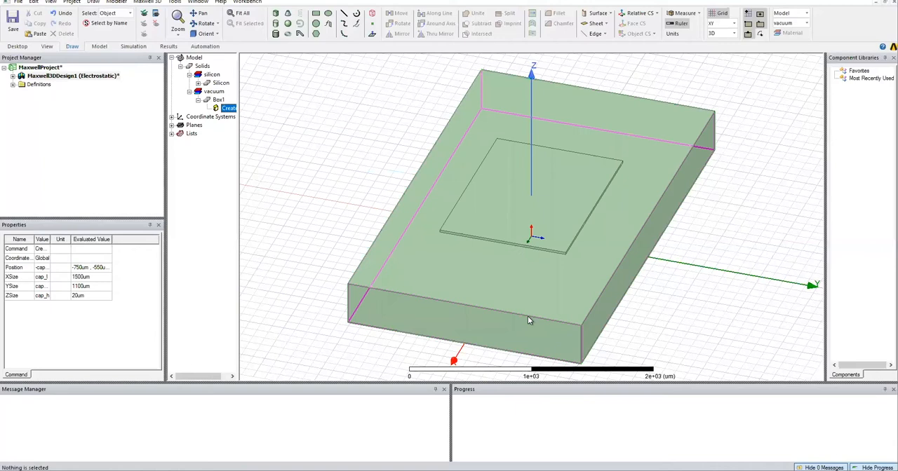
Rename the cap layer box on top of the substrate as Shielding_Electrode.
double_click(219, 99)
left_click(349, 184)
double_click(349, 184)
type("C")
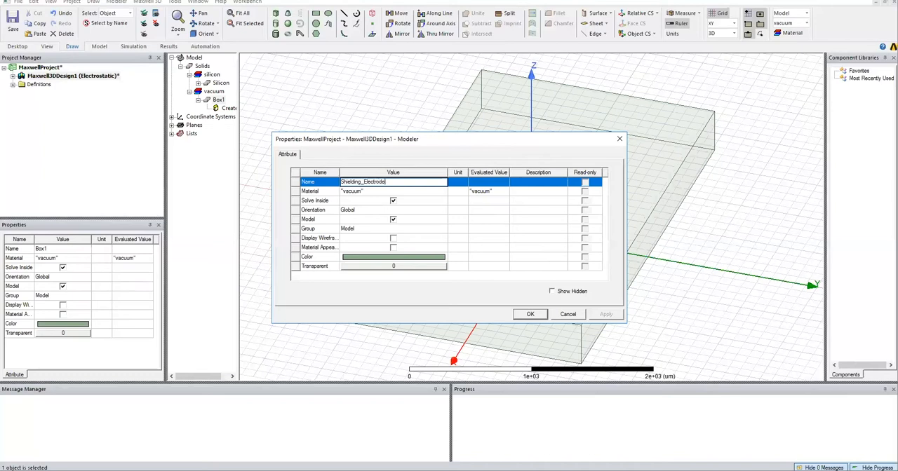
Assign copper from the material library to Shielding_Electrode.
left_click(398, 193)
left_click(439, 192)
left_click(360, 200)
left_click(313, 156)
type("co")
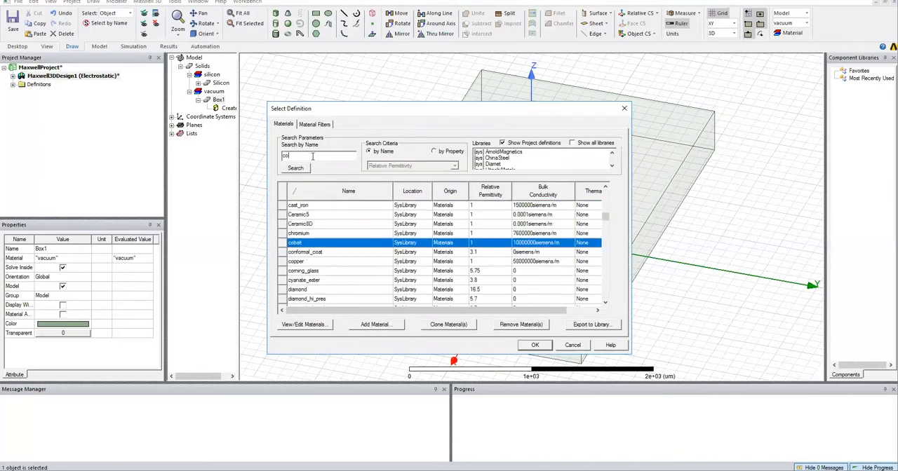
type("p")
key("Return")
Change the display color of Shielding_Electrode to orange and apply its attributes.
left_click(379, 257)
left_click(365, 201)
left_click(363, 297)
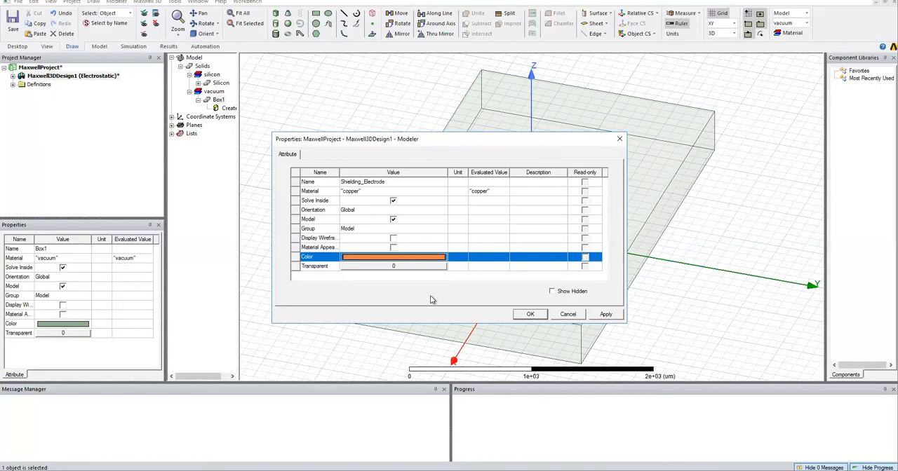
left_click(531, 314)
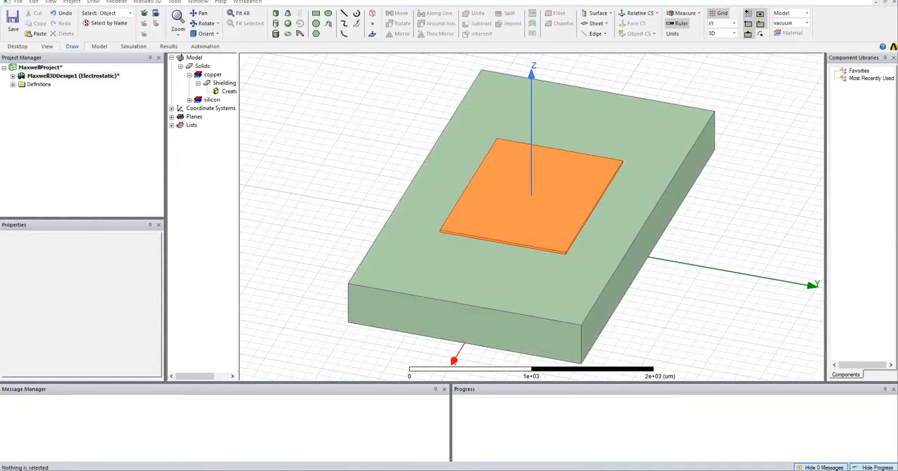
Draw a third box beside the substrate, about 300 x 100 um in plan and 200 um high.
left_click(274, 15)
left_click(303, 136)
left_click(281, 150)
left_click(280, 130)
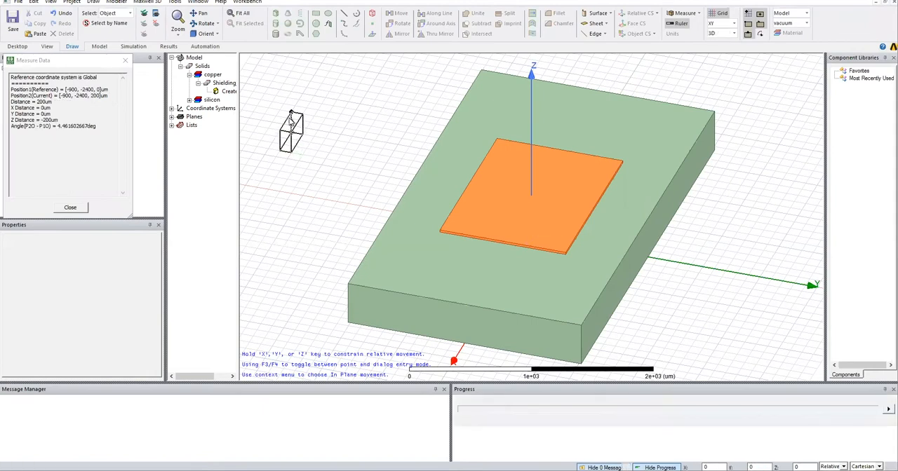
Parameterise the third box's XSize with a new variable feed_l of 300 um.
double_click(227, 125)
left_click(341, 210)
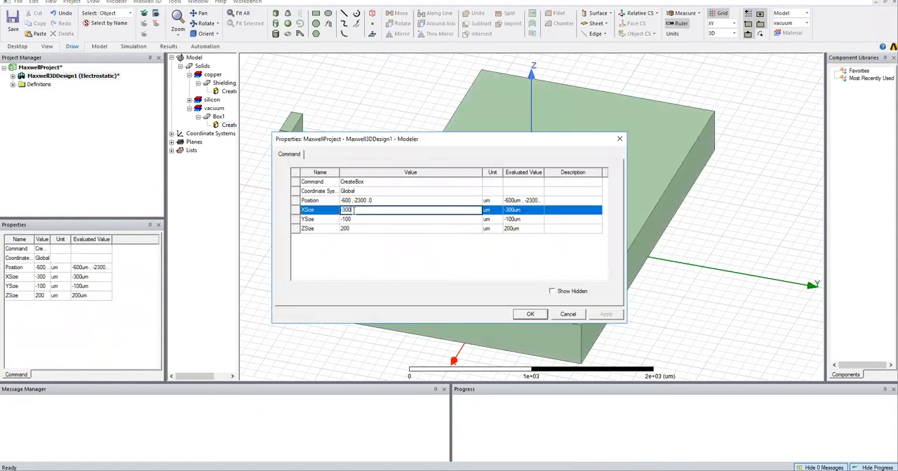
type("feed_l")
key("Return")
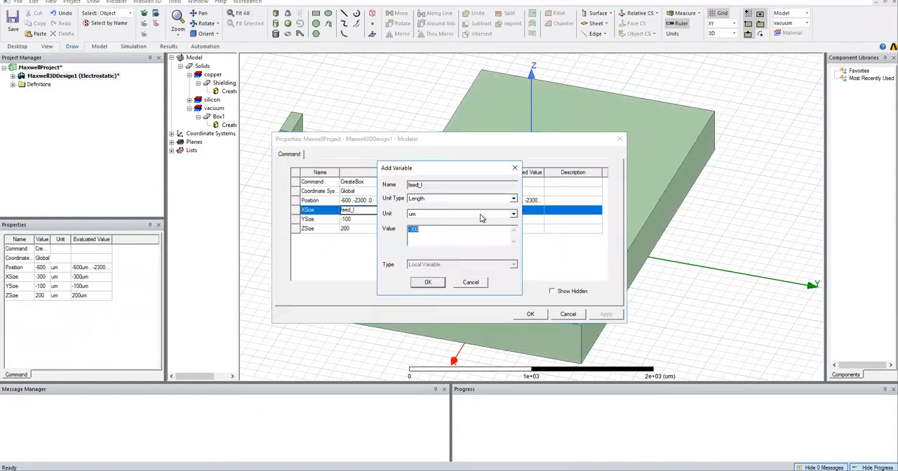
type("300")
key("Return")
Parameterise the third box's YSize with a new variable feed_w of 25 um, and set its ZSize to cap_h.
type("feed_w")
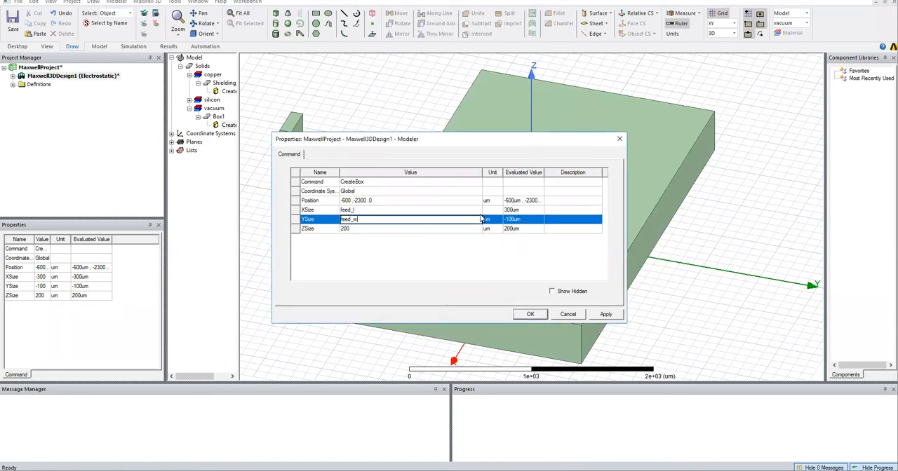
key("Return")
type("25")
key("Return")
type("cap_h")
key("Return")
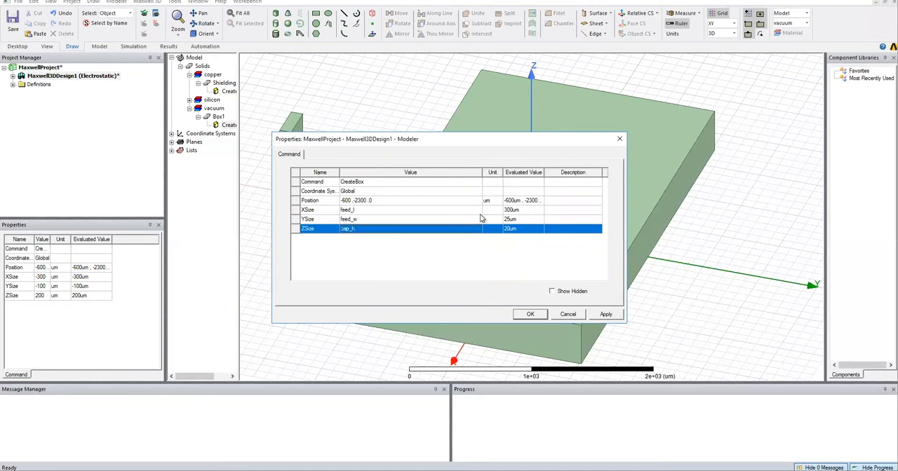
Set the X coordinate of the third box's position to cap_l/2.
left_click(377, 200)
left_click(352, 202)
key("BackSpace")
key("BackSpace")
key("BackSpace")
key("BackSpace")
type("cap+l/2")
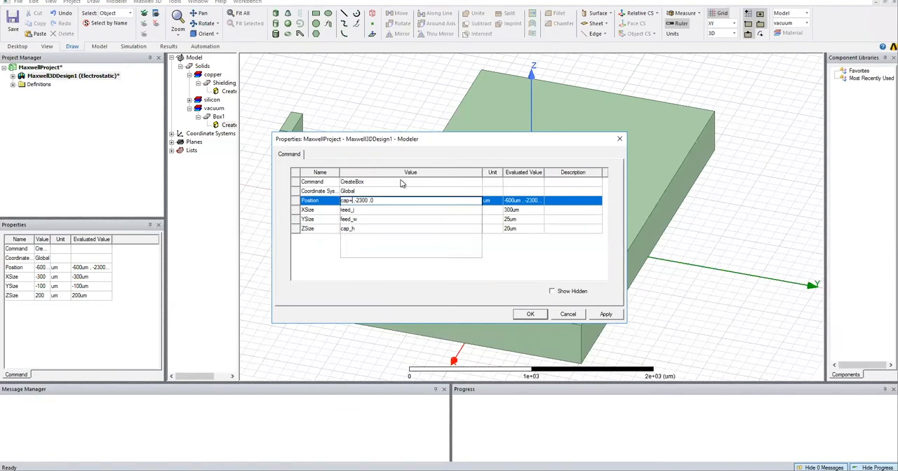
key("BackSpace")
type("2")
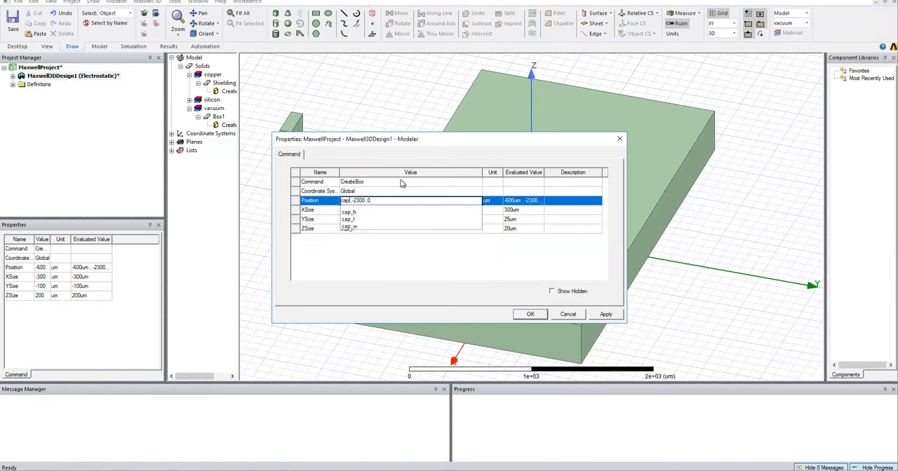
Set the Y and Z coordinates of the third box's position to -feed_w/2 and sub_h, and apply the changes.
key("Delete")
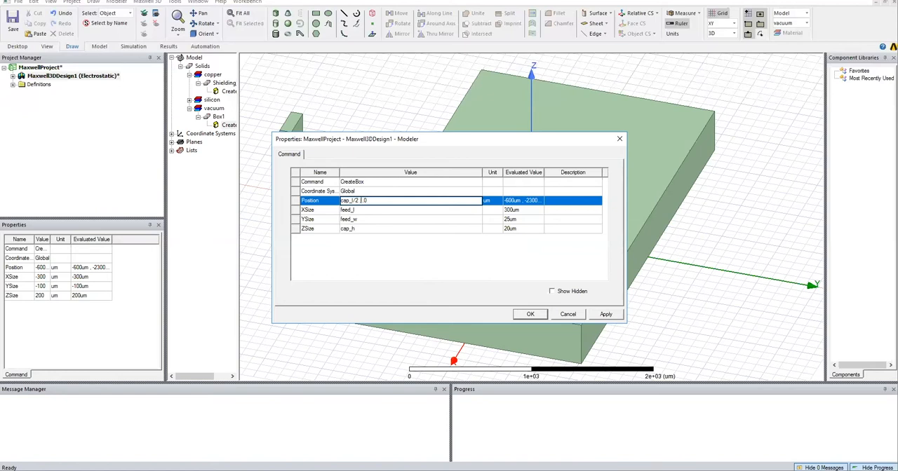
type("feed_w/2 ,sub_")
key("Return")
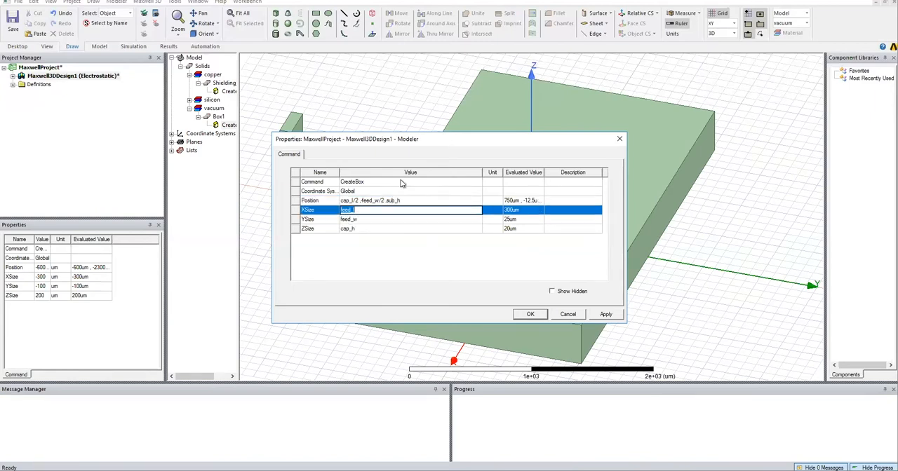
left_click(533, 314)
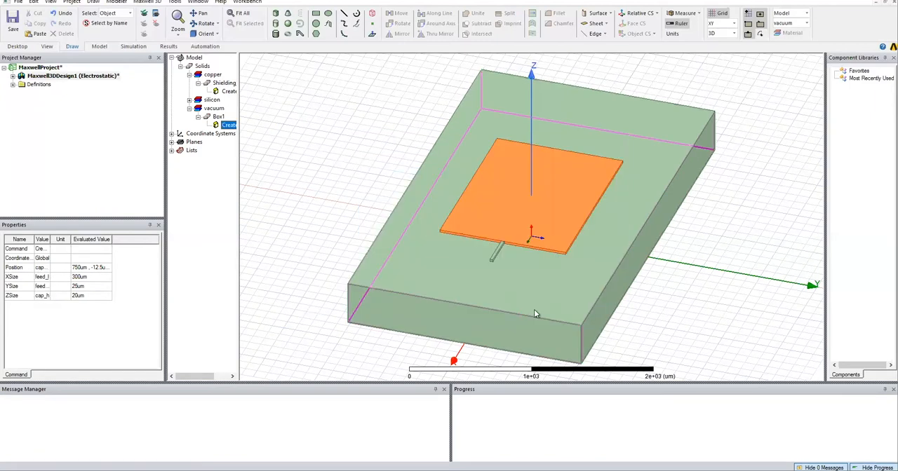
Rename the narrow feed box as Shield_feed and assign copper as its material.
double_click(219, 116)
type("Sie")
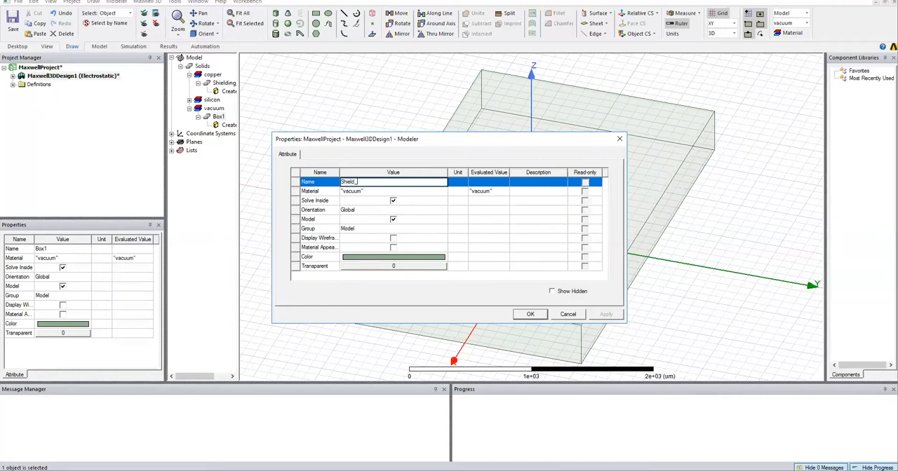
left_click(359, 191)
left_click(361, 210)
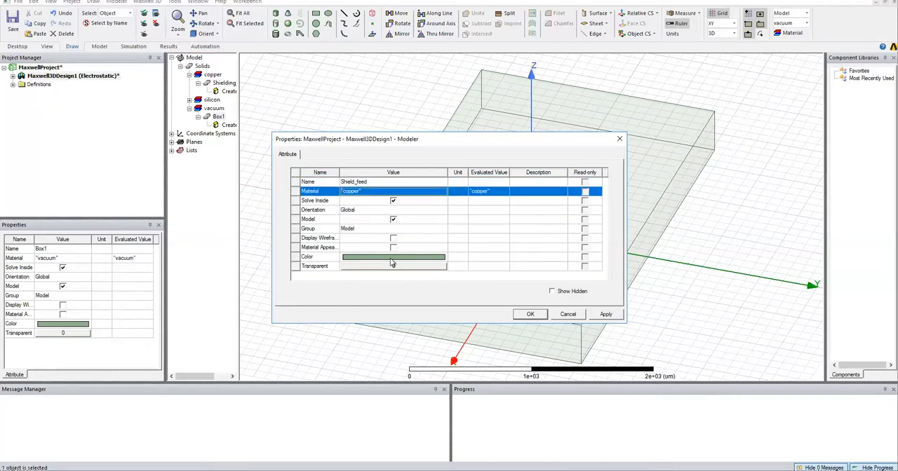
Change the display color of Shield_feed to orange, apply its attributes and clear the selection.
left_click(393, 263)
double_click(366, 202)
left_click(531, 314)
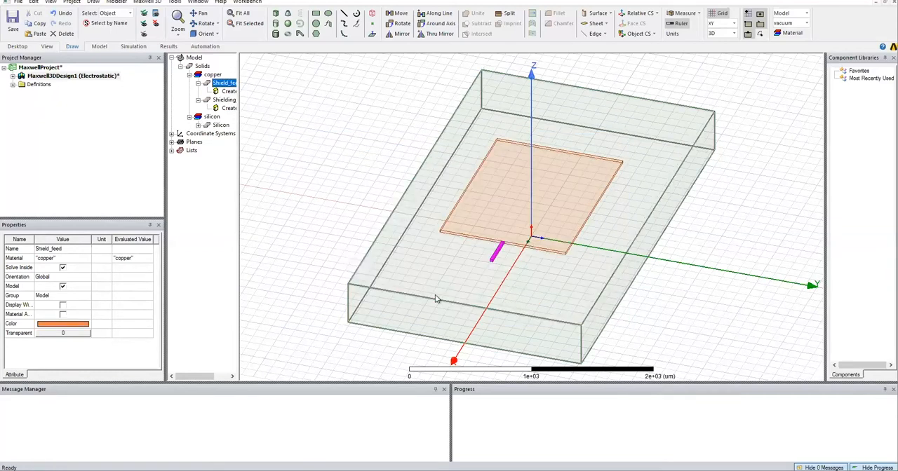
left_click(311, 169)
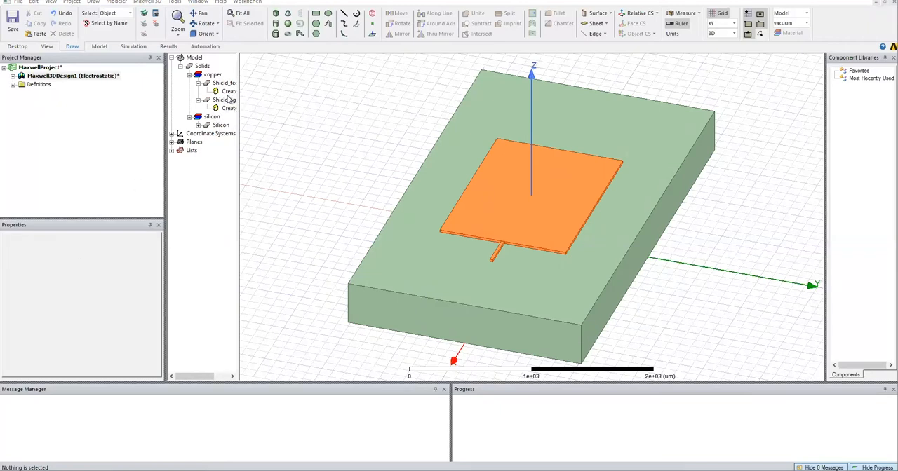
Draw a fourth box beside the substrate, about 100 x 100 um in plan and 200 um high.
left_click(275, 14)
left_click(327, 161)
left_click(316, 162)
left_click(319, 147)
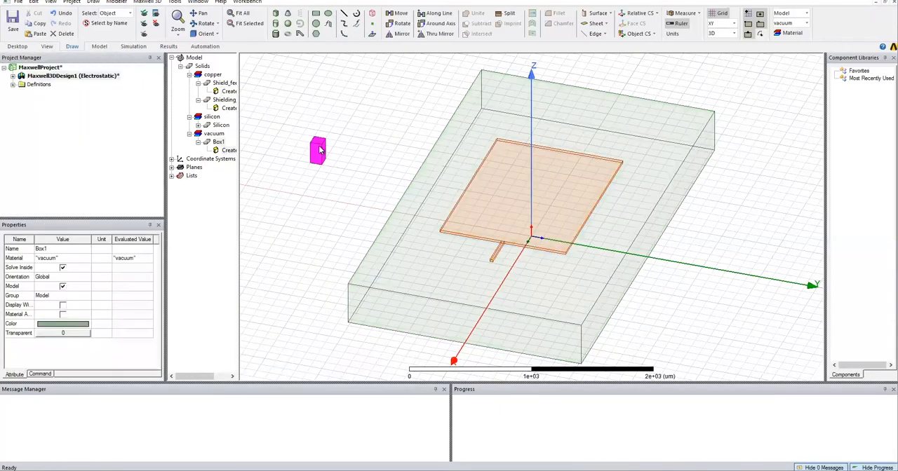
Parameterise the fourth box's XSize with a new variable pad_l of 300 um.
double_click(229, 150)
left_click(356, 210)
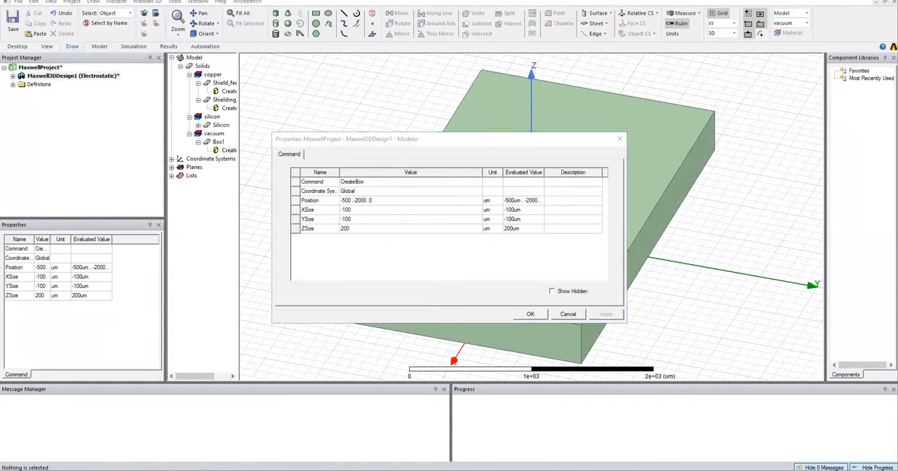
left_click(376, 210)
type("pad_")
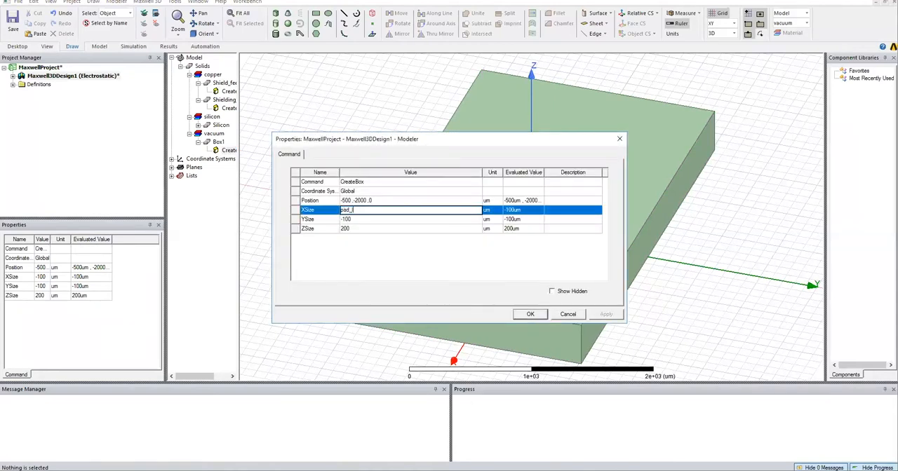
key("Return")
type("300")
key("Return")
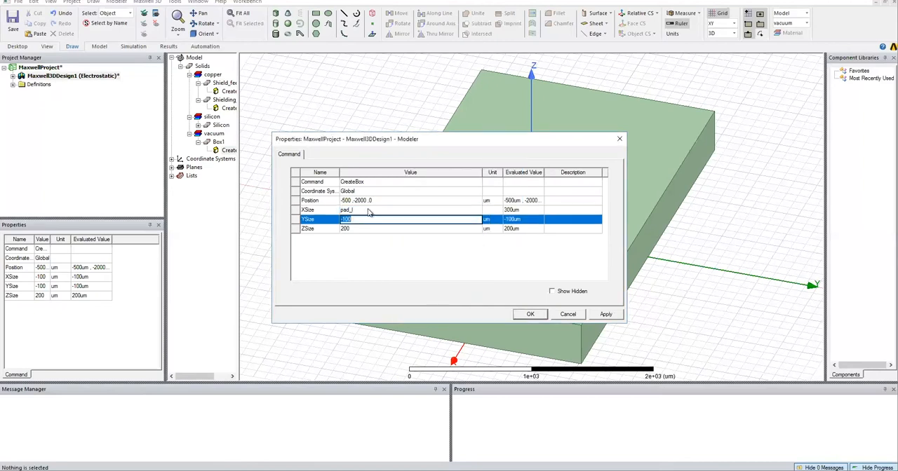
Parameterise the fourth box's YSize with a new variable pad_w of 300 um, and set its ZSize to cap_h.
type("pad_w")
key("Return")
type("300")
key("Return")
type("cap_h")
key("Return")
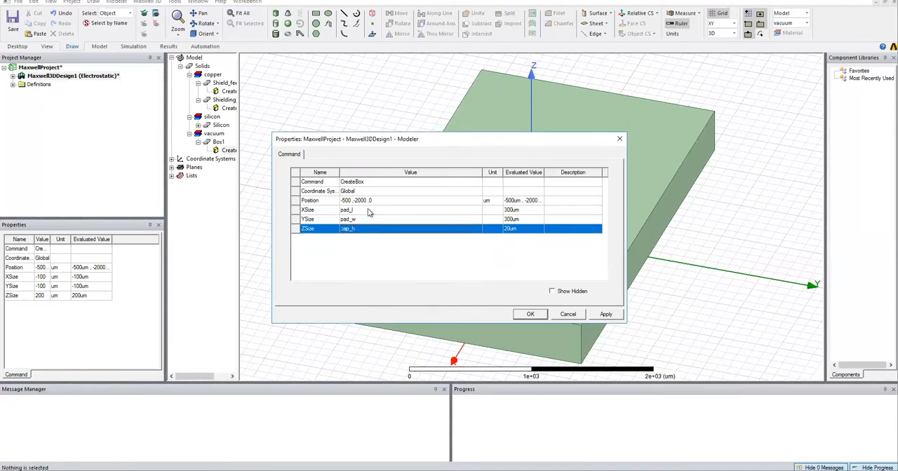
Set the X coordinate of the fourth box's position to (cap_l/2)+feed_l.
left_click(369, 201)
key("Delete")
key("Delete")
key("Delete")
key("Delete")
type("-cap_l/2")
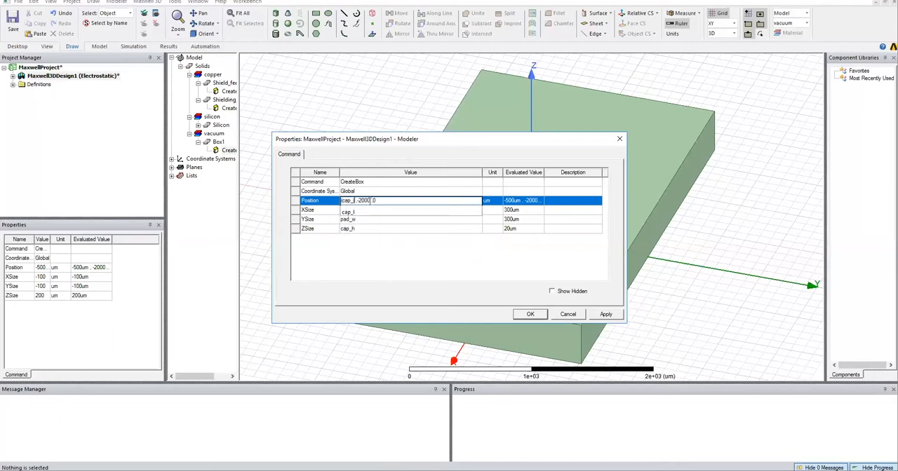
type(")")
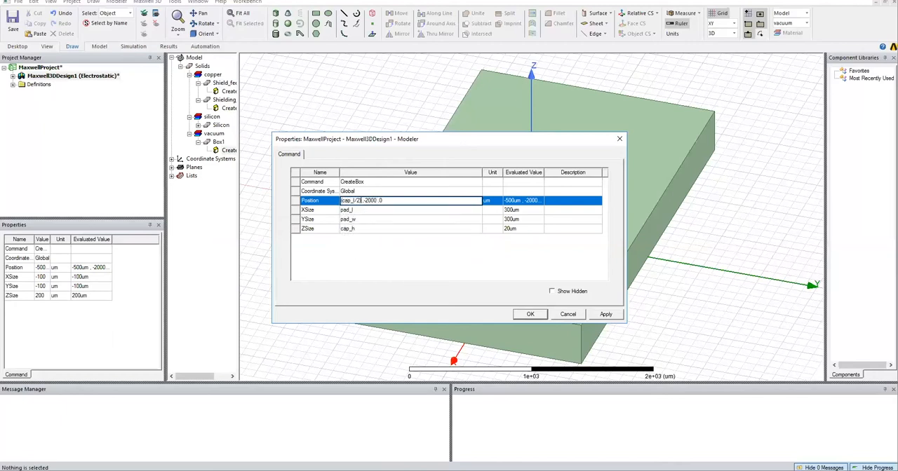
type("+feed_l")
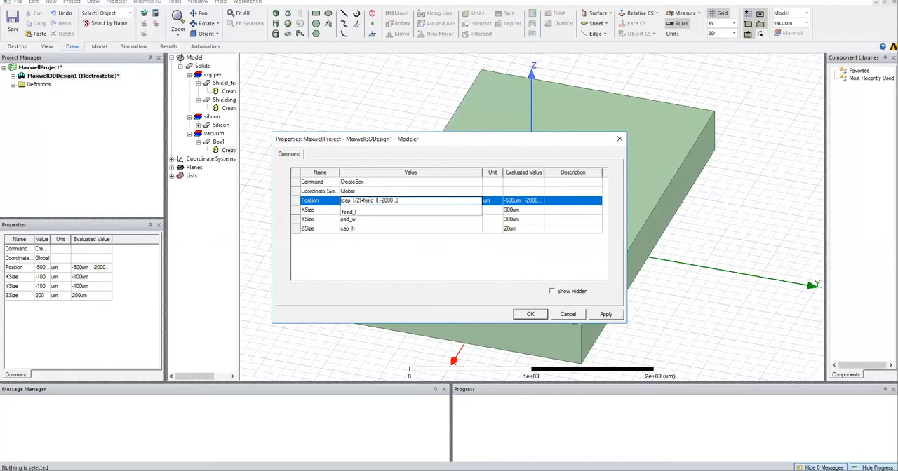
Set the Y and Z coordinates of the fourth box's position to -pad_w/2 and sub_h, and apply the changes.
key("Delete")
key("Delete")
key("Delete")
key("Delete")
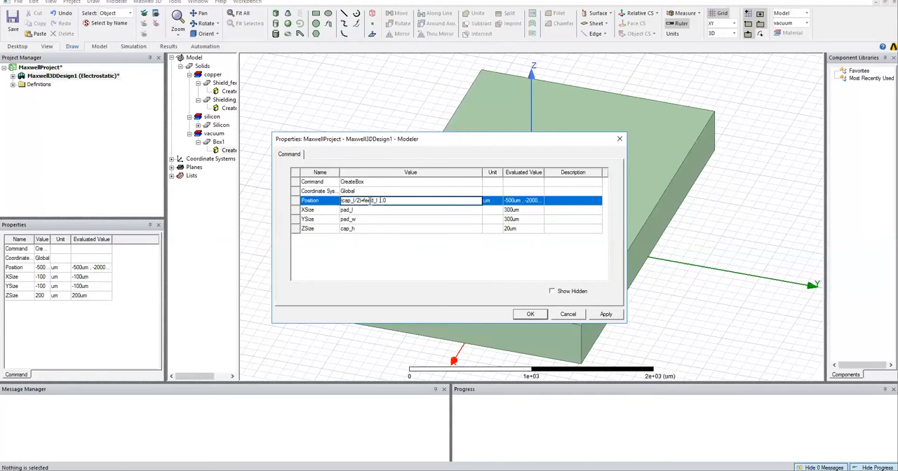
type("-pad_w/2,sub_h")
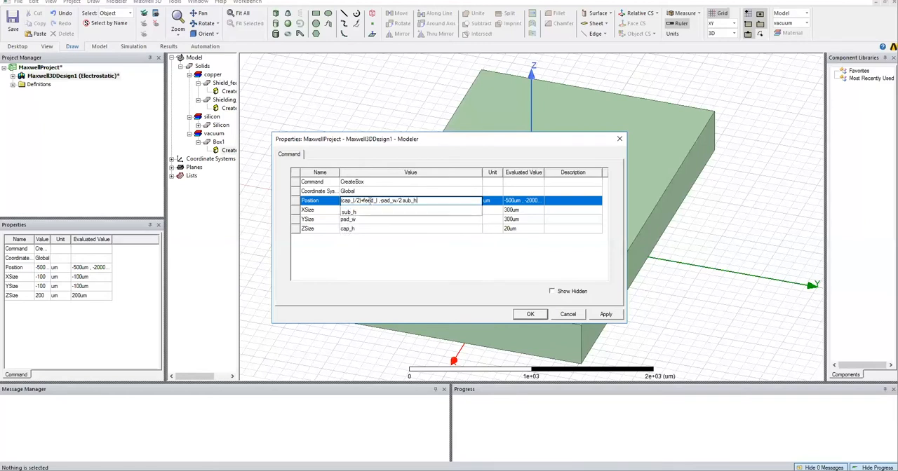
key("Return")
left_click(507, 256)
left_click(507, 256)
key("Return")
left_click(531, 314)
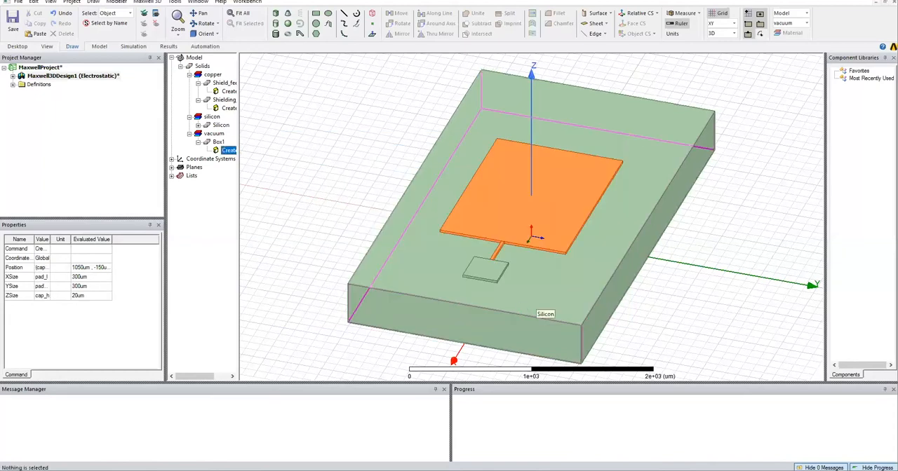
Name the feed line's pad box Shield_Pad and assign it the copper material.
double_click(218, 142)
left_click(365, 184)
type("Shield")
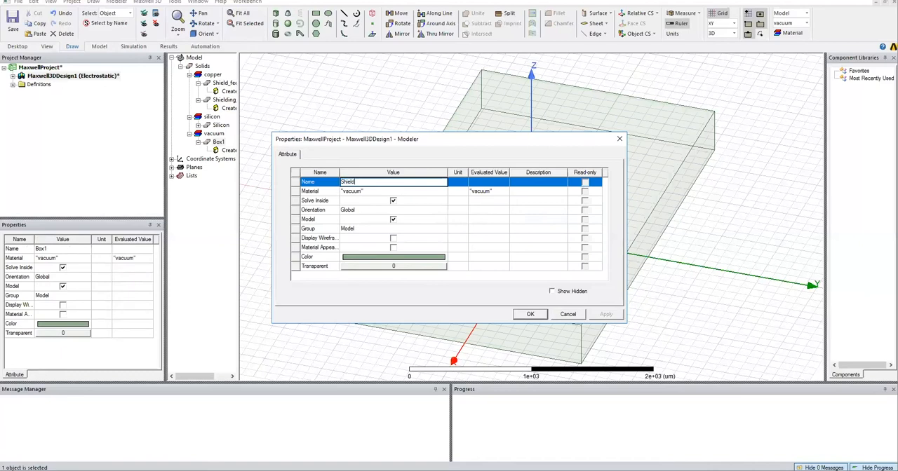
left_click(350, 192)
left_click(356, 211)
Colour the pad orange and apply its attributes.
left_click(416, 258)
left_click(365, 202)
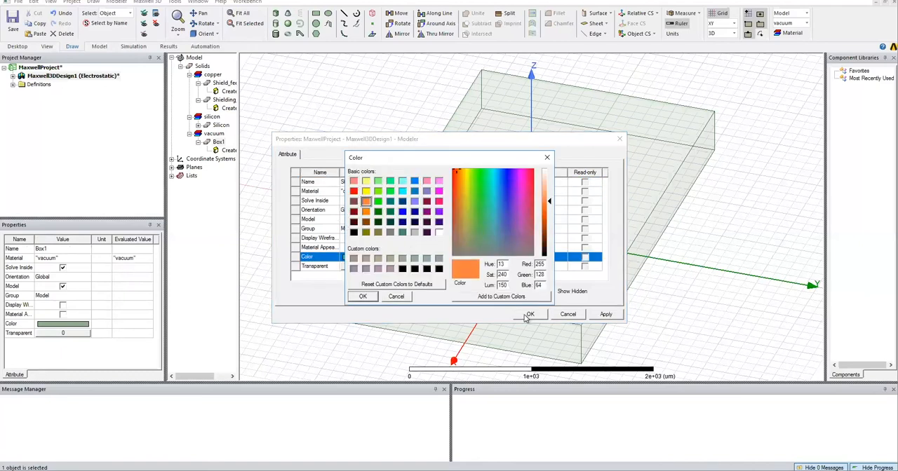
left_click(362, 296)
left_click(530, 315)
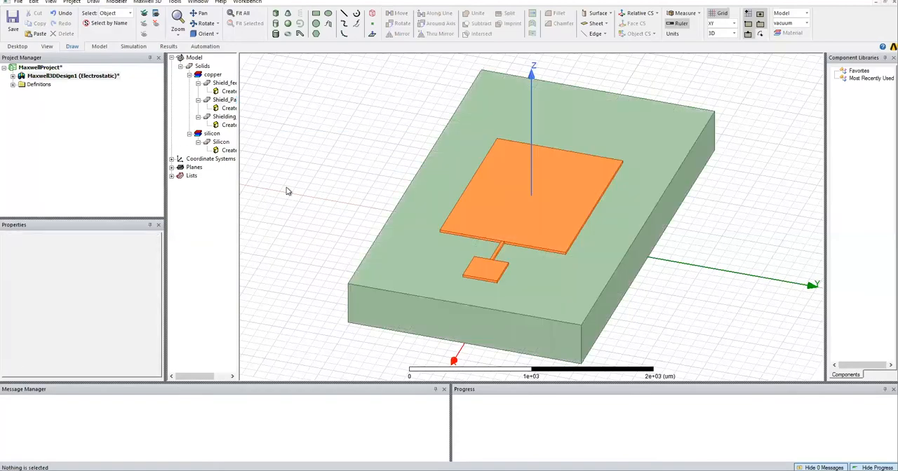
Unite the Shield_feed, pad and Shielding_Electrode solids into a single copper object.
mouse_move(547, 286)
middle_mouse_down()
mouse_move(537, 306)
mouse_move(531, 262)
mouse_move(558, 295)
middle_mouse_up()
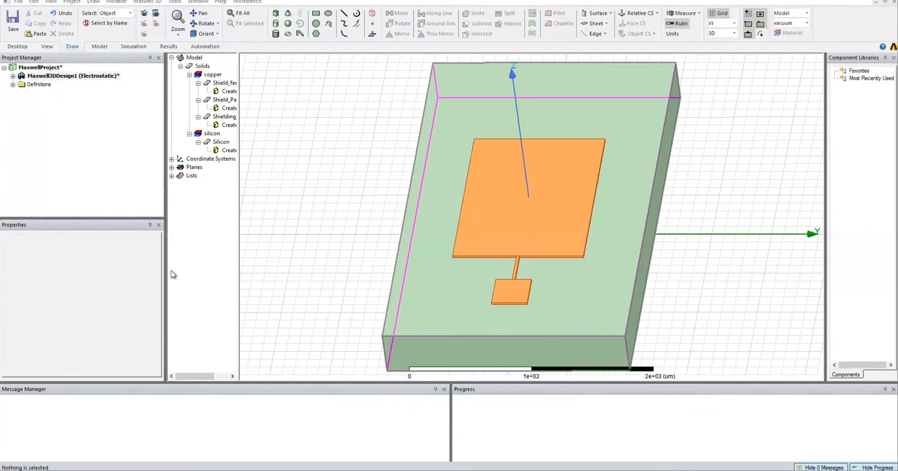
left_click(223, 83)
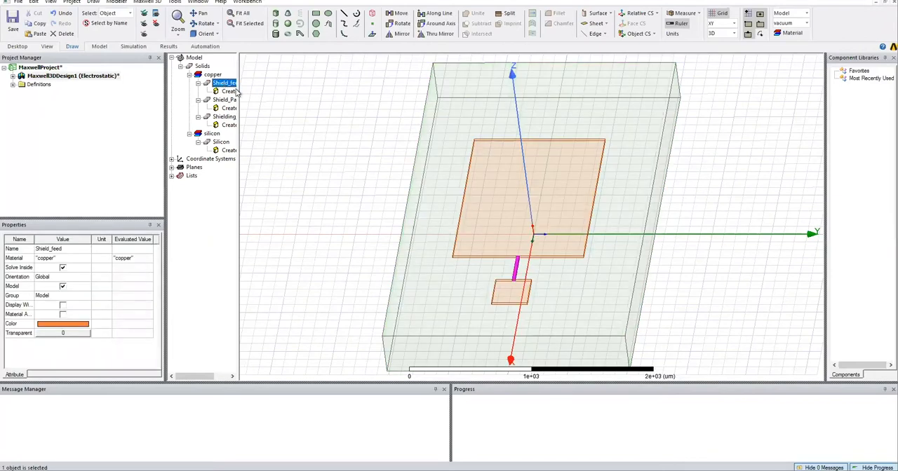
left_click(224, 100, "ctrl")
left_click(223, 117, "ctrl")
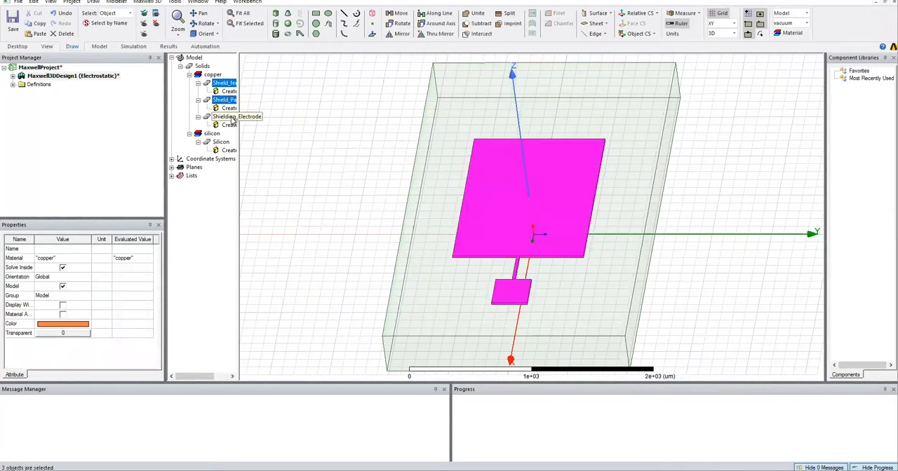
left_click(477, 14)
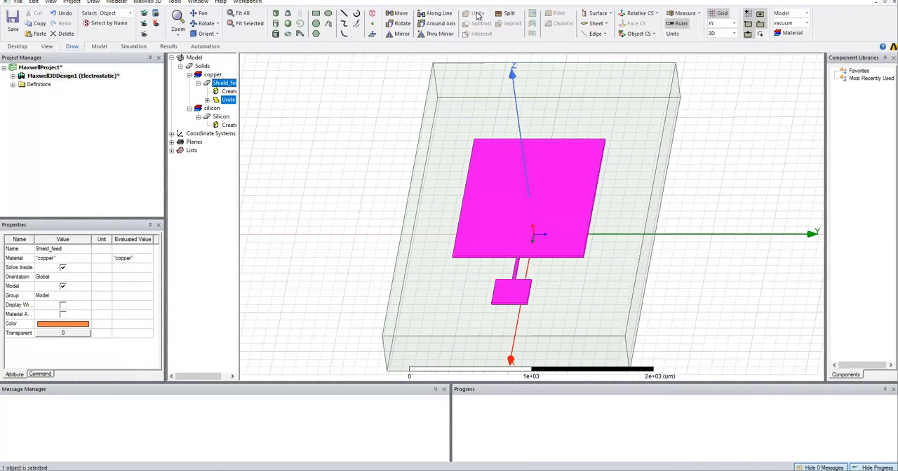
left_click(297, 171)
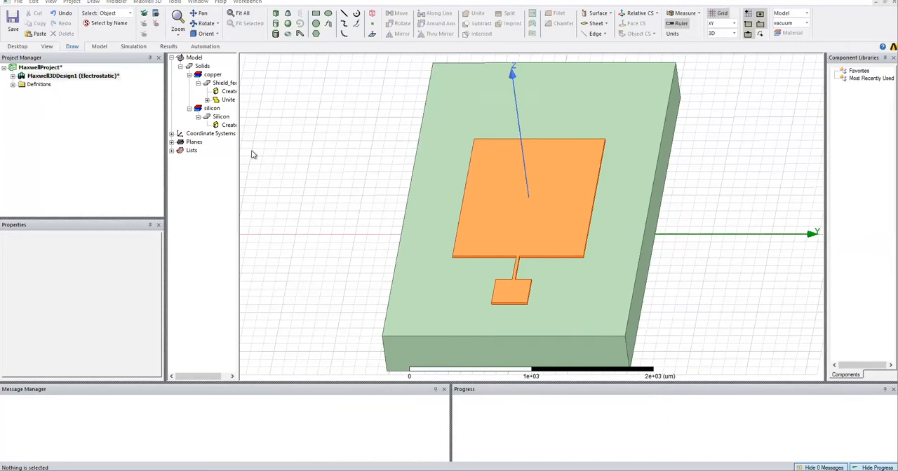
Draw a new box beside the substrate, about 500 by 700 um and 300 um high.
left_click(274, 15)
left_click(267, 195)
left_click(358, 156)
left_click(355, 119)
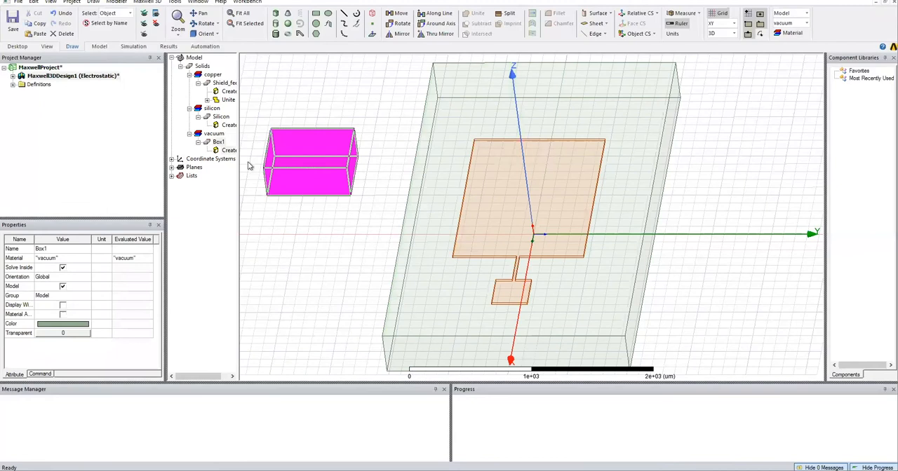
Set the new box's XSize to cap_l and its YSize to cap_w.
double_click(225, 152)
left_click(352, 212)
left_click(354, 210)
type("cap_l")
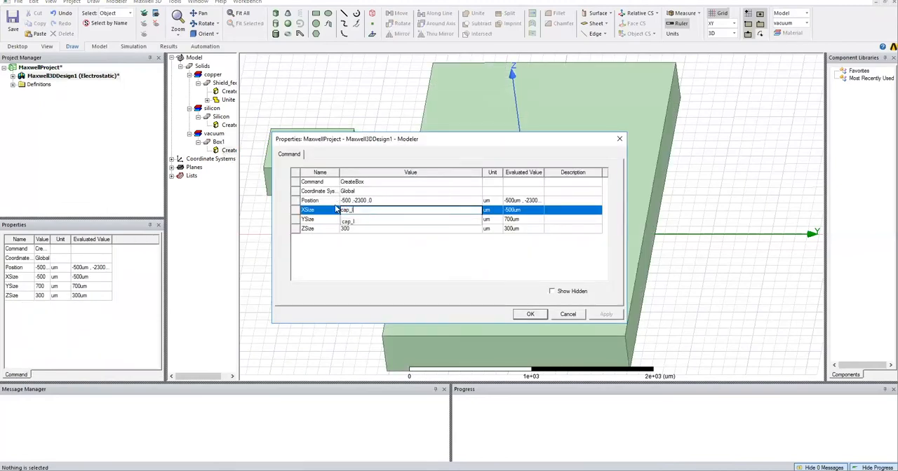
key("Tab")
type("1500")
key("Tab")
left_click(354, 211)
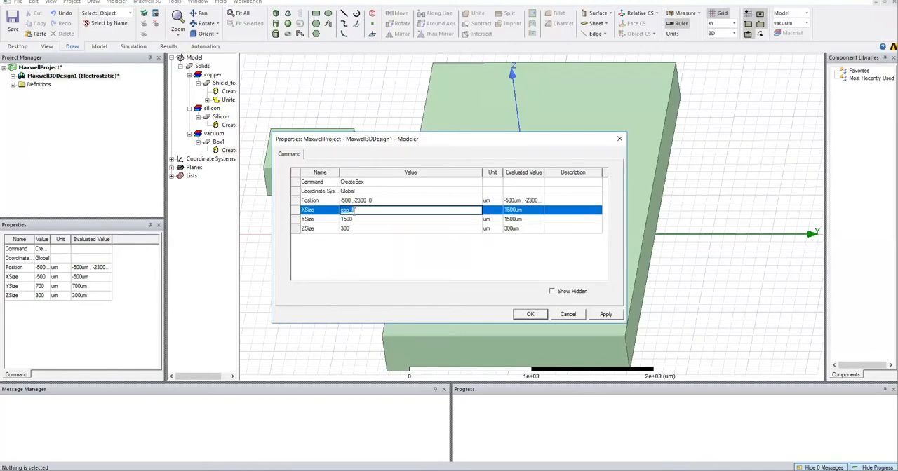
left_click(354, 219)
type("cap_w")
key("Tab")
Parameterise the new box's ZSize with a new variable dielec_h of 150 um.
type("die_")
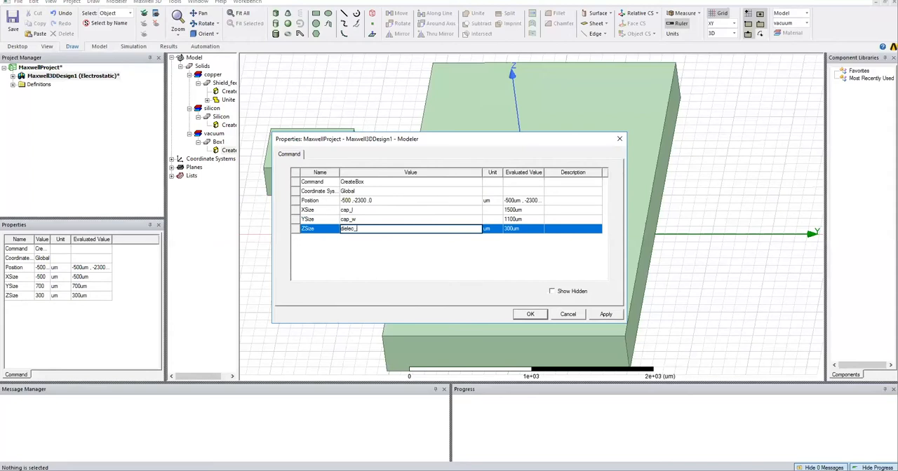
key("Return")
type("150")
key("Return")
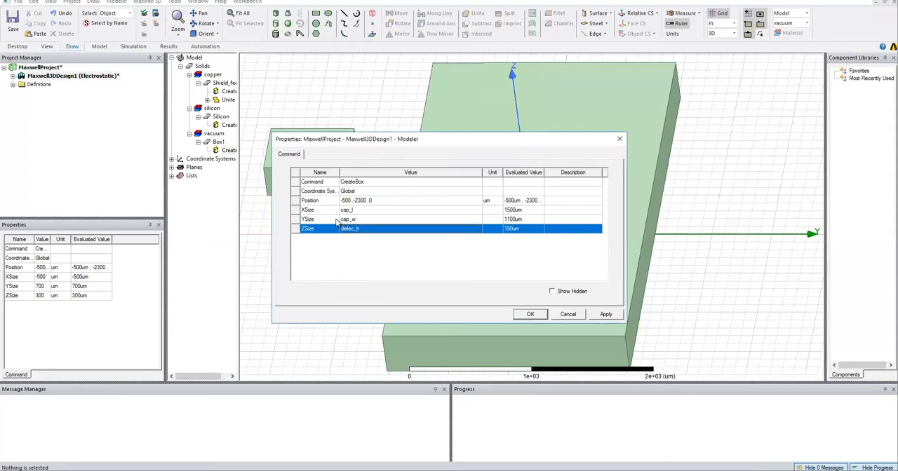
Set the box's position to -cap_l/2, -cap_w/2, sub_h+cap_h and apply the changes.
left_click(351, 201)
double_click(351, 201)
type("cap")
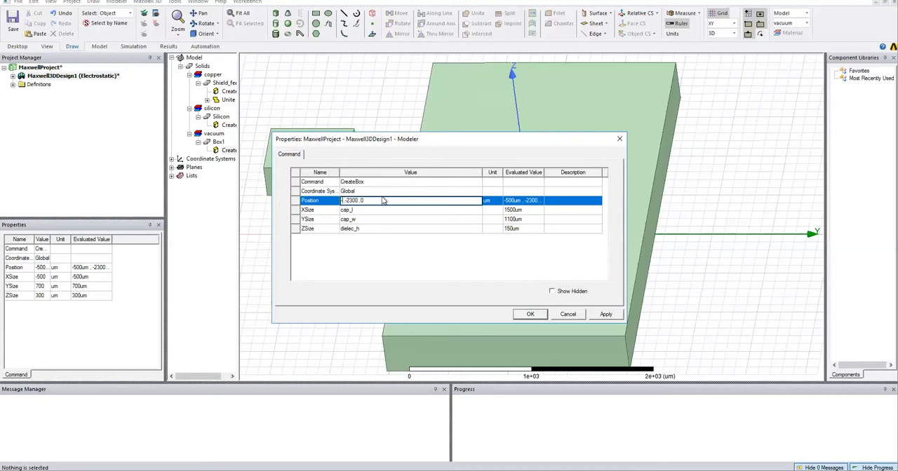
type("_l/2")
double_click(365, 201)
type("cap_w/2")
type("sub_h+cap_h")
key("Return")
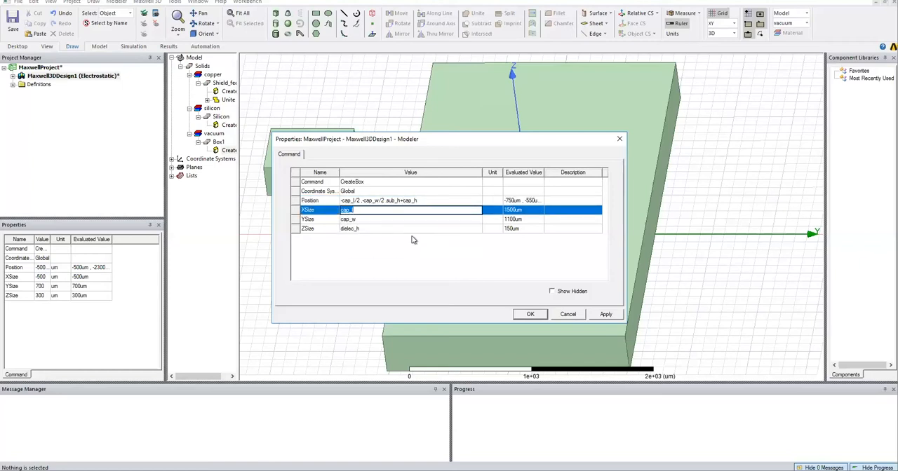
left_click(531, 314)
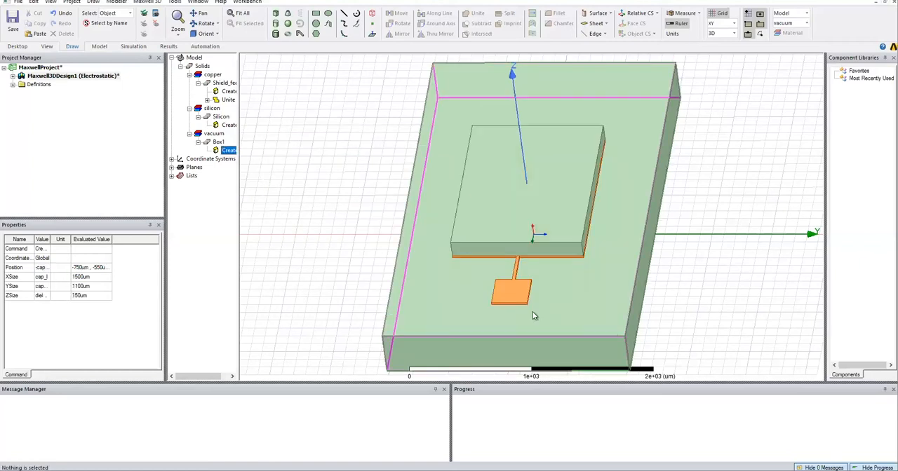
Name the box on top of the shielding electrode Dielectric and assign it the silicon_dioxide material.
double_click(218, 142)
type("S")
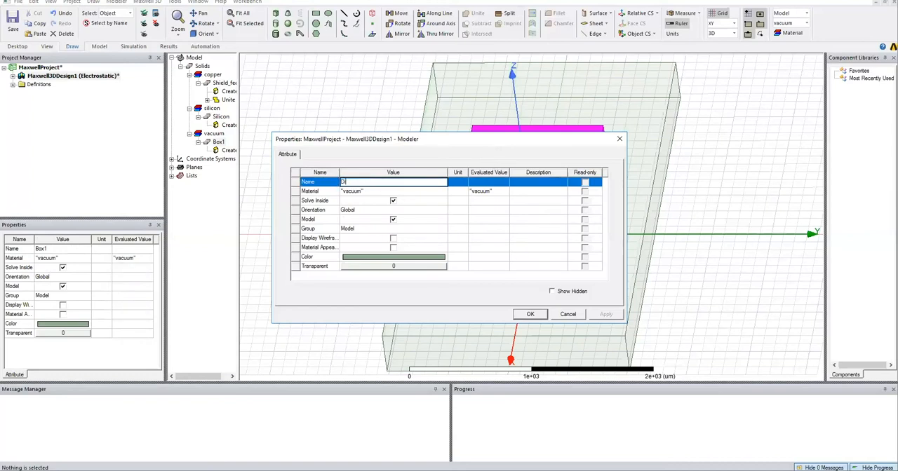
left_click(362, 192)
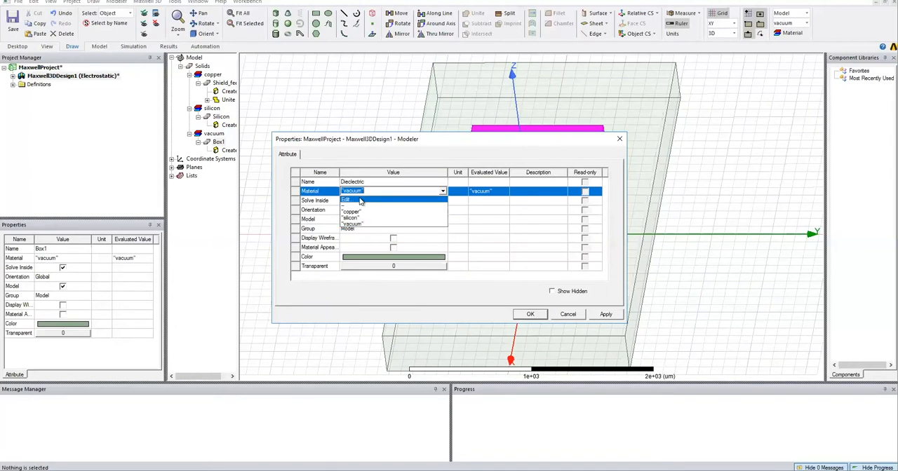
left_click(417, 200)
type("si")
double_click(316, 242)
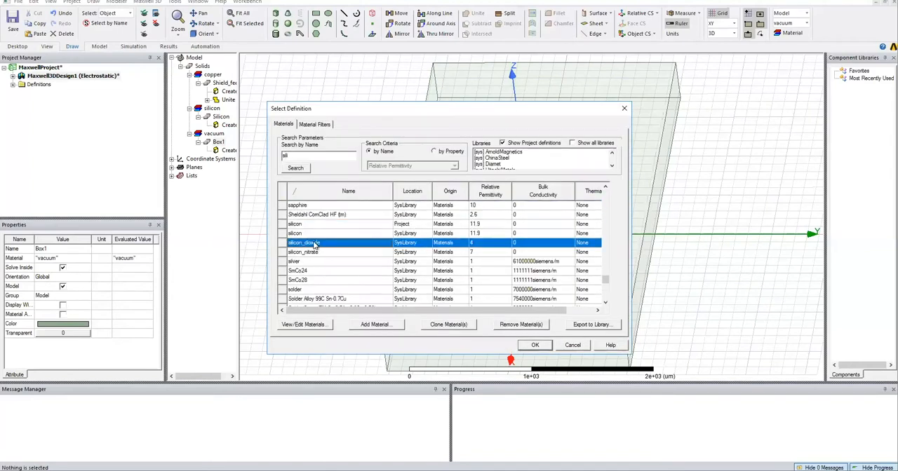
Colour the dielectric box dark green, set its transparency to 0.55 and apply the attributes.
left_click(362, 258)
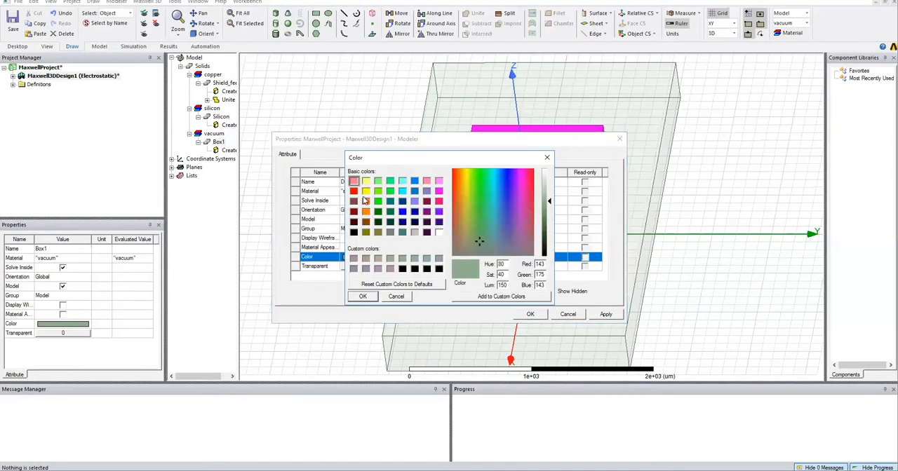
left_click(378, 211)
left_click(364, 297)
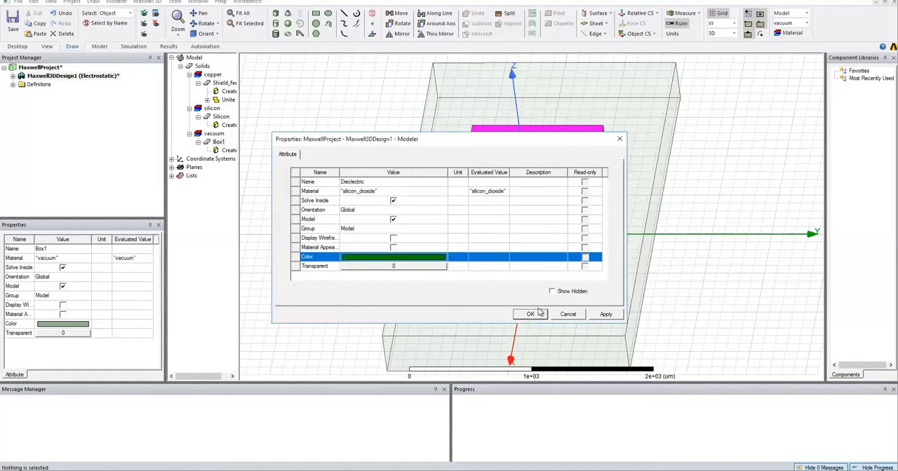
left_click(365, 266)
left_click_drag(399, 228, 414, 228)
left_click(424, 250)
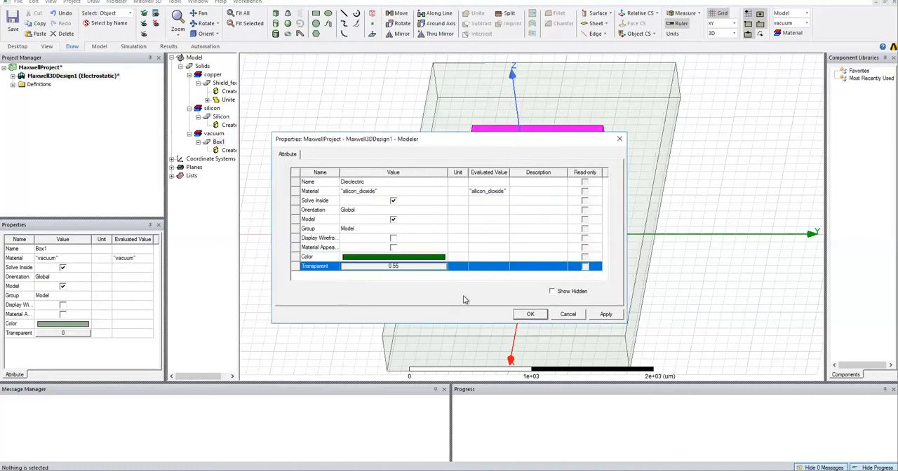
left_click(531, 314)
Draw another box beside the substrate, about 200 by 100 um and 400 um high, for the first finger.
left_click(277, 14)
left_click(282, 173)
left_click(293, 188)
left_click(323, 157)
Parameterise the finger box's XSize with a new variable Id_finger_w of 100 um.
double_click(228, 167)
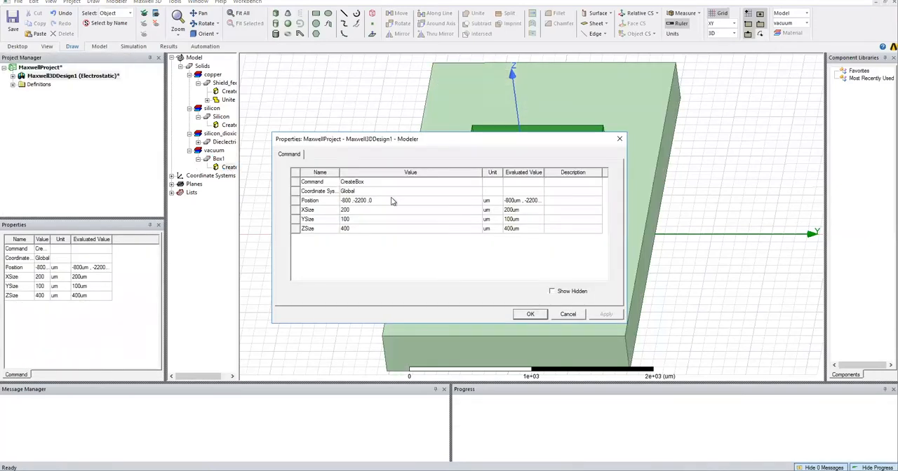
left_click(359, 211)
type("6")
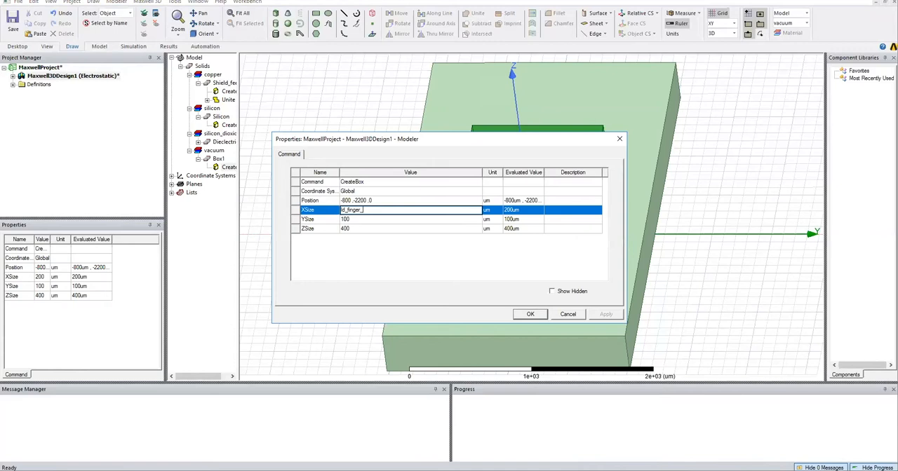
key("Tab")
type("100")
key("Return")
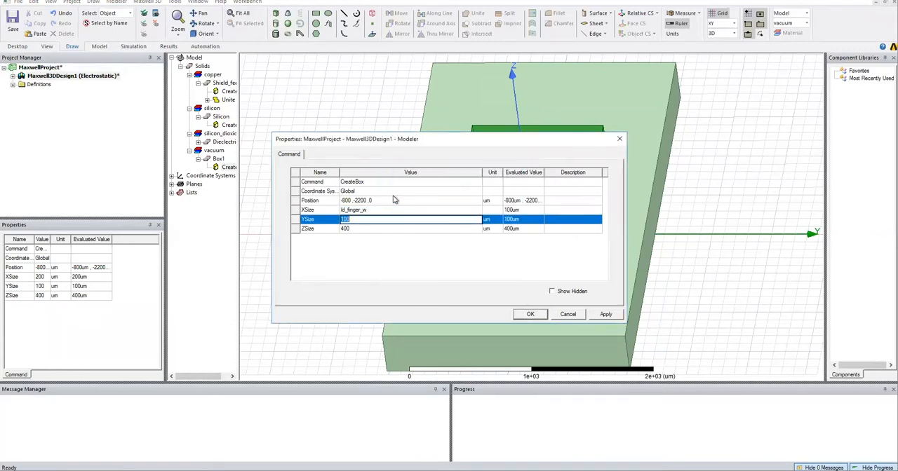
Parameterise the finger box's YSize with a new variable Id_finger_l of 1000 um, and set its ZSize to cap_h.
type("ld_")
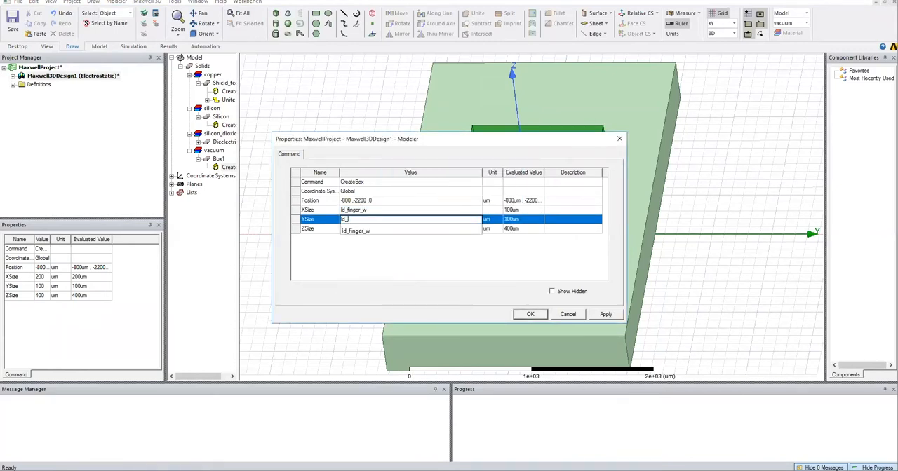
type("finger_l")
key("Return")
type("1000")
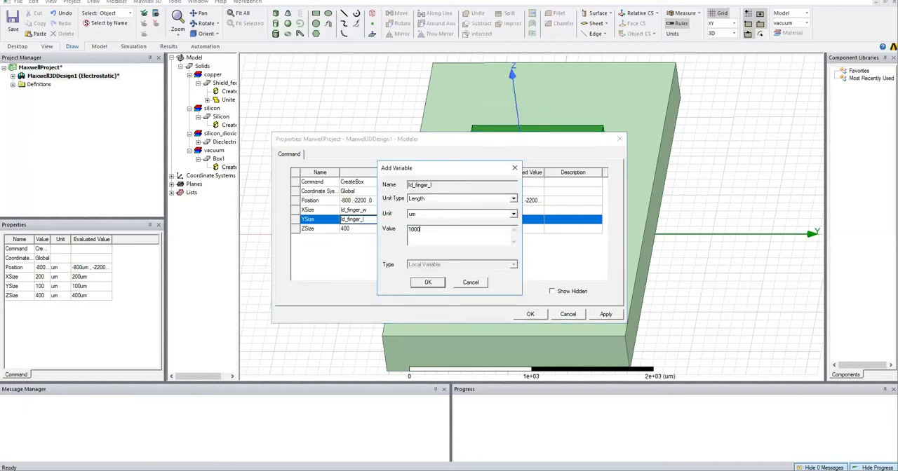
key("Return")
type("cap_h")
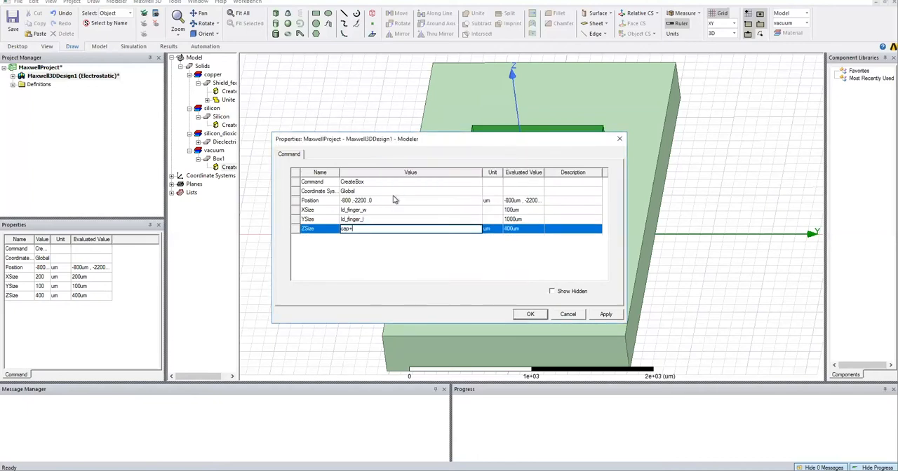
key("Return")
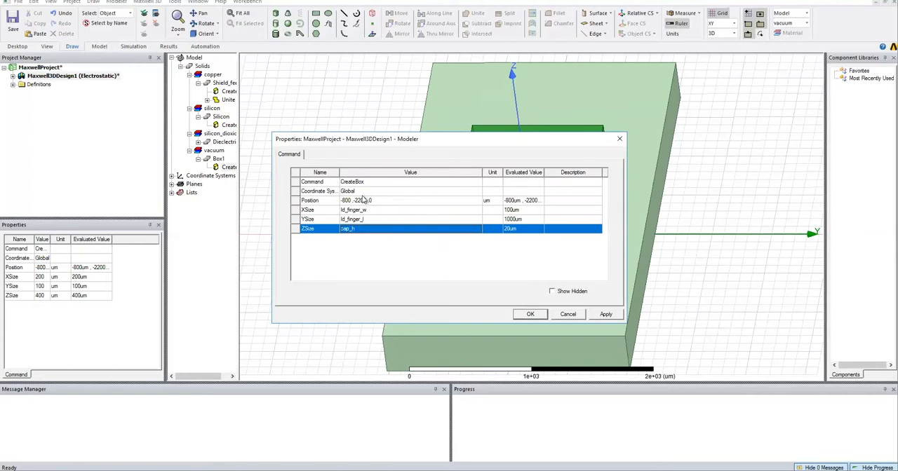
Set the X and Y coordinates of the finger box's position to -cap_l/2 and -(cap_w/2)+feed_w.
double_click(354, 200)
key("BackSpace")
key("BackSpace")
key("BackSpace")
key("BackSpace")
type("cap_l/2 ,-")
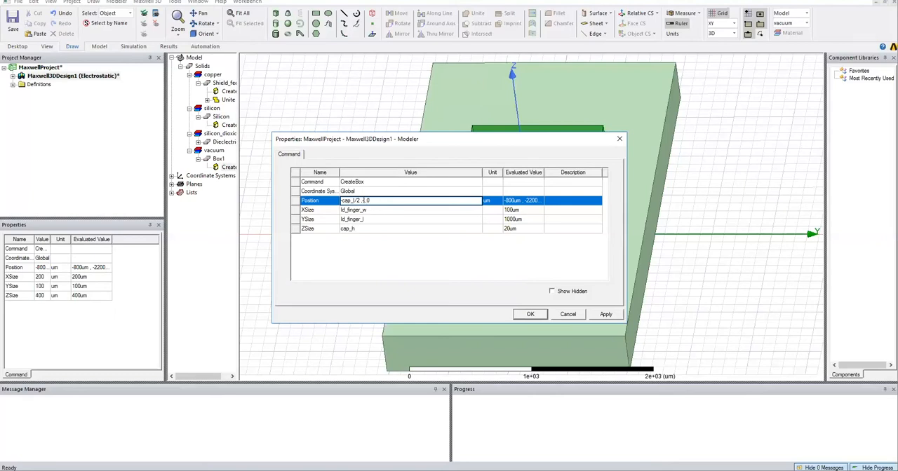
type("(cap_w/")
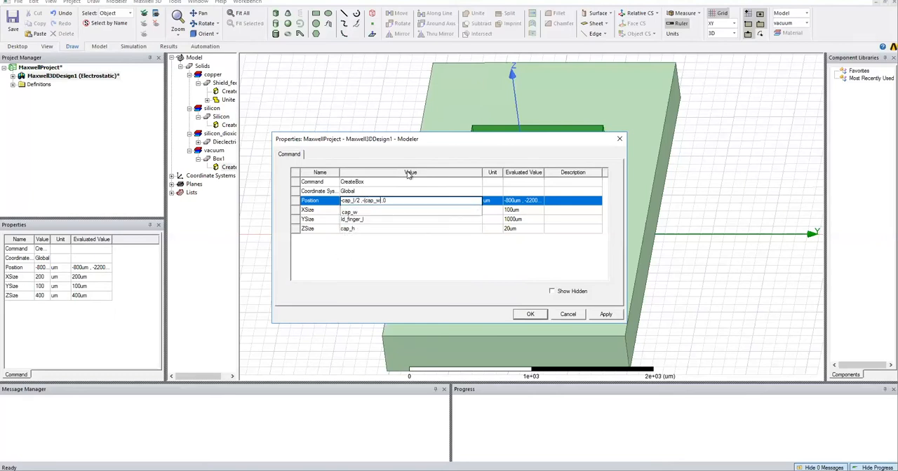
type("2)+feed_w")
Set the Z coordinate of the finger box's position to sub_h+cap_h+dielec_h and accept the box's properties.
key("Delete")
type("sub_h+c")
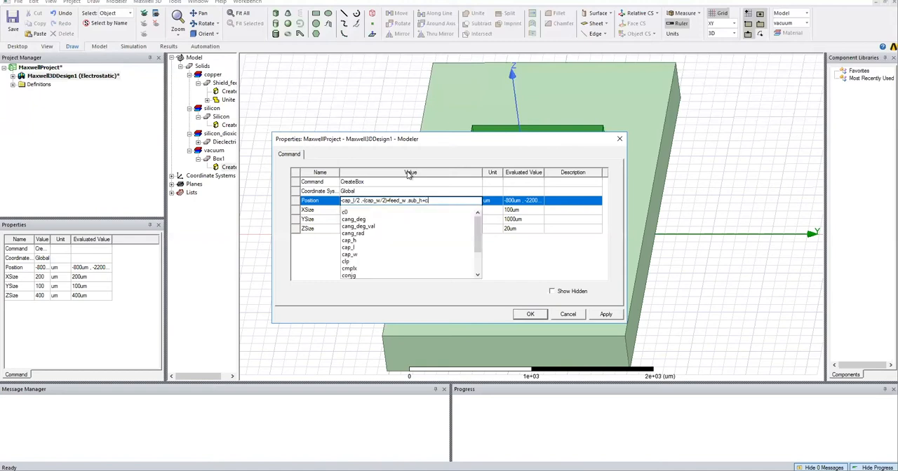
type("ap_h_dielec")
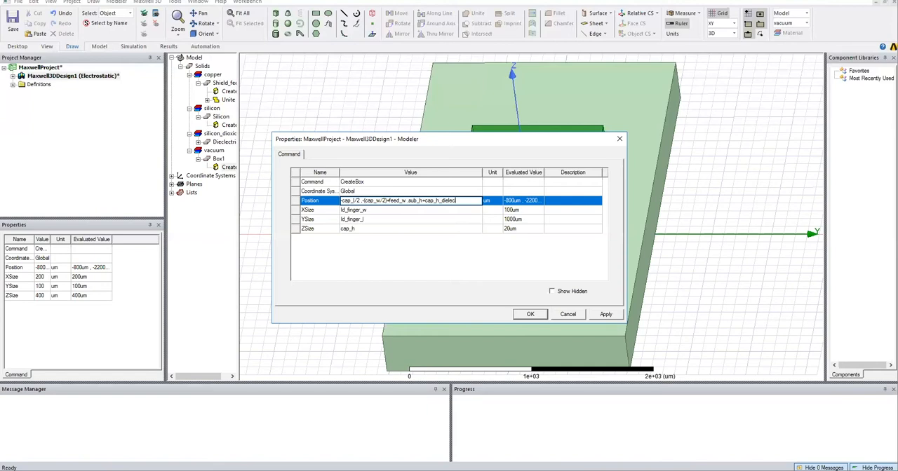
type("_h")
key("Return")
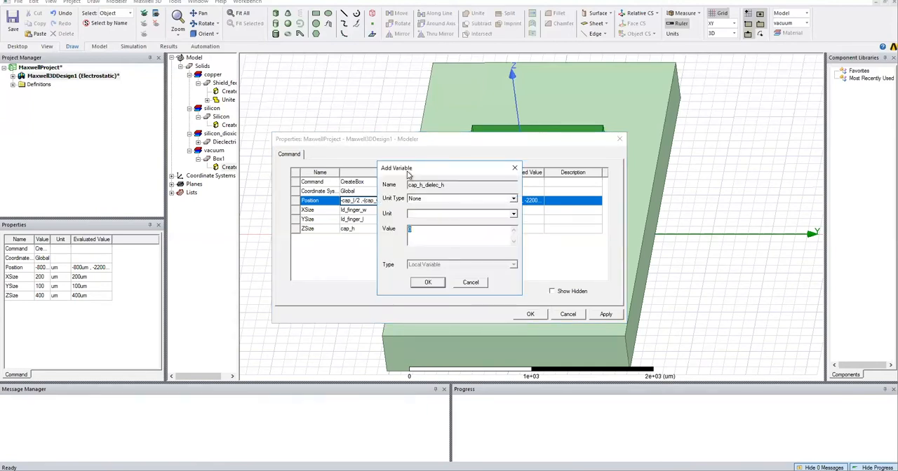
left_click(473, 282)
left_click(442, 198)
left_click(478, 281)
key("BackSpace")
type("+feed_w ,sub_h+cap_h+dielec_h")
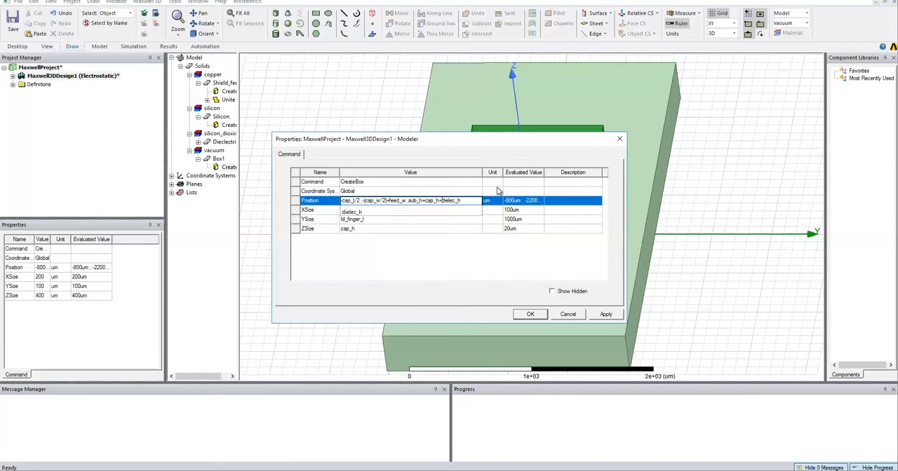
key("Tab")
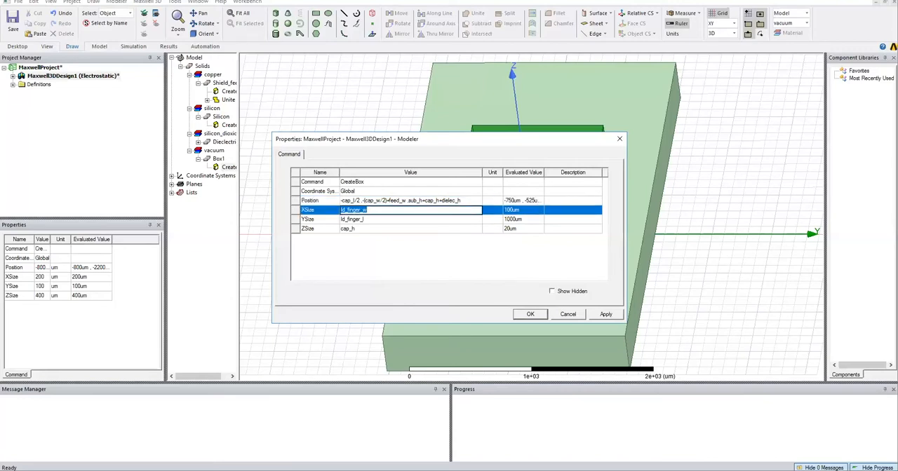
left_click(539, 313)
Name the finger box ID_finger, assign it the material copper and colour it orange with a transparency of 0.
left_click(357, 182)
type("D_finger")
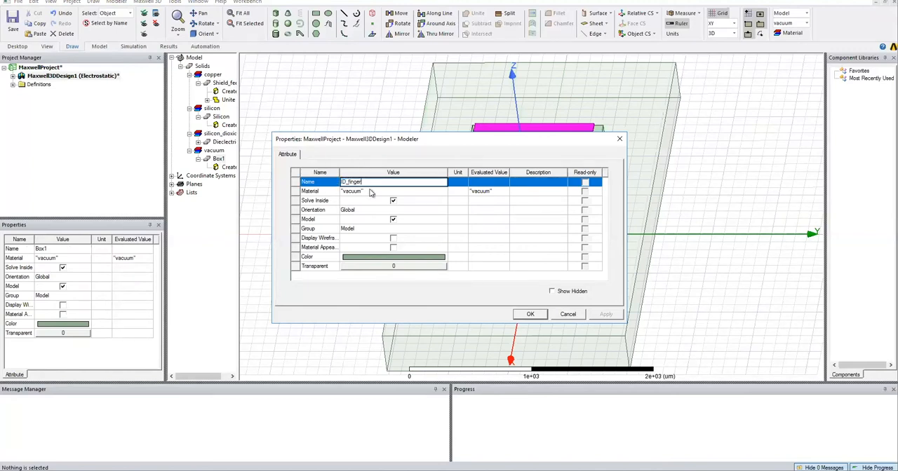
left_click(369, 191)
left_click(361, 212)
left_click(387, 256)
left_click(364, 202)
left_click(364, 296)
left_click(393, 267)
left_click(427, 302)
left_click(530, 315)
Duplicate ID_finger along a line with a vector of about 350, 25, 30 um and a total number of 2.
left_click(539, 127)
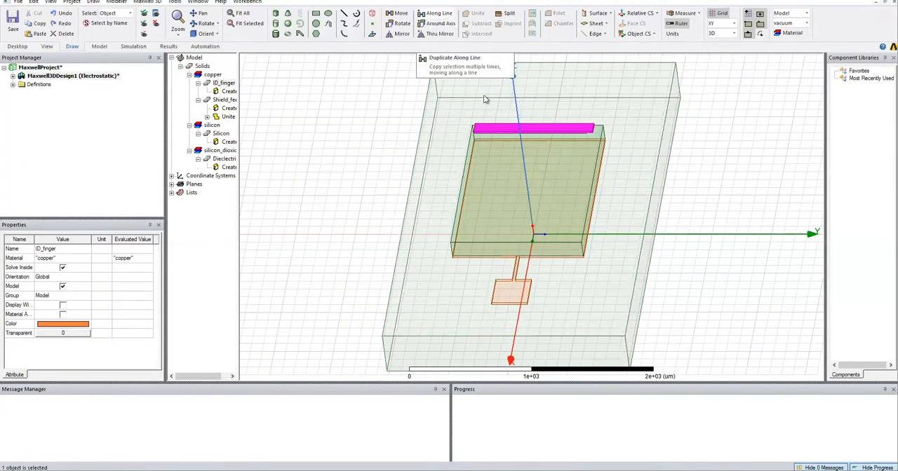
left_click(437, 14)
left_click(475, 126)
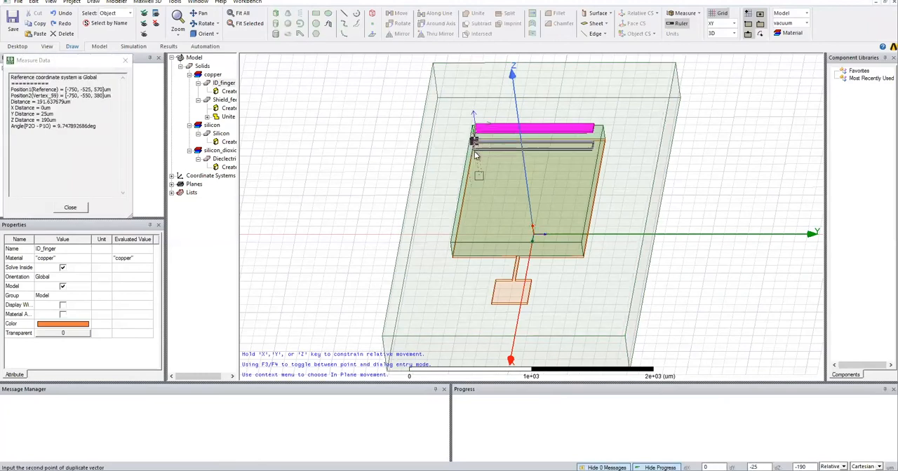
left_click(472, 151)
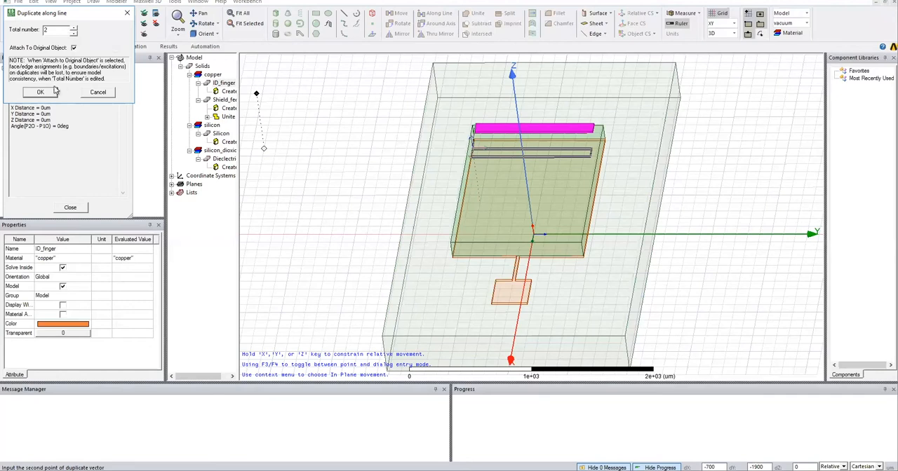
left_click(49, 96)
Parameterise the total number of the finger duplication with a new unitless variable N of 5.
left_click_drag(238, 112, 258, 119)
double_click(228, 100)
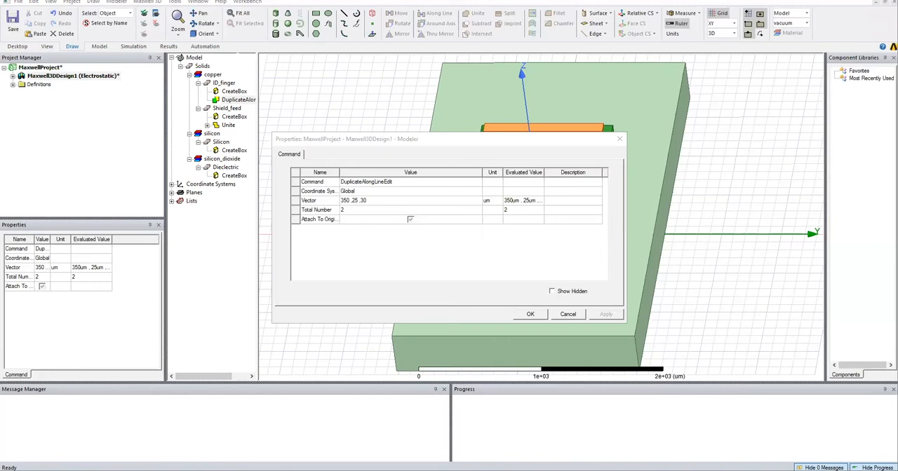
left_click(349, 210)
type("N")
key("Return")
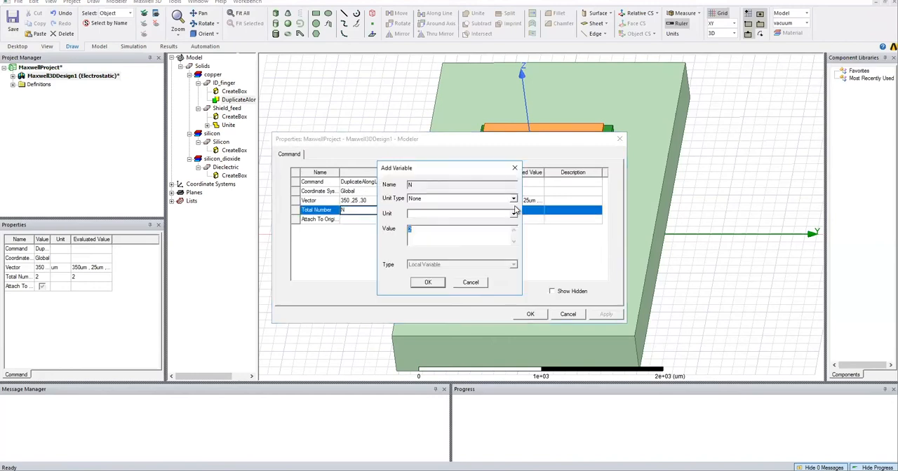
type("5")
Set the vector of the finger duplication to (Id_finger_w*2)+(Id_gap*2) in X and zero in Y and Z.
left_click(360, 201)
key("Home")
key("Delete")
key("Delete")
key("Delete")
type("ld_finger")
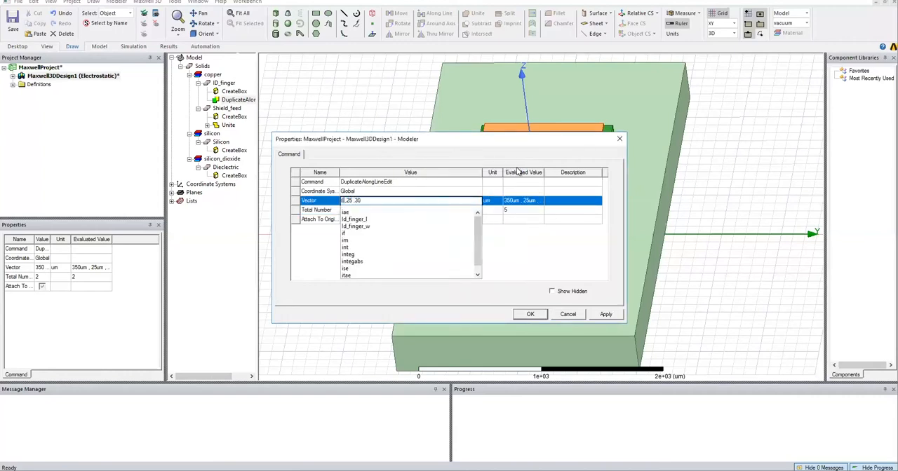
type("_w")
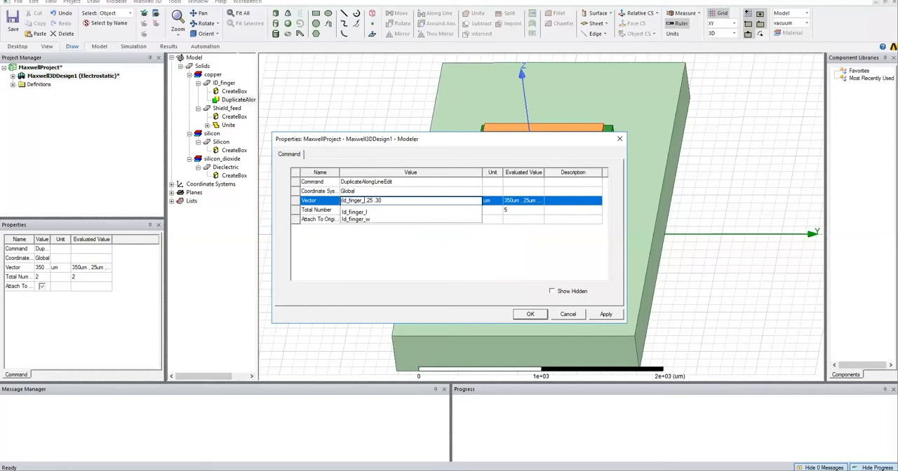
type("*2)")
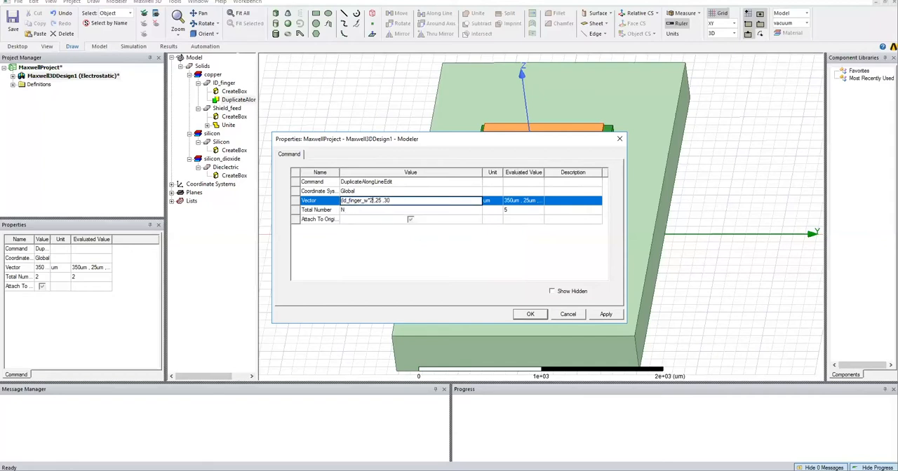
type("+")
type("(")
type("ld_gap")
type("*2")
type(")")
key("Delete")
key("Delete")
type("0")
key("BackSpace")
Define the new length variable Id_gap as 50 um and accept the duplication's properties.
key("Return")
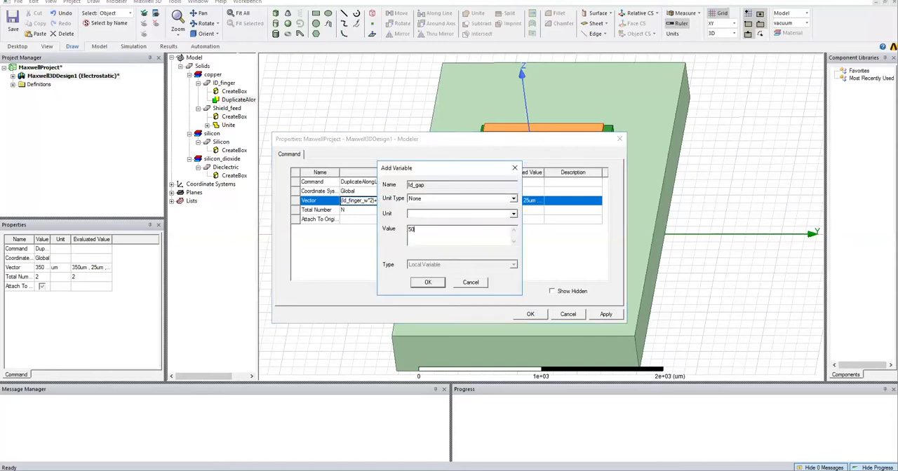
left_click(502, 201)
key("l")
key("Return")
left_click(514, 214)
left_click(460, 230)
left_click(420, 284)
left_click_drag(543, 172, 570, 172)
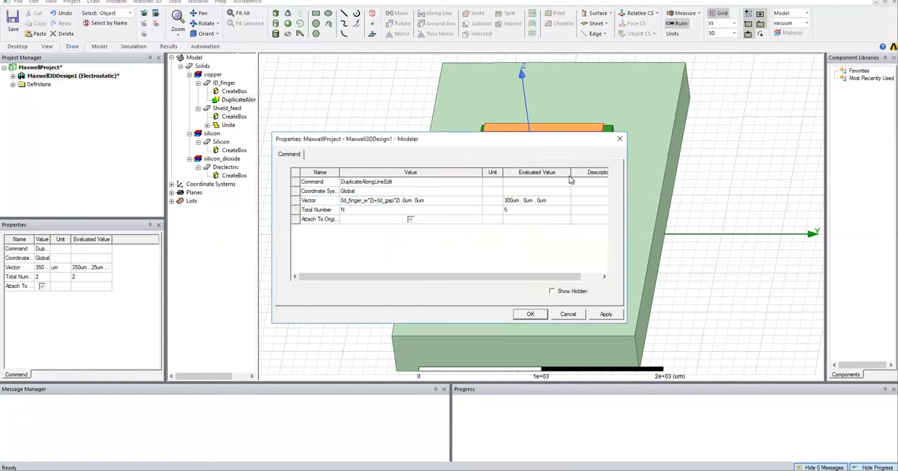
left_click(530, 314)
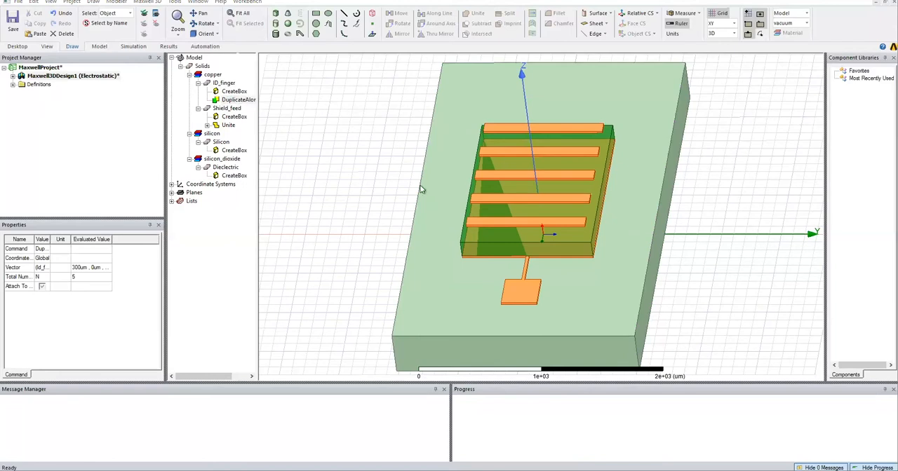
Draw another box beside the substrate, about 100 by 100 um and 600 um high, for the finger interconnect.
left_click(276, 13)
left_click(326, 188)
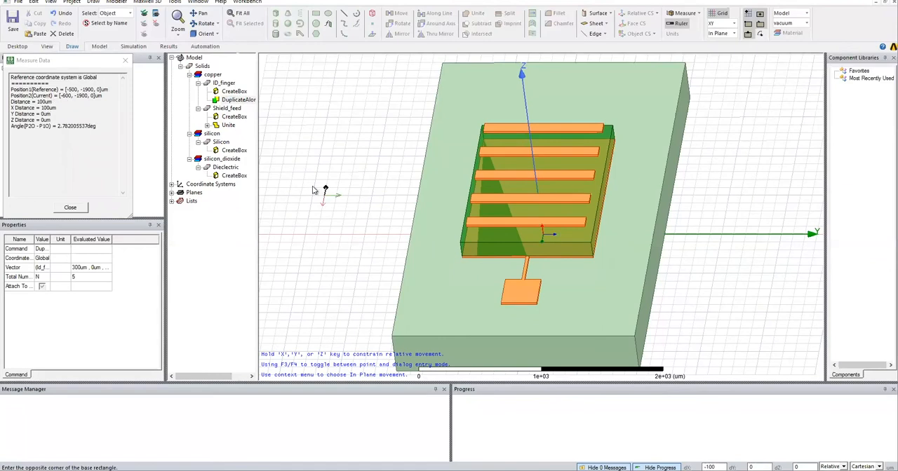
left_click(313, 193)
left_click(320, 132)
Set the interconnect box's XSize to (((Id_finger_w*2)+(Id_gap*2))*N)+feed_l.
double_click(233, 201)
left_click(344, 210)
type("((ld_finger_w*2")
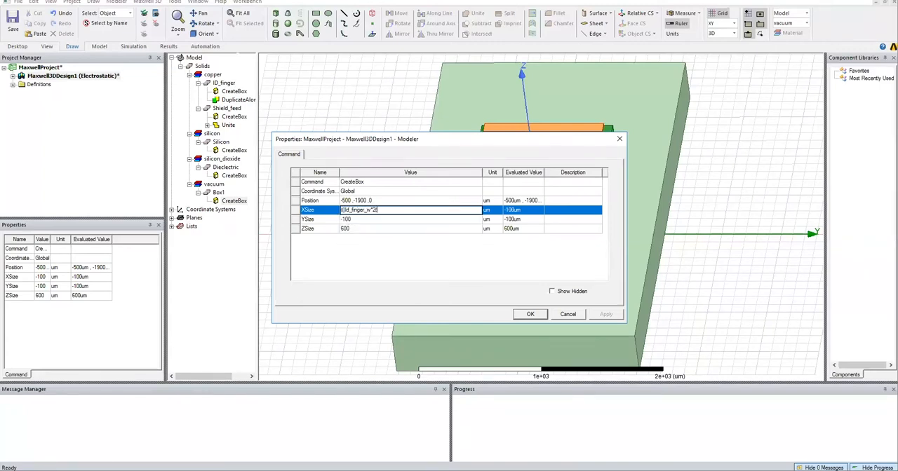
type(")+(ld_gap*2))*N")
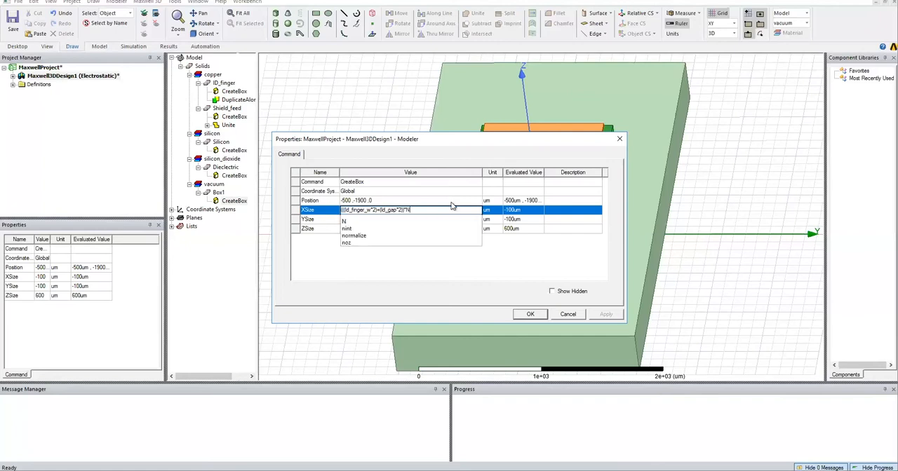
type(")+feed_l")
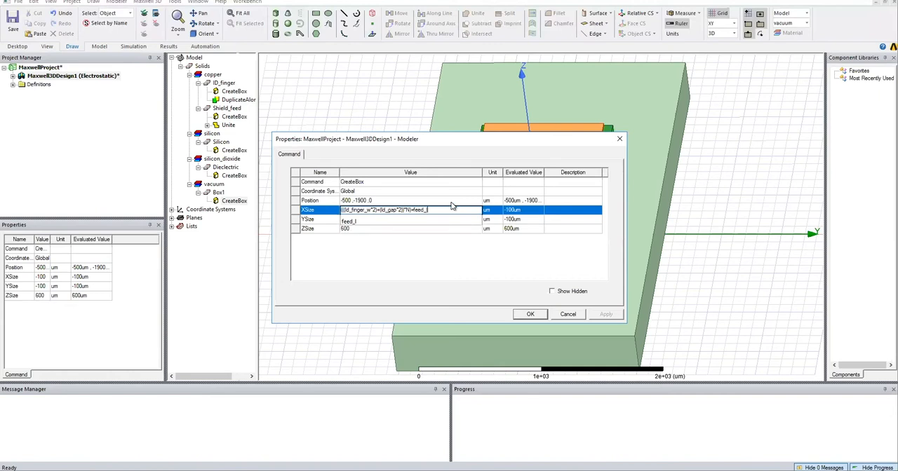
key("Tab")
Set the interconnect box's YSize to feed_w and its ZSize to cap_h.
type("feed_w")
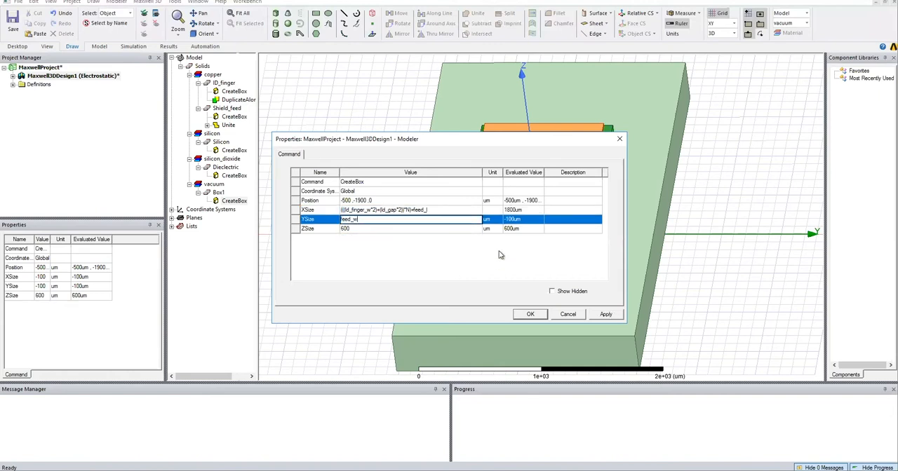
key("Tab")
type("gap_h")
key("Return")
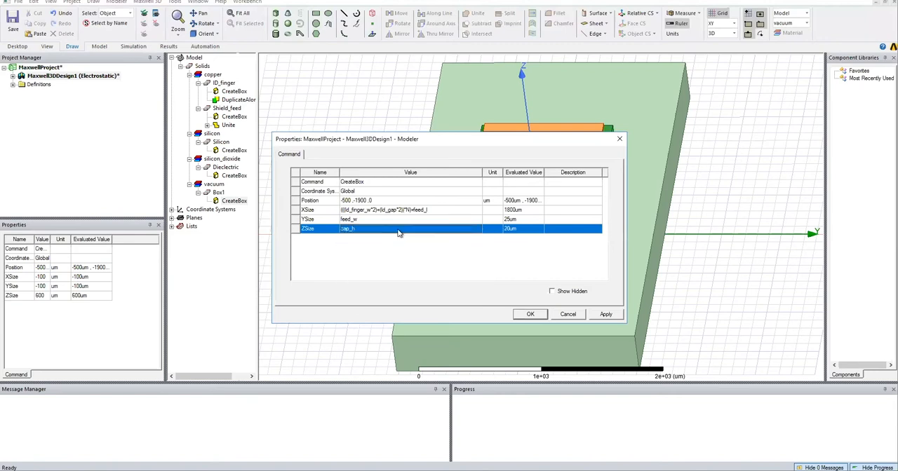
Set the X and Y coordinates of the interconnect box's position to -cap_l/2 and -cap_w/2.
left_click(352, 202)
left_click(352, 203)
key("BackSpace")
key("BackSpace")
key("BackSpace")
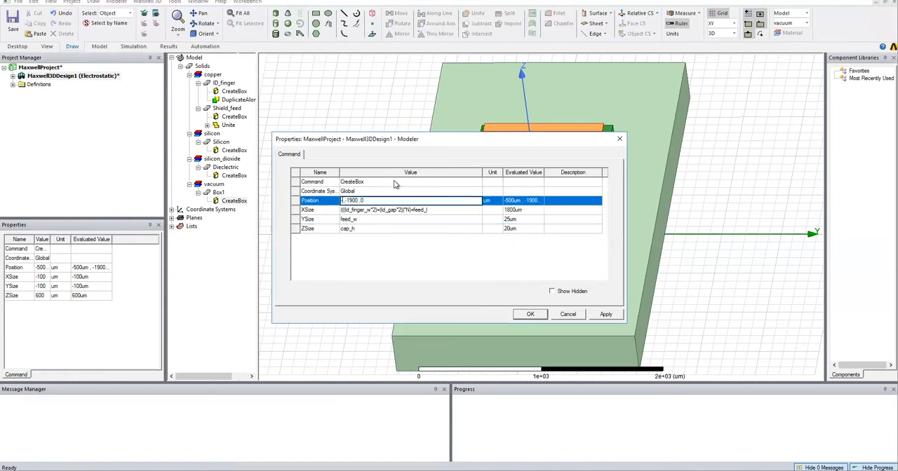
type("cap")
type("_l/2")
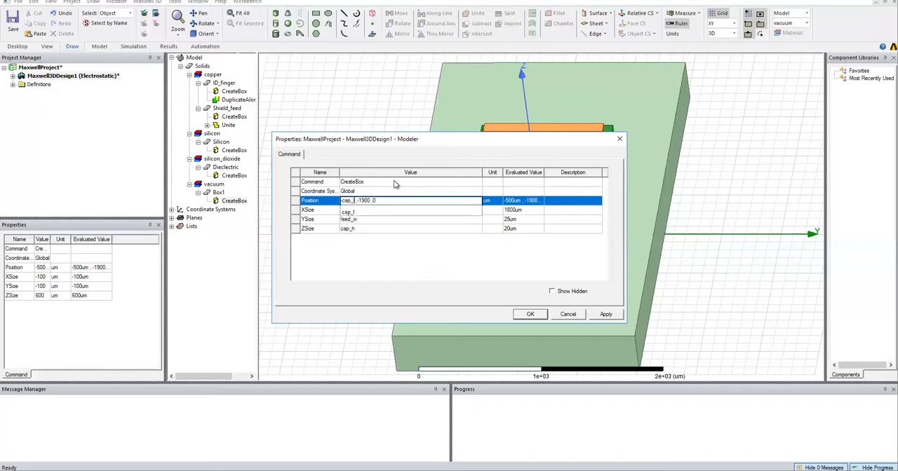
key("Delete")
key("Delete")
key("Delete")
key("Delete")
key("Delete")
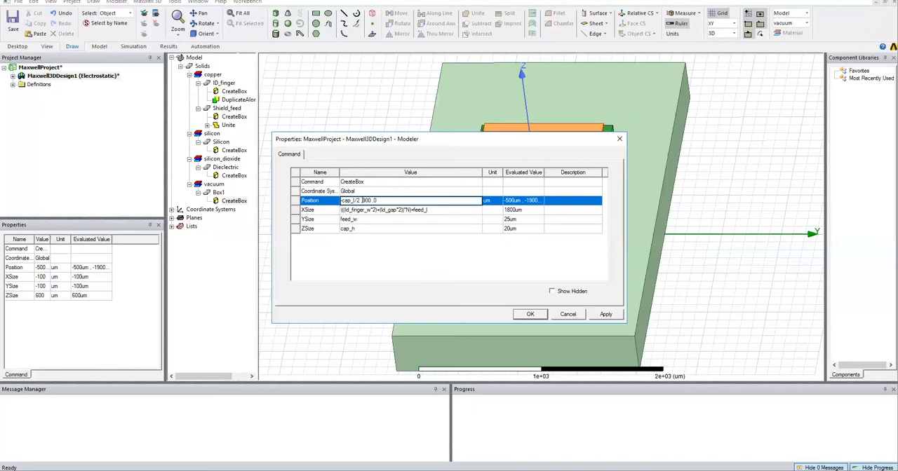
type("-cap")
type("_w/2")
Set the Z coordinate of the interconnect box's position to sub_h+cap_h+dielec_h and accept the box's properties.
type("su")
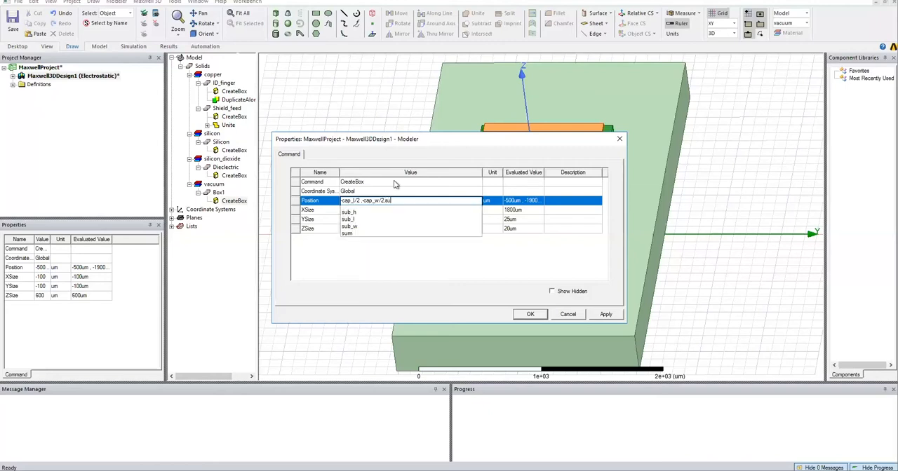
type("b_h+cap")
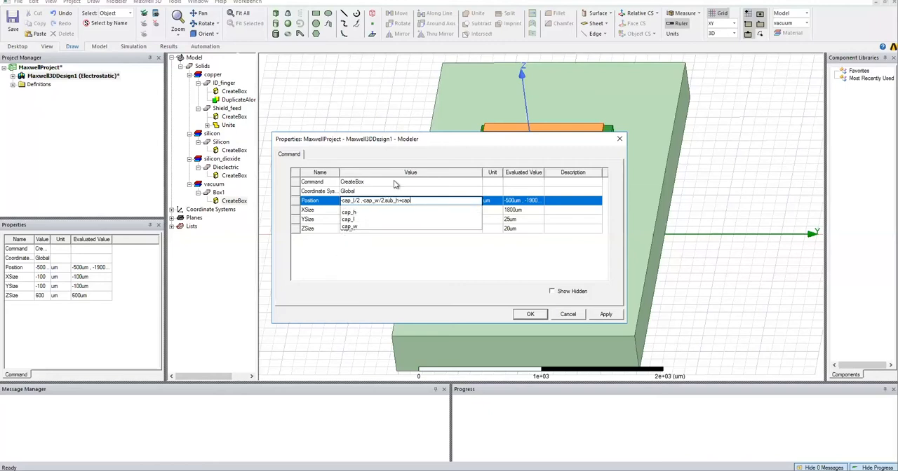
type("_h+dielec_h")
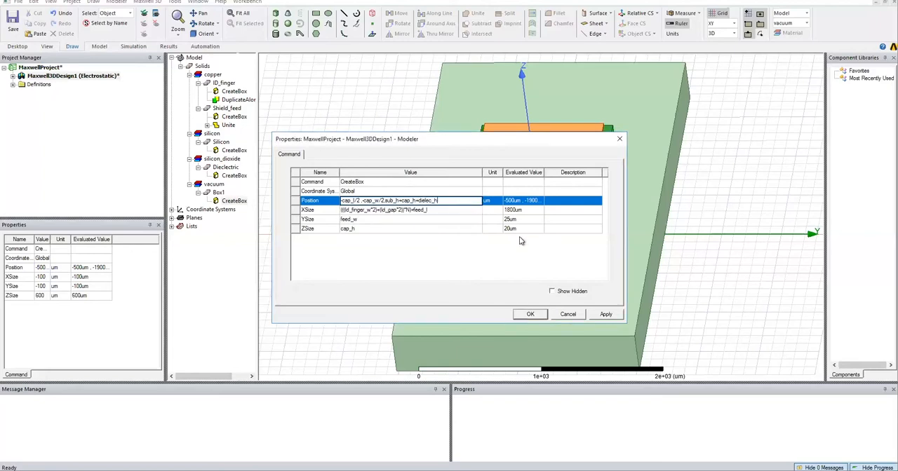
key("Tab")
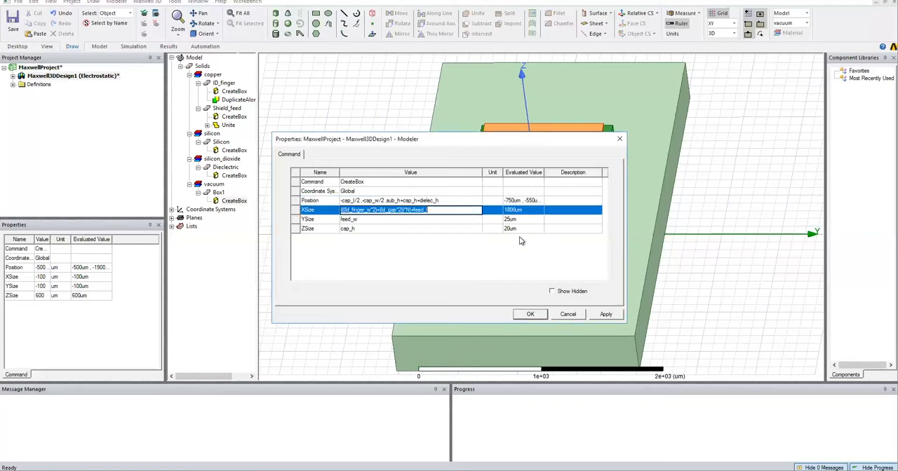
left_click(530, 314)
Name the interconnect box Id_interconnect, assign it the material copper and colour it orange with a transparency of 0.
double_click(220, 193)
left_click(368, 181)
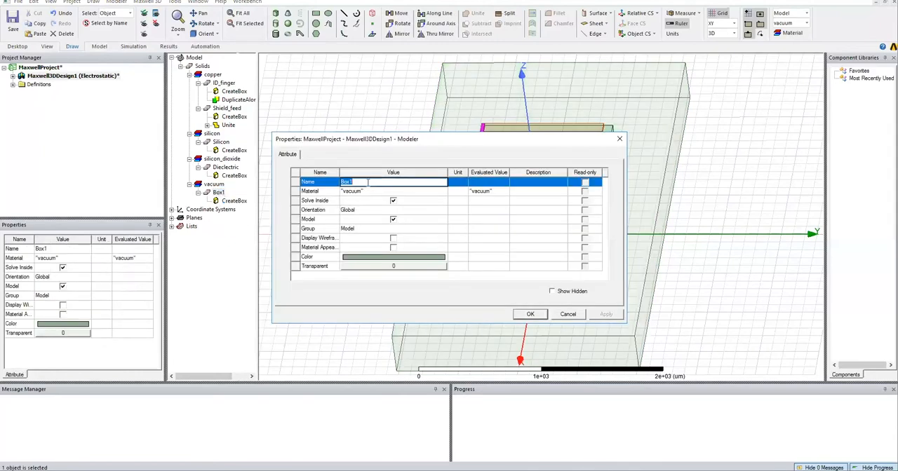
type("ID_interconnect")
left_click(388, 191)
left_click(385, 208)
left_click(376, 258)
left_click(365, 201)
left_click(362, 296)
left_click(393, 267)
left_click(493, 252)
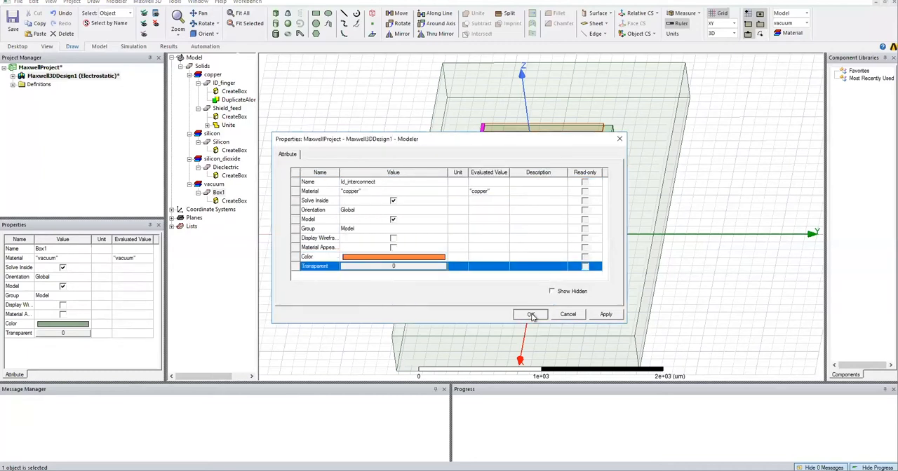
left_click(530, 314)
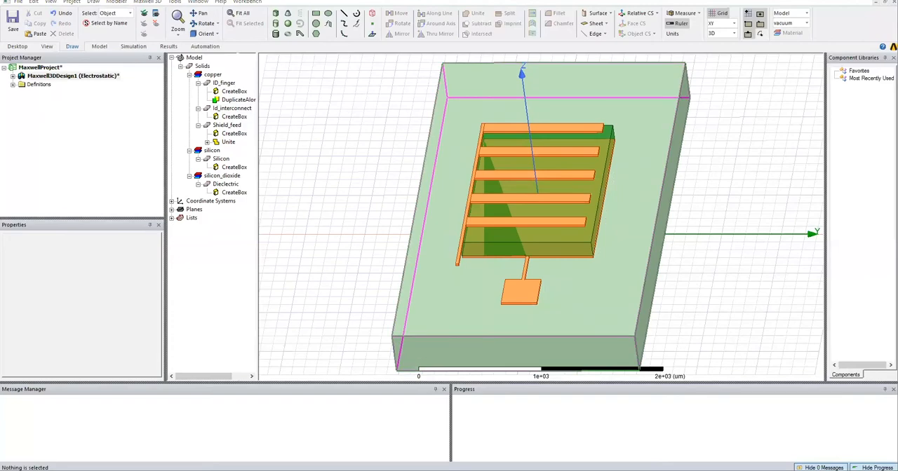
middle_click_drag(633, 282, 616, 312)
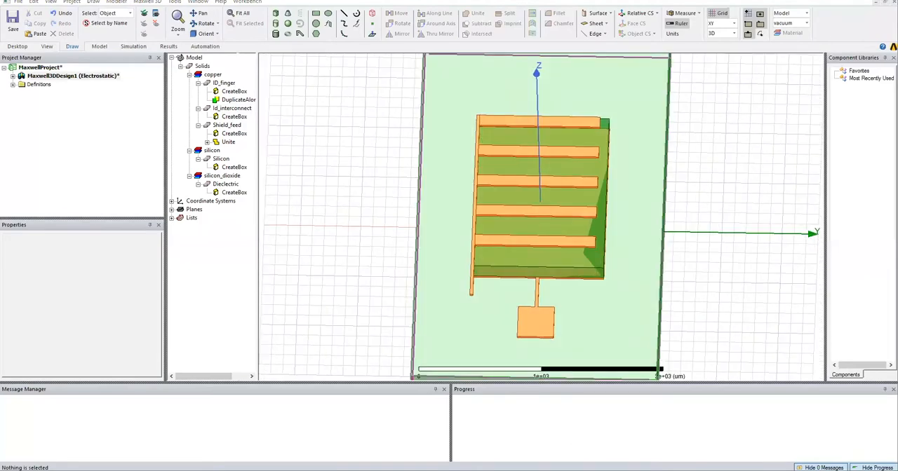
left_click(274, 13)
left_click(302, 157)
left_click(294, 155)
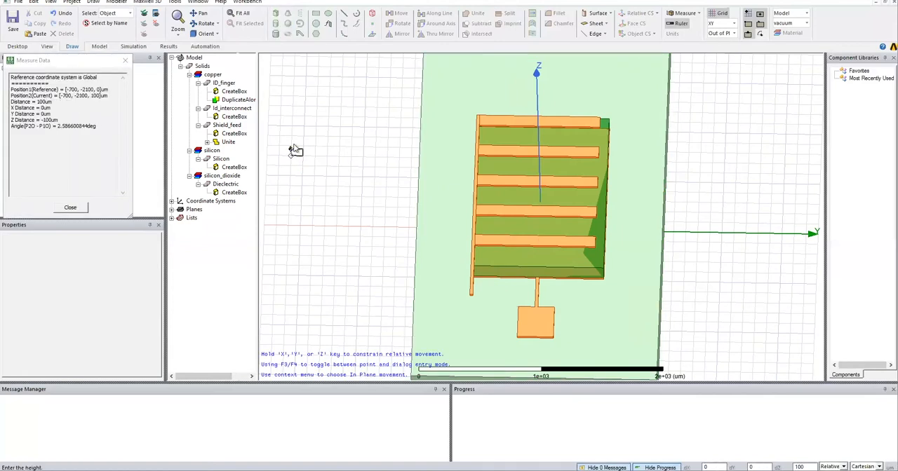
left_click(294, 161)
left_click(542, 196)
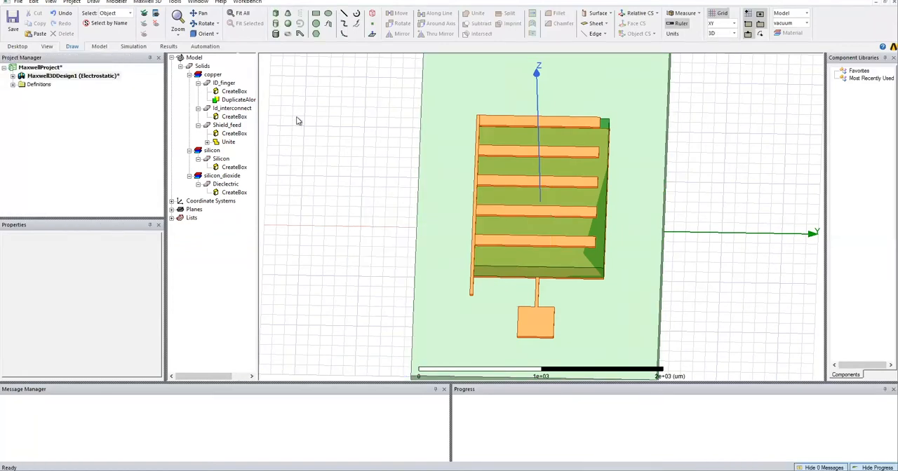
Draw a box about 200 by 100 by 900 um in the empty area beside the substrate.
left_click(303, 146)
left_click(314, 165)
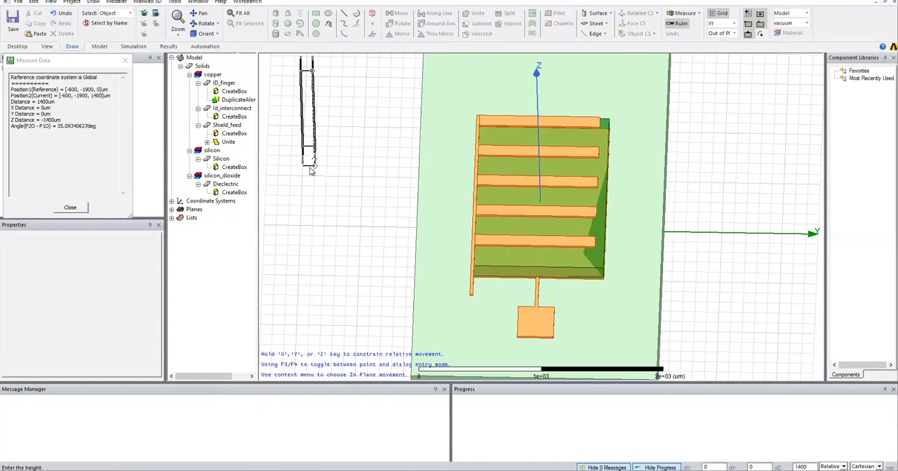
left_click(340, 132)
Set the new box's XSize to pad_l, its YSize to pad_w and its ZSize to cap_h.
double_click(234, 218)
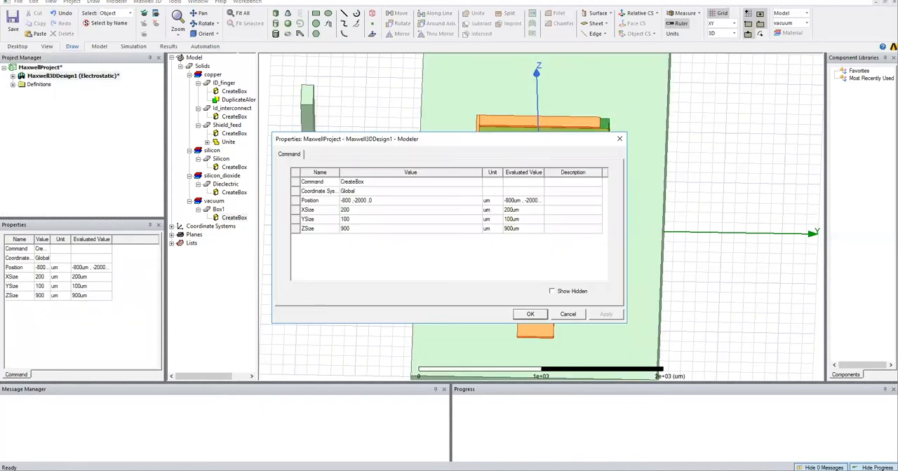
left_click(356, 210)
type("pad_l")
key("Return")
type("pad_w")
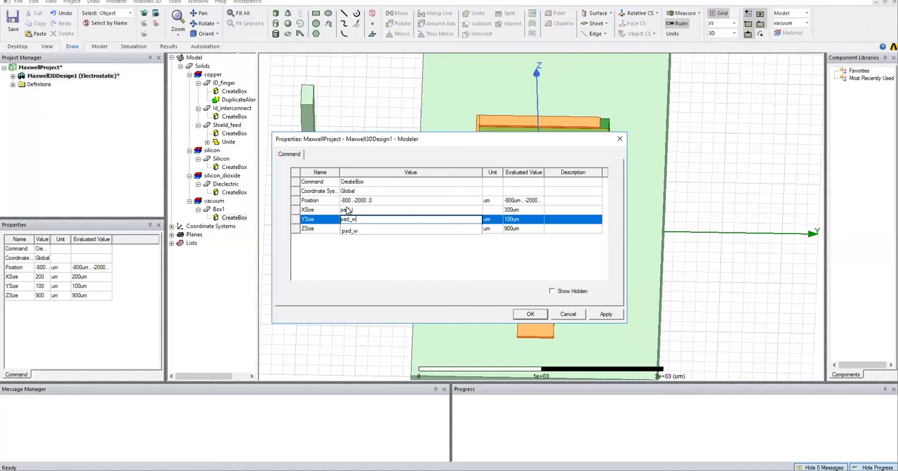
key("Return")
type("cap_")
left_click(351, 242)
key("Return")
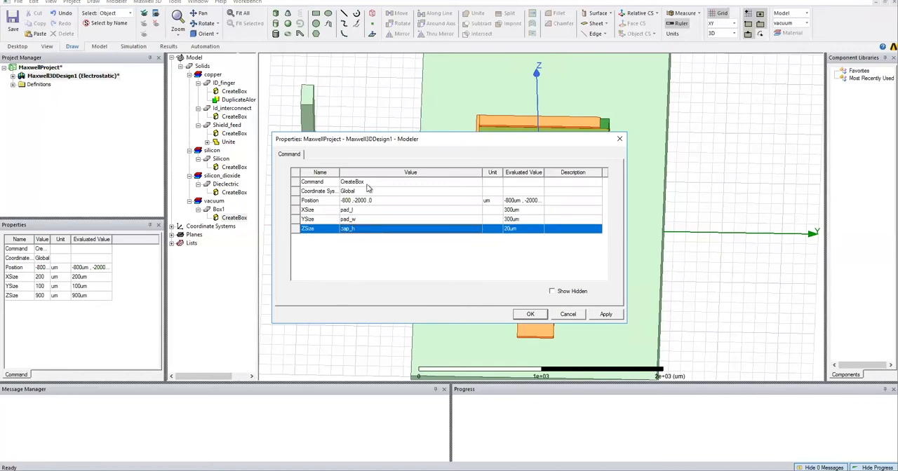
Set the X coordinate of the pad box's position to cap_l/2+feed_l.
left_click(349, 202)
type("cap_")
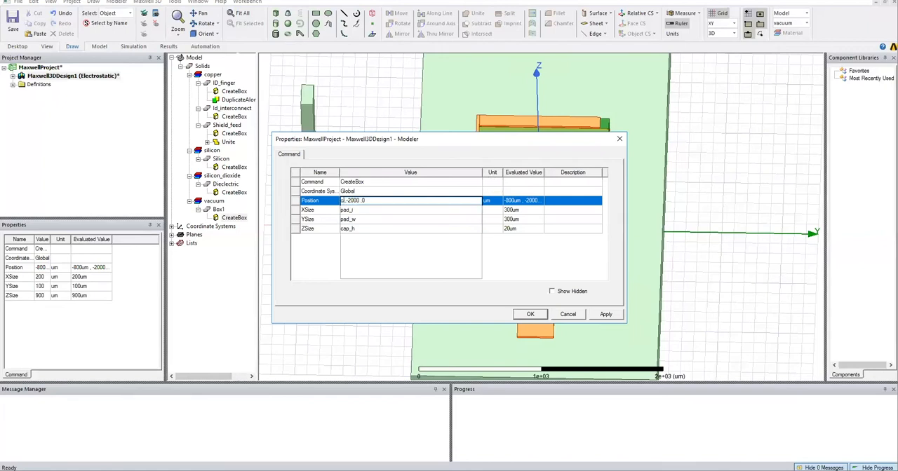
type("l/2")
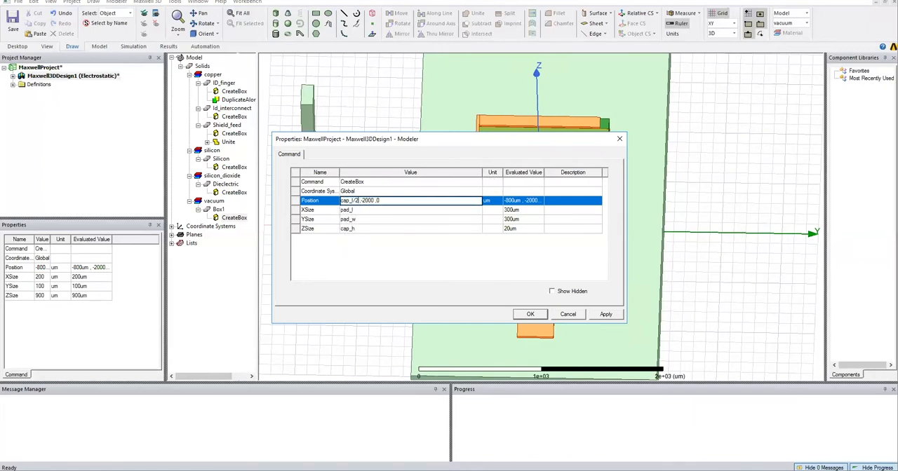
type("+feed_l")
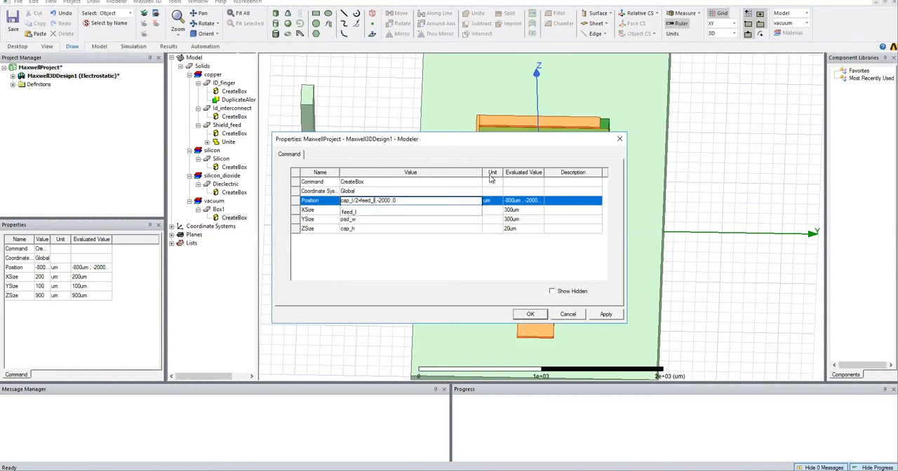
Set the Y coordinate of the pad box's position to -cap_w/2-pad_w/2.
key("Left")
key("Delete")
key("Delete")
key("Delete")
key("Delete")
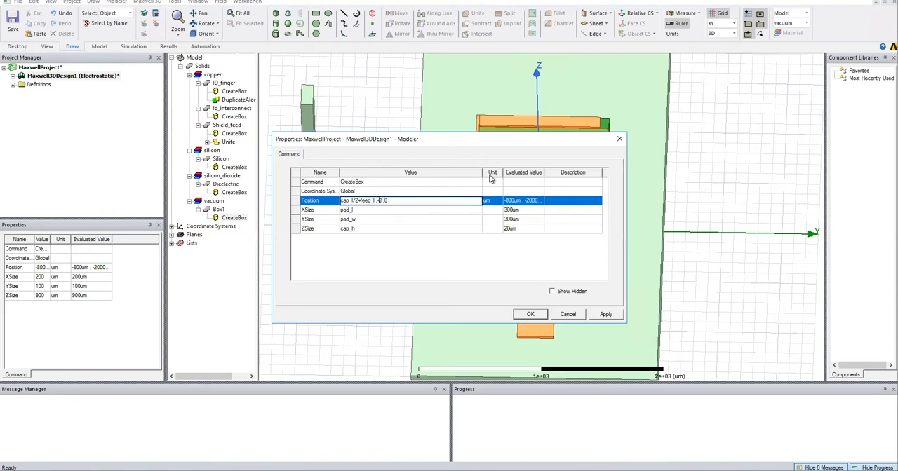
type("cap_w/2-pad")
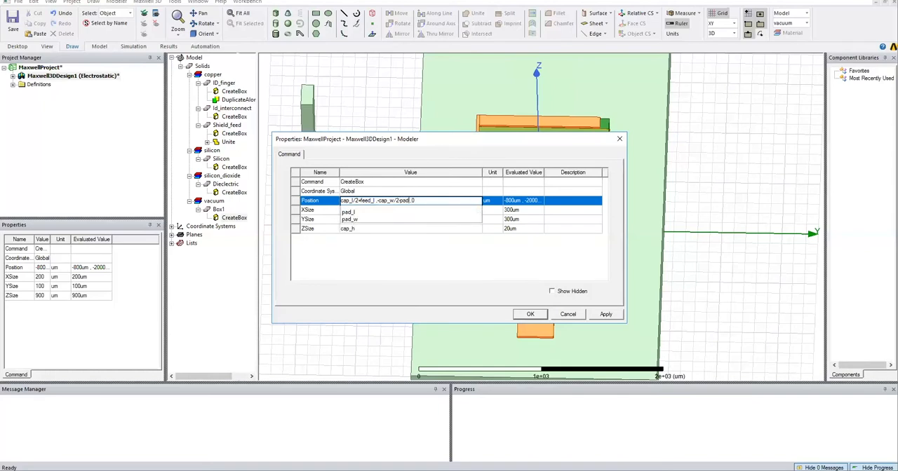
type("_w/2 ,")
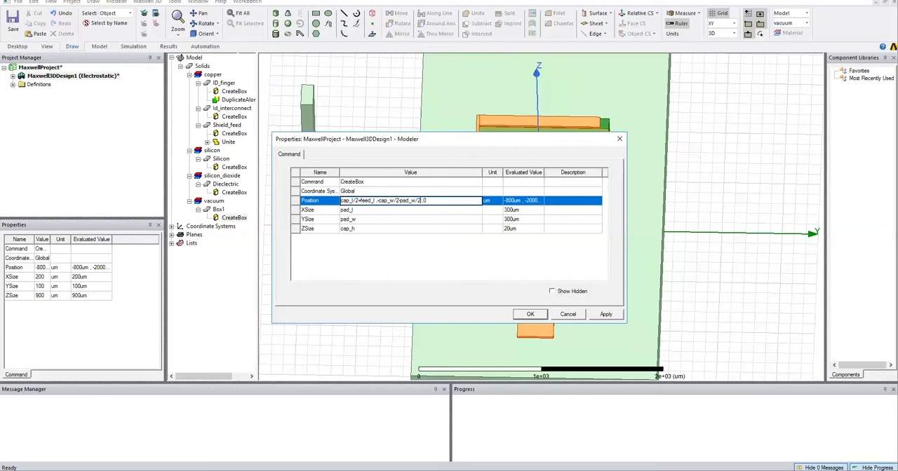
type("sub")
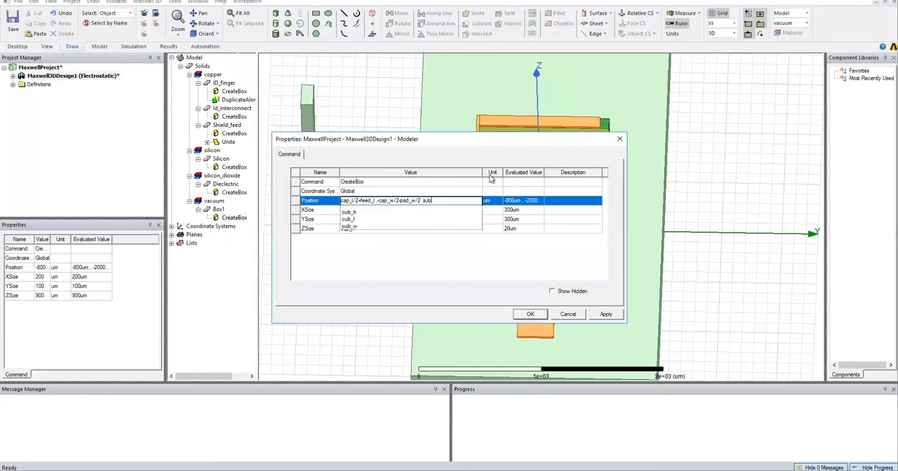
Set the Z coordinate of the pad box's position to sub_h+cap_h+dielec_h and accept the box's properties.
left_click(352, 215)
left_click(449, 200)
type("+")
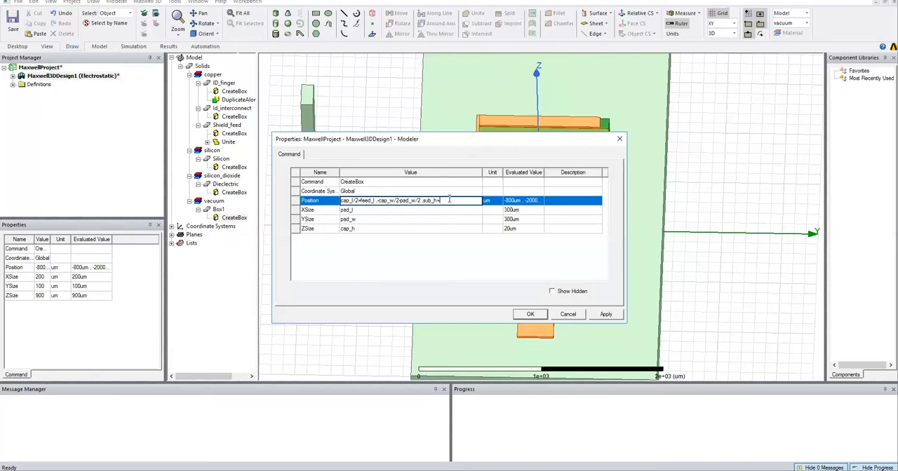
type("cap_h+dielec_h")
left_click(447, 257)
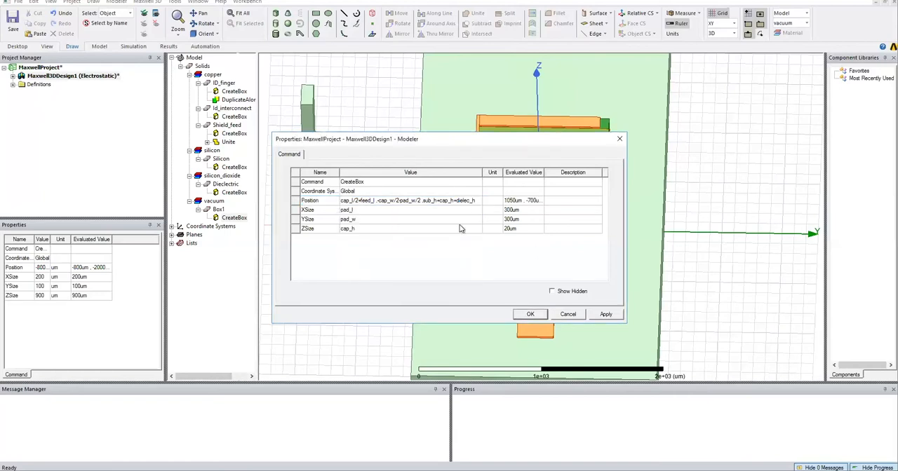
left_click(533, 315)
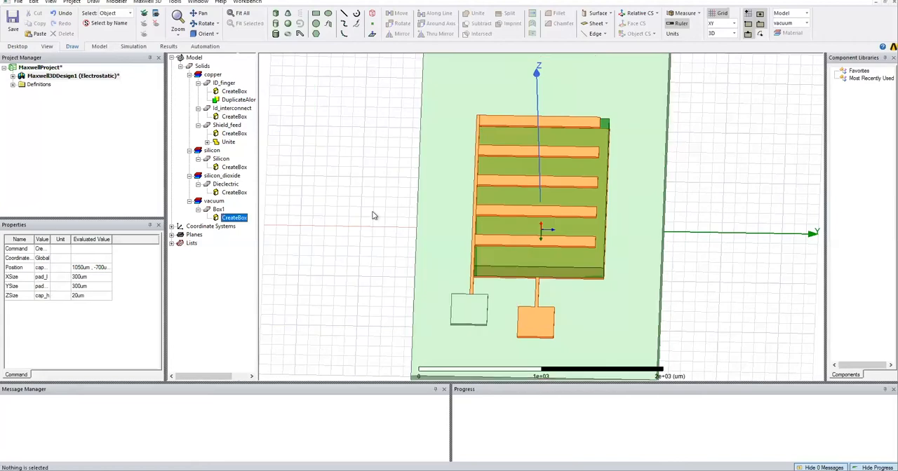
Assign the pad box the material copper, colour it orange, and try to name it Id-pad.
double_click(212, 208)
left_click(338, 182)
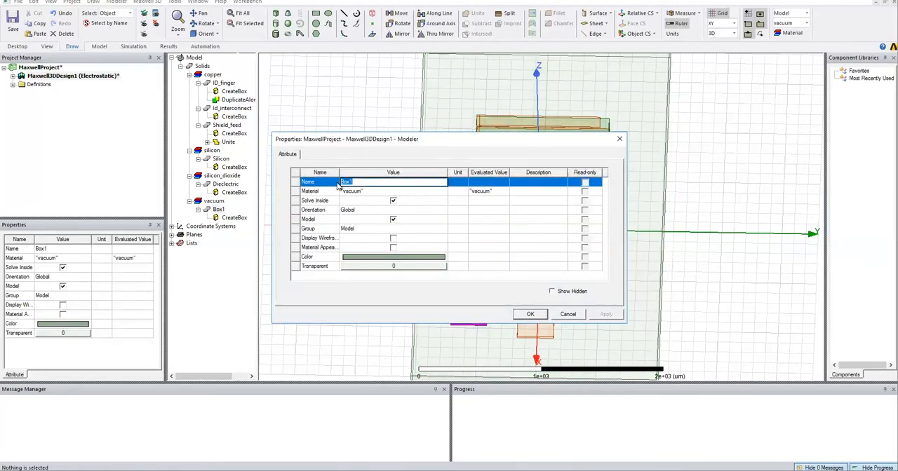
type("S")
type("Id-pa")
left_click(377, 193)
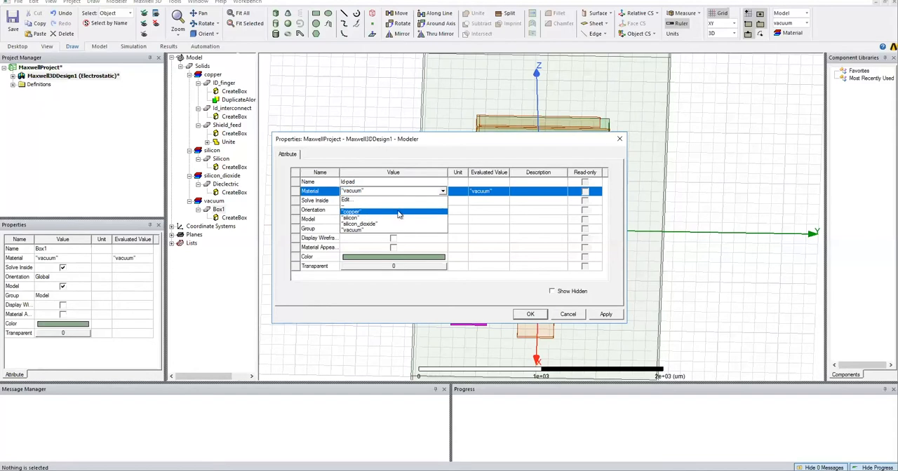
left_click(398, 210)
left_click(392, 257)
left_click(365, 202)
left_click(363, 295)
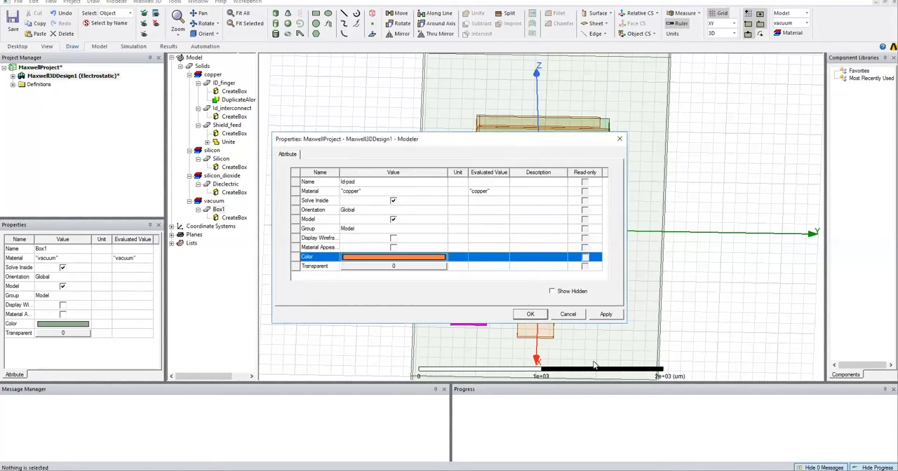
left_click(531, 314)
left_click(385, 190)
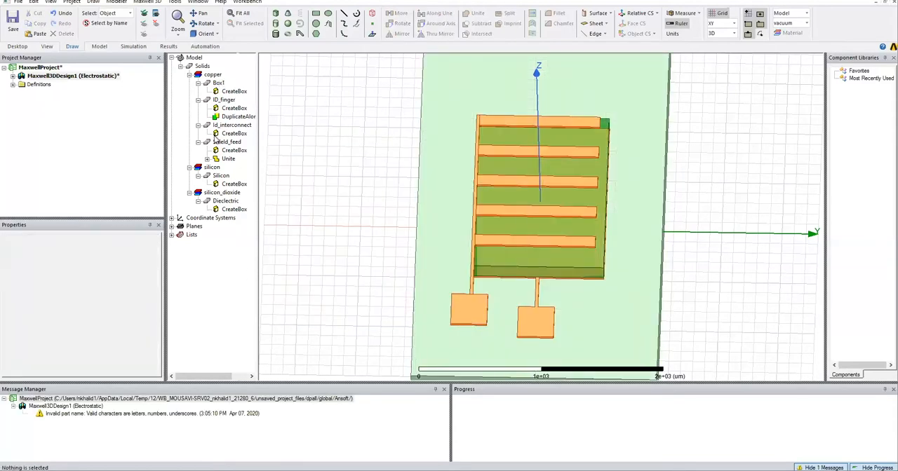
Rename the copper pad box as Id_pad.
left_click(220, 83)
double_click(221, 84)
left_click(622, 137)
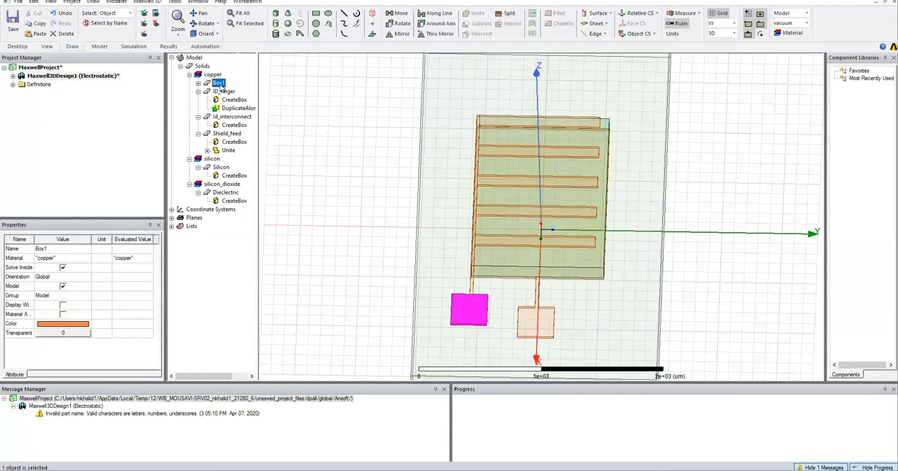
double_click(221, 85)
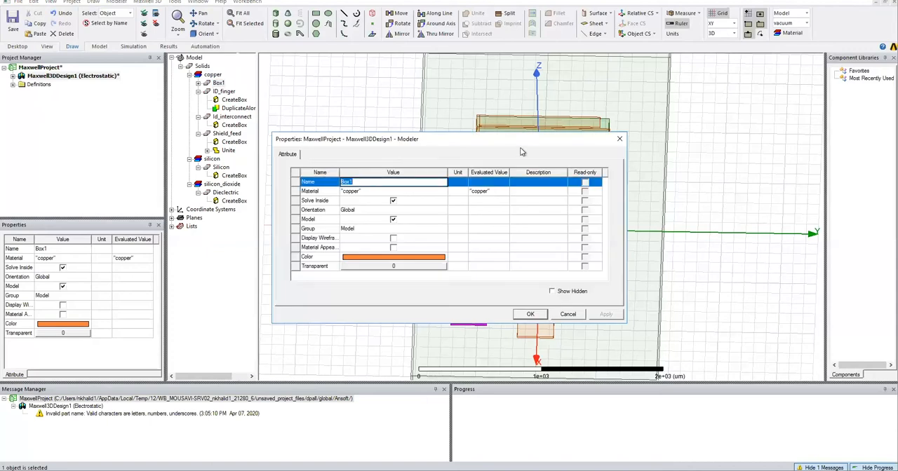
left_click(620, 139)
double_click(220, 84)
left_click(378, 126)
type("ID_pad")
key("Return")
left_click(548, 258)
Unite Id_interconnect, Id_pad and ID_finger into one electrode.
left_click(223, 92)
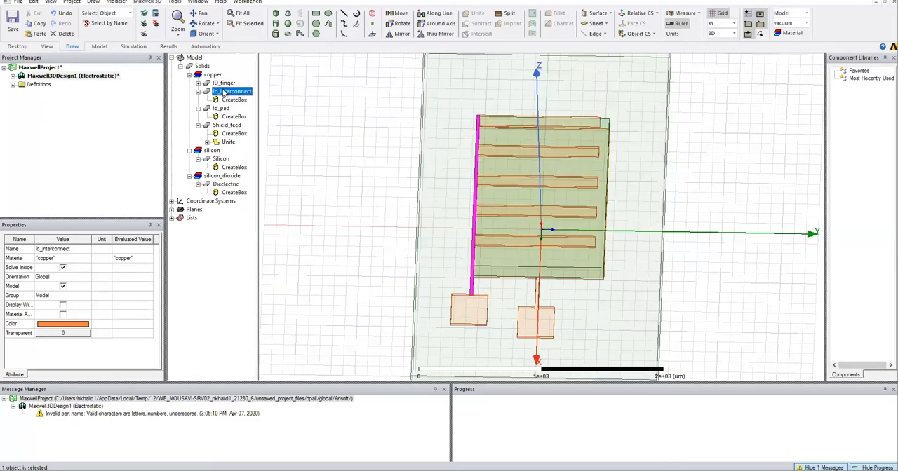
left_click(222, 109, "ctrl")
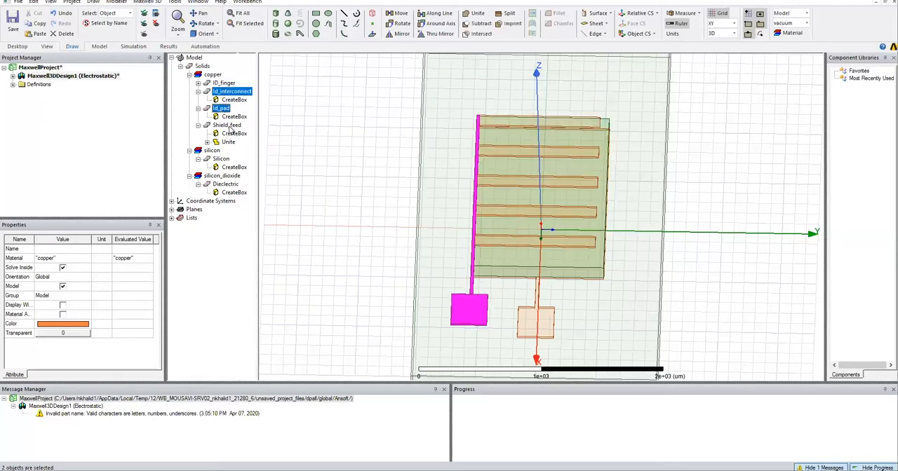
left_click(224, 84, "ctrl")
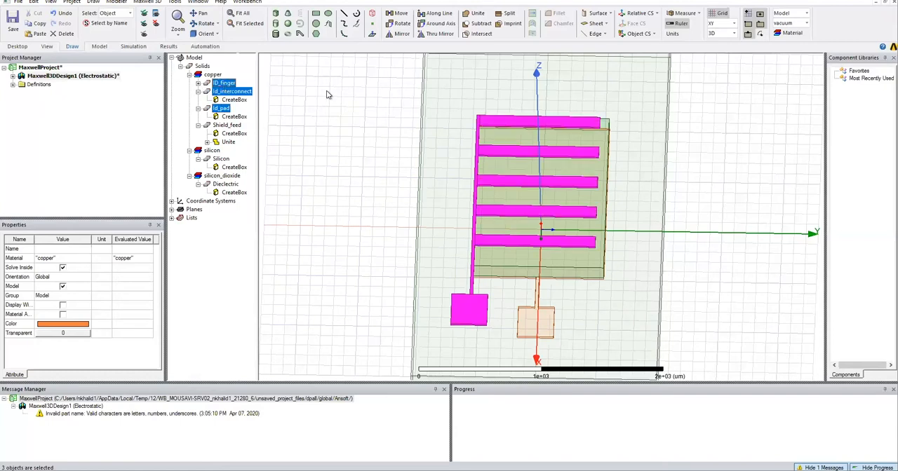
left_click(477, 14)
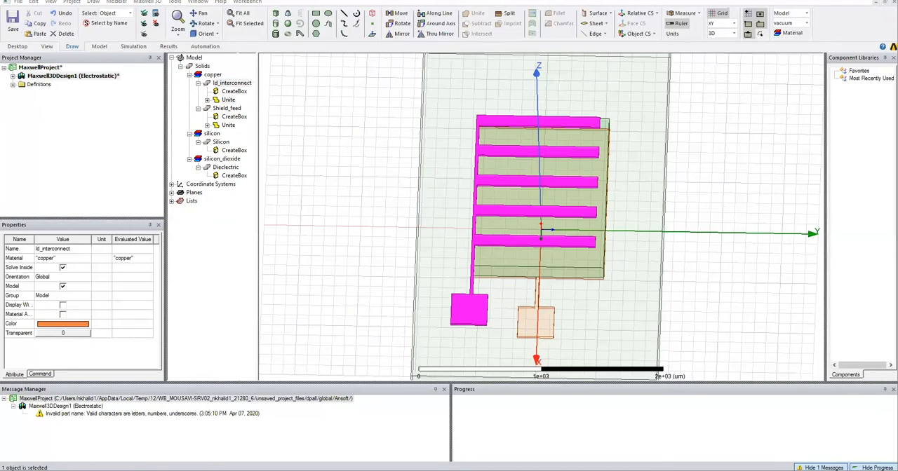
Duplicate the united Id_interconnect electrode by mirroring it about a plane picked freehand in the model.
mouse_move(346, 335)
middle_mouse_down()
mouse_move(377, 314)
mouse_move(515, 287)
middle_mouse_up()
middle_click_drag(499, 298, 474, 317)
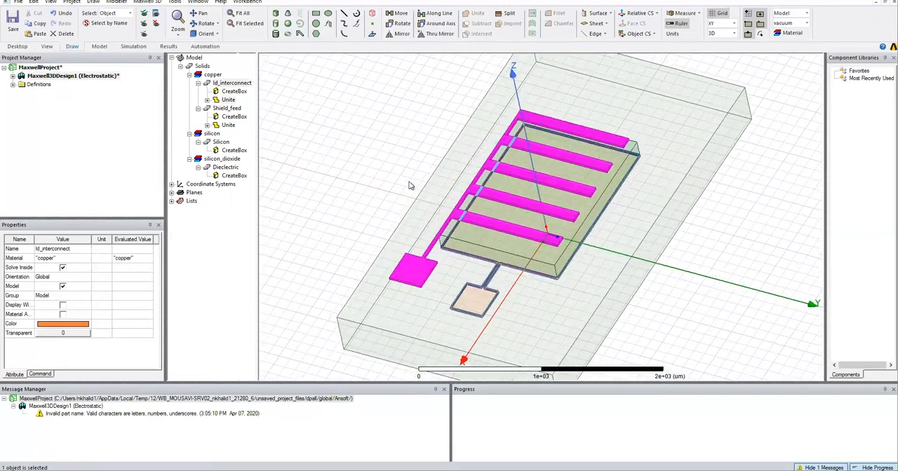
left_click(353, 134)
left_click(223, 83)
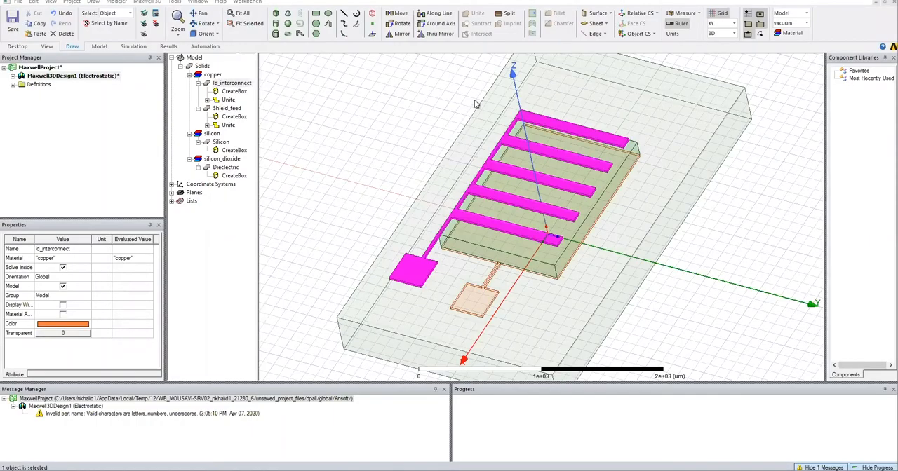
left_click(434, 34)
left_click(482, 167)
left_click(393, 170)
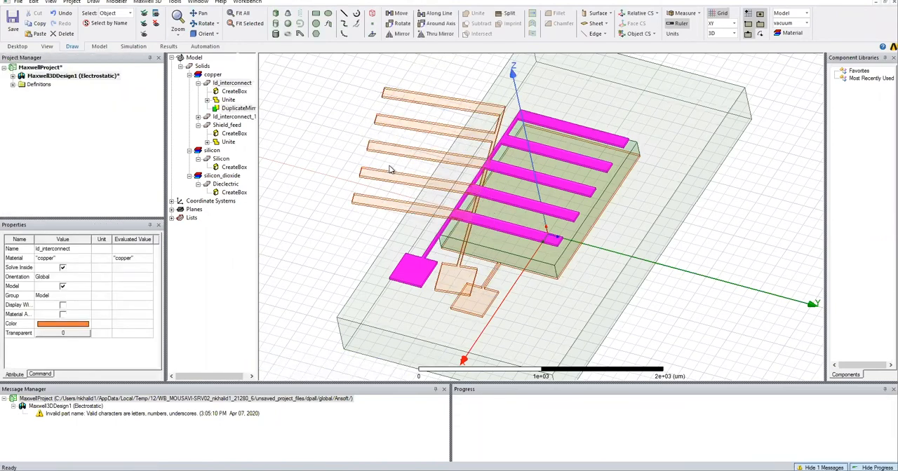
Set the mirror duplication's base position to 0,0,0 and its normal position to 0,-1,0.
double_click(223, 110)
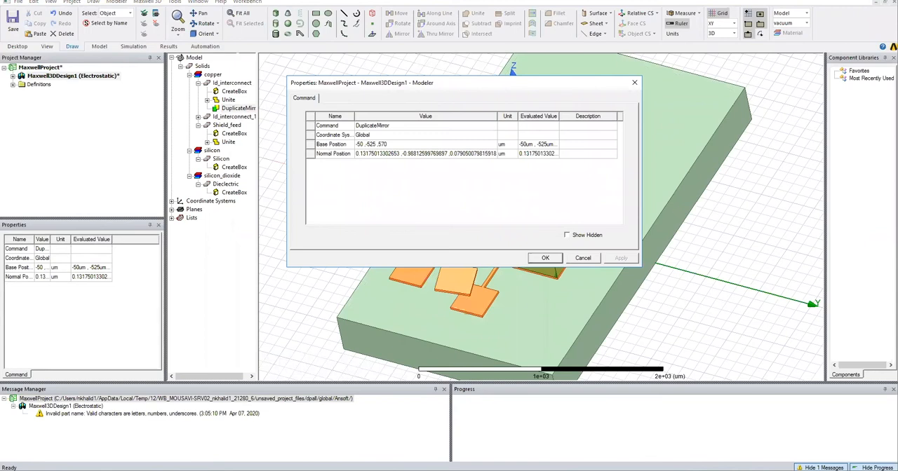
left_click(407, 143)
type("0,0,0")
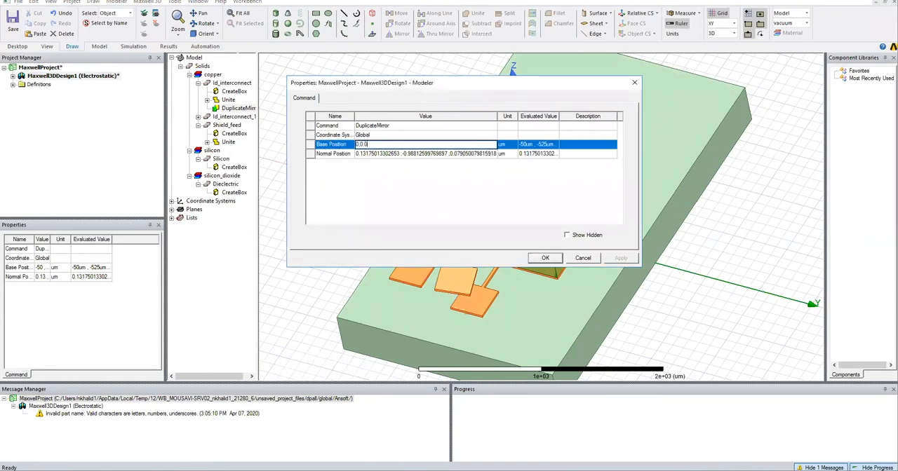
left_click(411, 153)
type("0,-1")
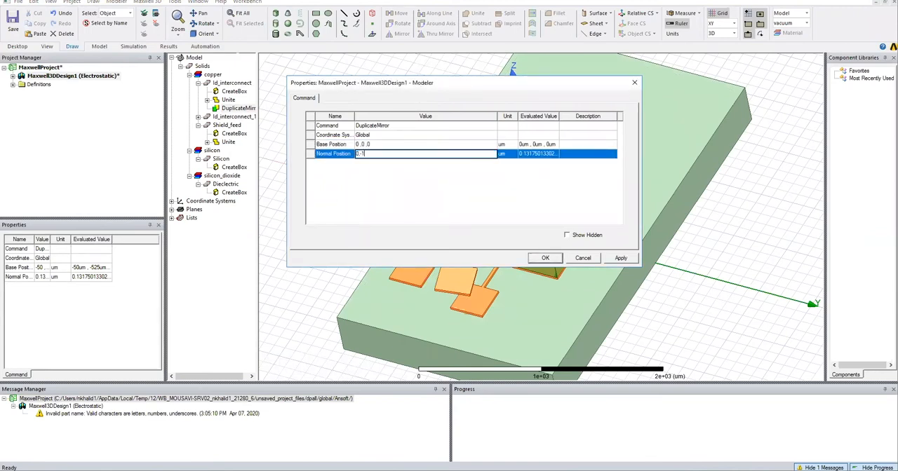
type(",0")
left_click(536, 258)
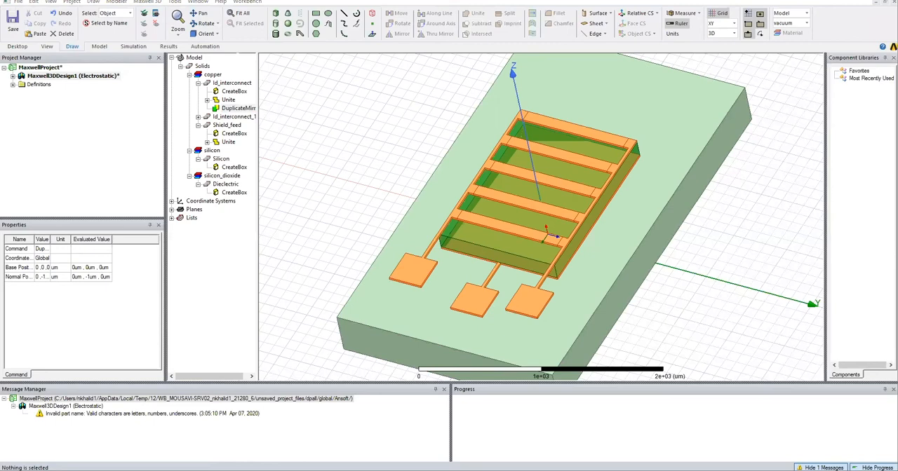
Mirror the duplicated electrode Id_interconnect_1 about a plane picked freehand in the model, with its normal along X.
left_click(227, 110)
left_click(198, 117)
left_click(226, 126)
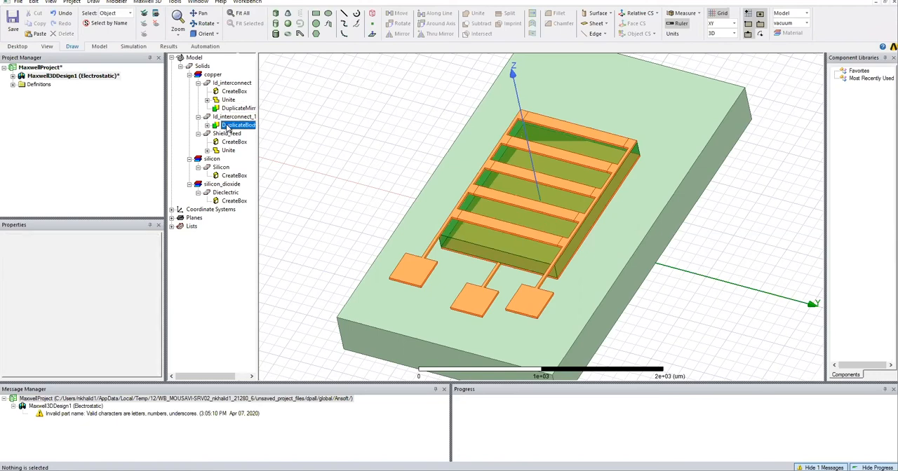
left_click(219, 118)
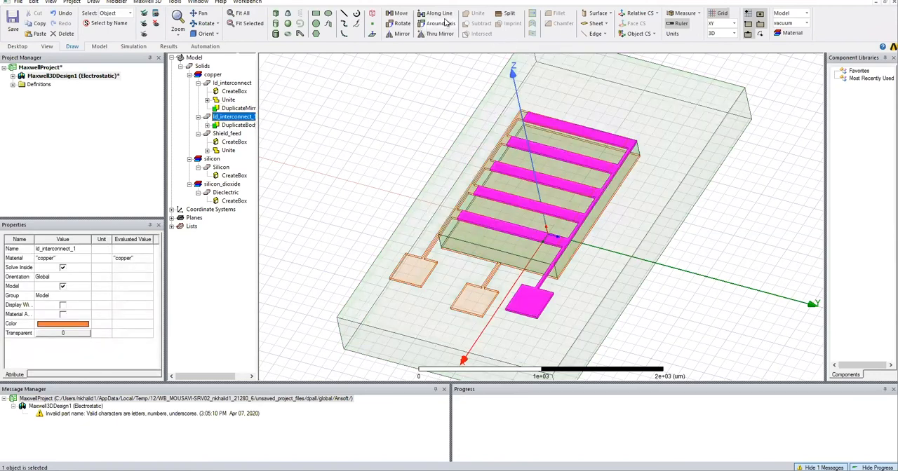
left_click(399, 33)
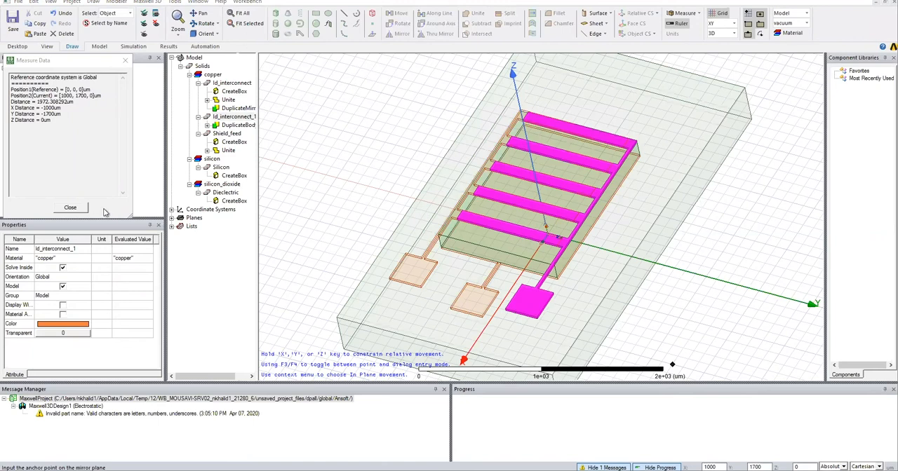
left_click(77, 208)
left_click(598, 210)
left_click(610, 175)
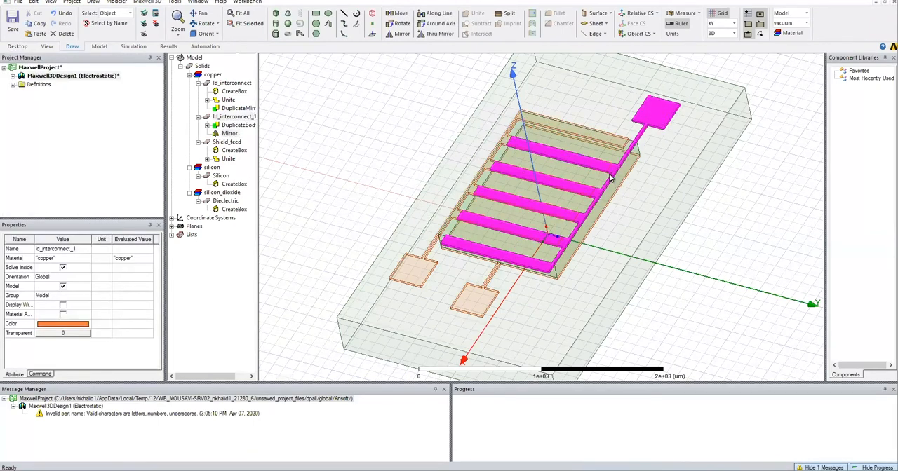
Set the base position of the Id_interconnect_1 mirror operation to -Id_gap/2, 0, 0.
double_click(229, 134)
left_click_drag(415, 85, 444, 134)
left_click(388, 194)
double_click(388, 194)
type("ld_gap/2")
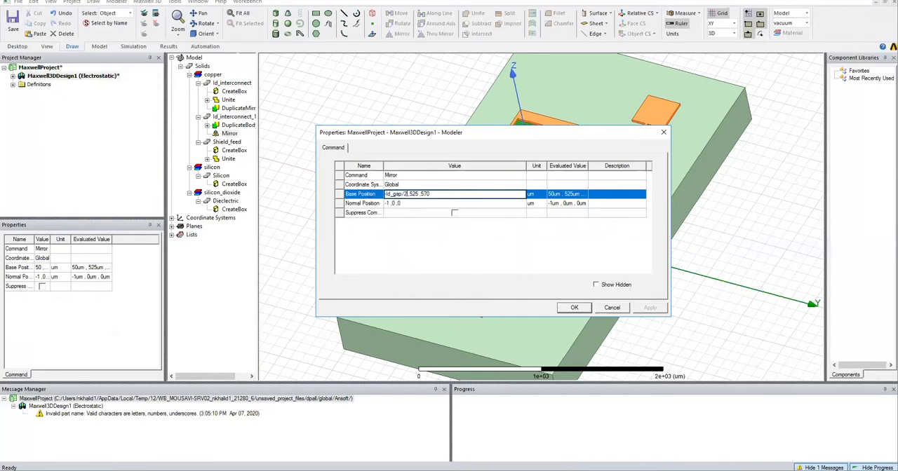
key("Delete")
key("Delete")
key("Delete")
type("0")
key("Right")
key("Right")
key("Return")
left_click(574, 308)
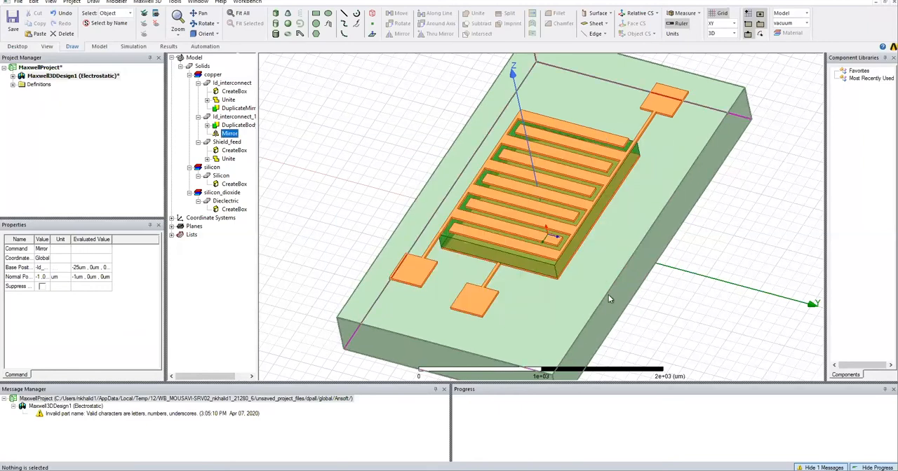
middle_click_drag(608, 274, 616, 289)
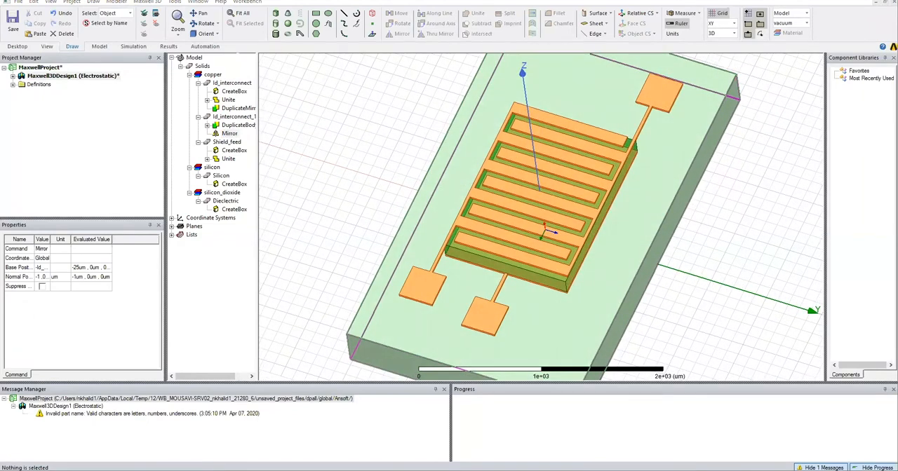
Review the Id_interconnect mirror duplication's settings and the design variables, including the finger count N, without changing them.
double_click(231, 109)
left_click(664, 133)
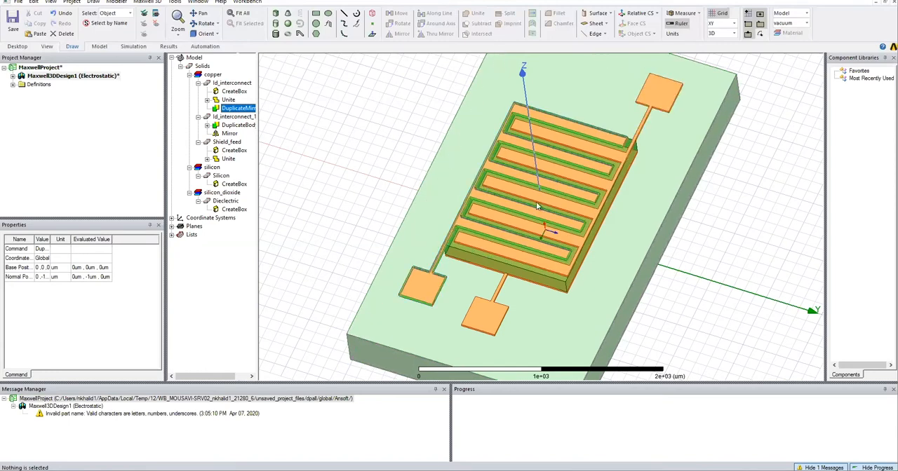
left_click(147, 2)
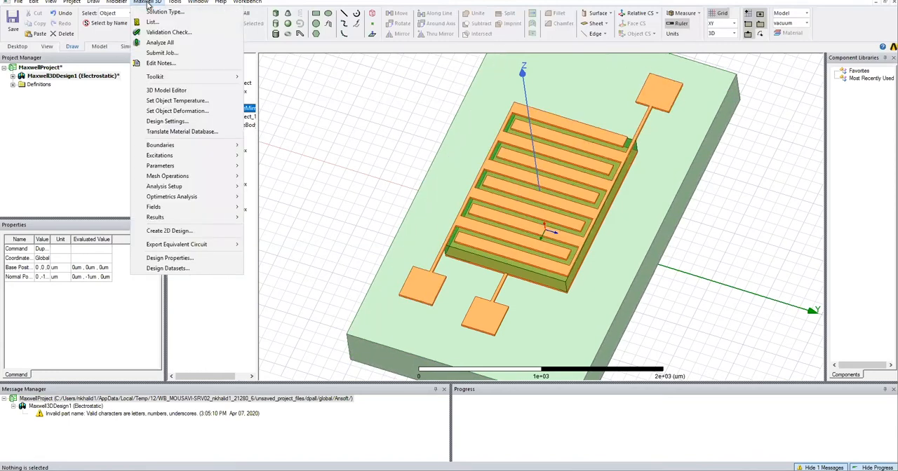
left_click(171, 259)
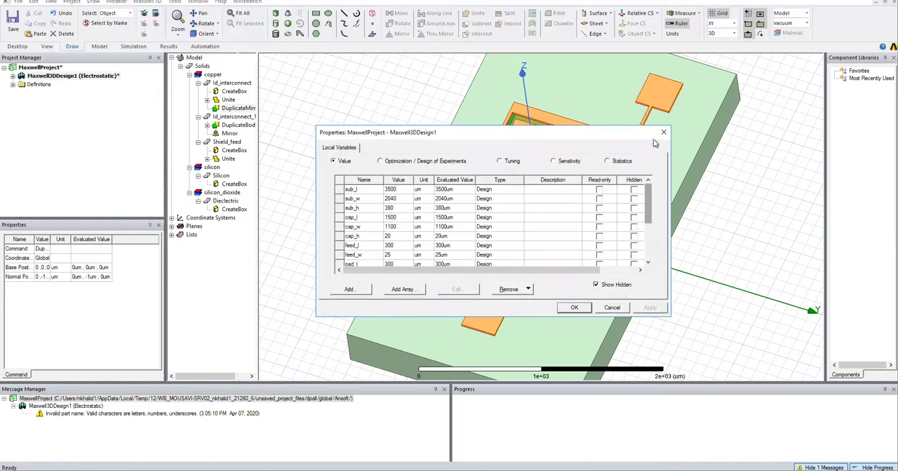
left_click(401, 246)
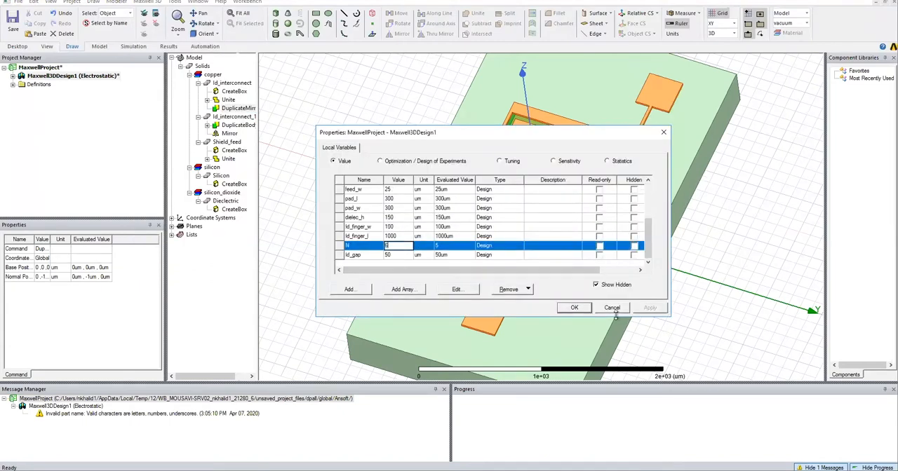
left_click(574, 308)
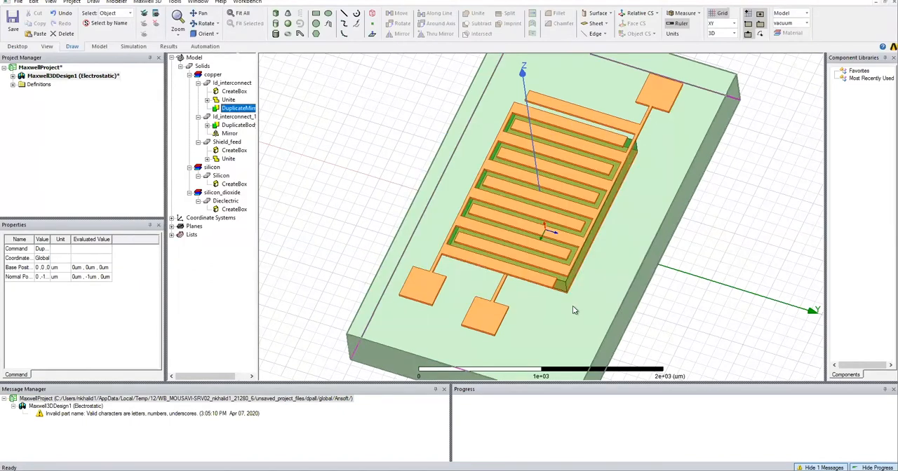
left_click(312, 137)
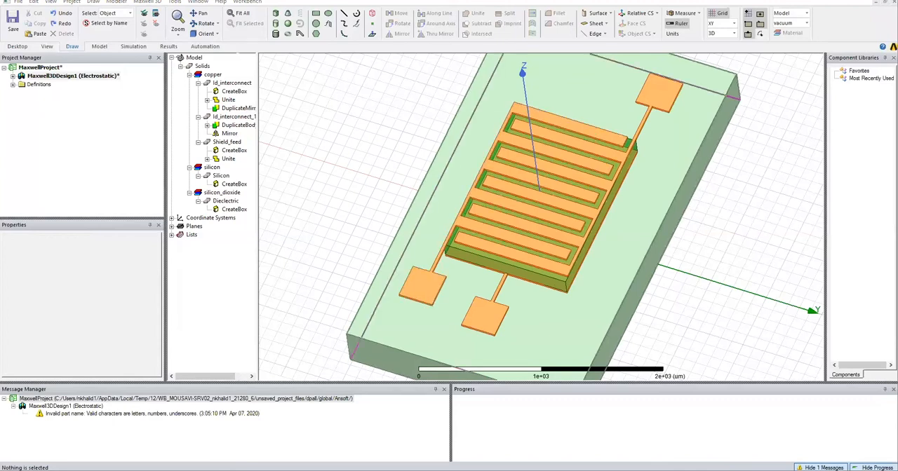
Draw a freehand box about 100 by 200 by 700 um beside the substrate and open its creation properties.
left_click(276, 13)
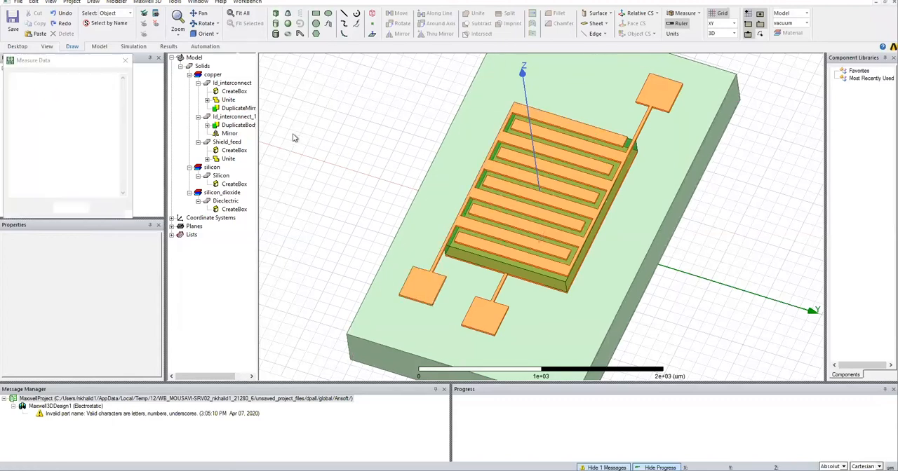
left_click(313, 180)
left_click(292, 152)
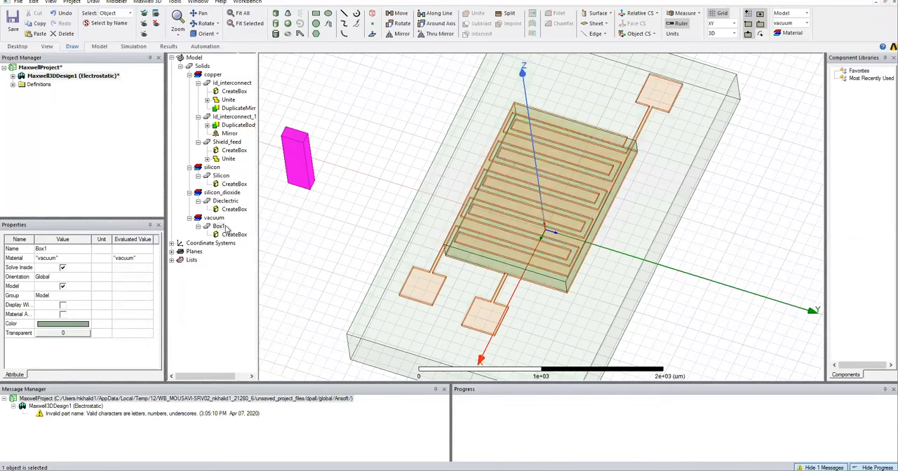
left_click(293, 131)
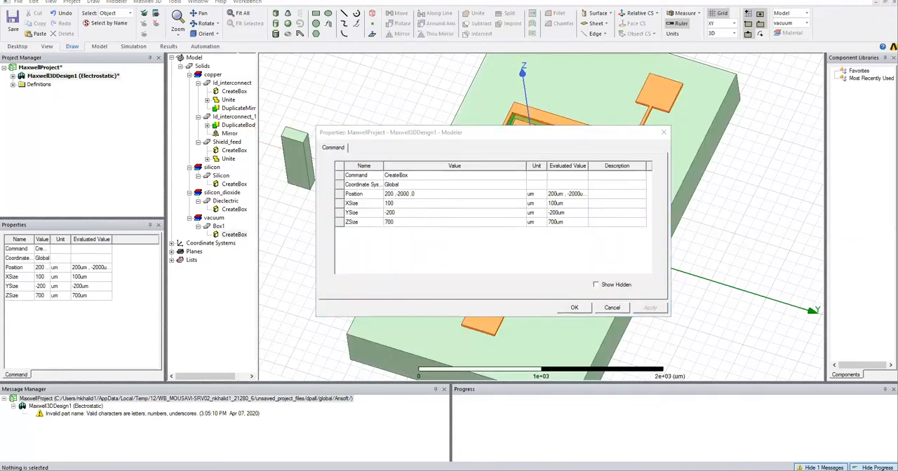
Set the new box's ZSize to a new variable polymer_h with a value of 90 um.
left_click(407, 222)
type("polymer_h")
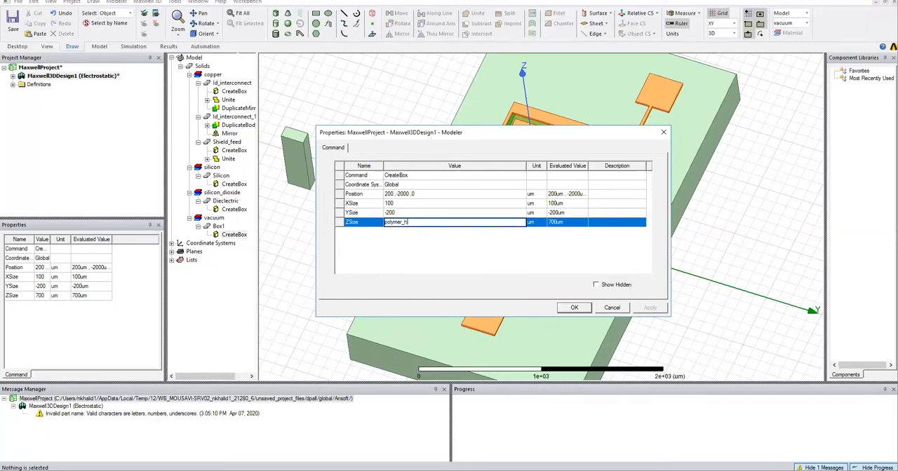
key("Return")
type("90")
key("Return")
Set the new box's YSize to Id_finger_l+Id_gap+feed_w*2.
left_click(400, 212)
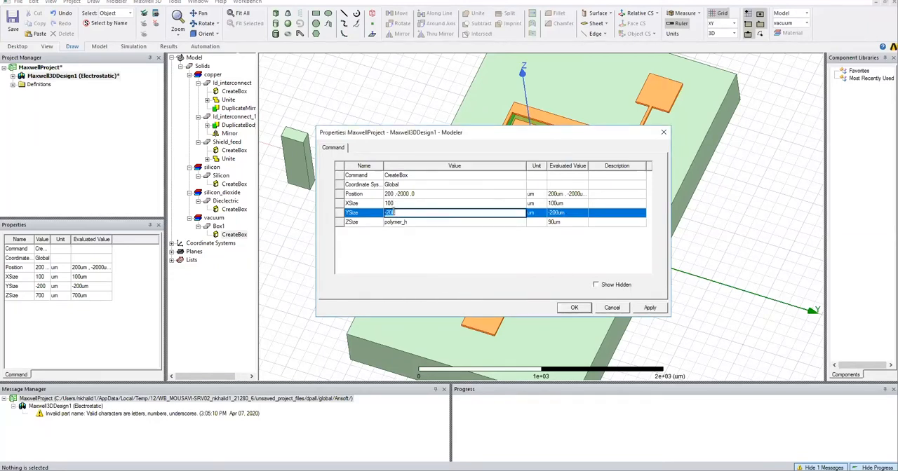
type("ld_finger_l")
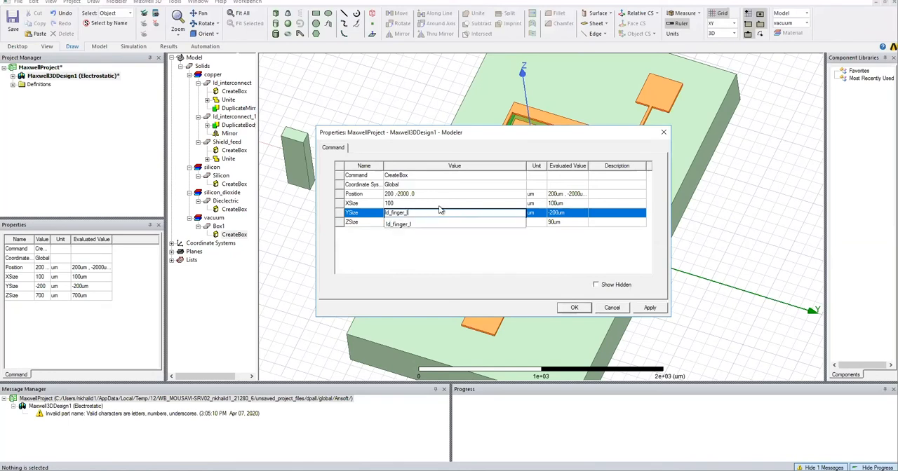
type("+ld_gap+feed_w/2")
key("Tab")
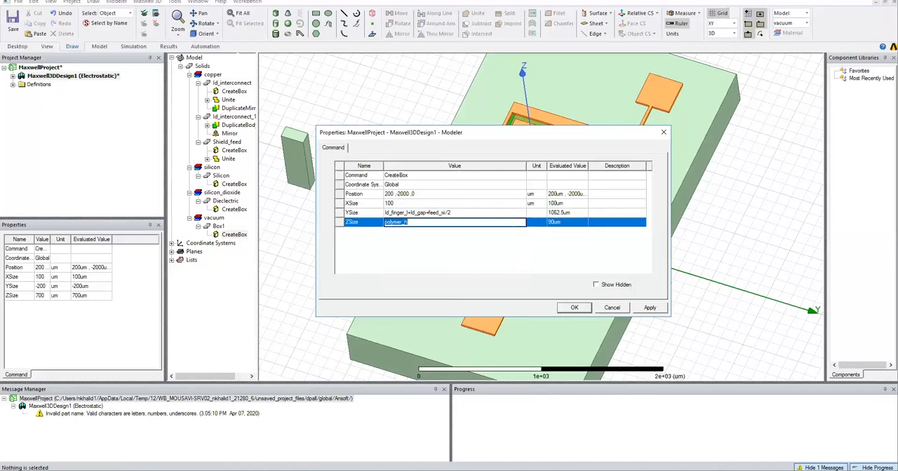
left_click(449, 212)
key("BackSpace")
key("BackSpace")
type("*2")
key("Tab")
Set the new box's XSize to (((Id_finger_w*2)+(Id_gap*2))*N).
left_click(490, 203)
key("BackSpace")
key("BackSpace")
key("BackSpace")
type("(((ld_finger_w")
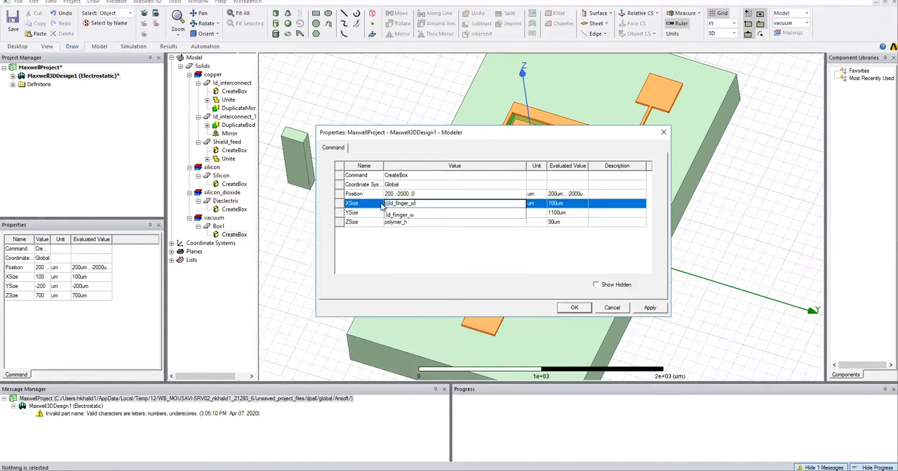
type("*2)+")
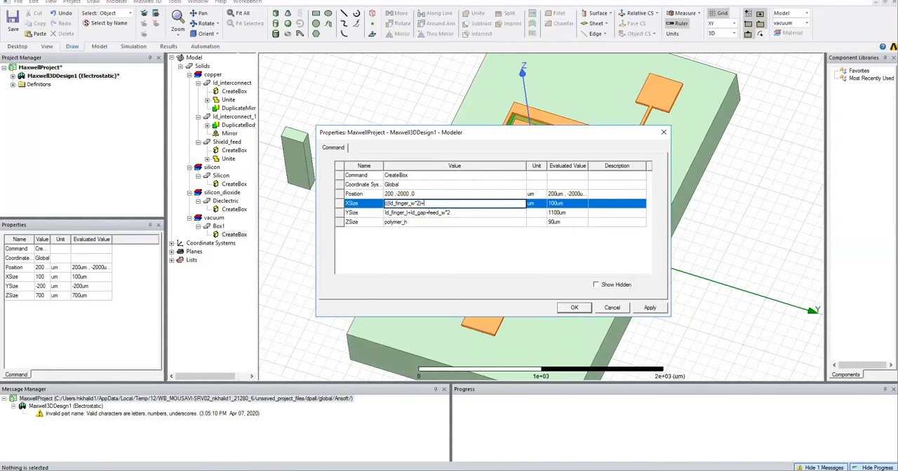
type("(ld_gap")
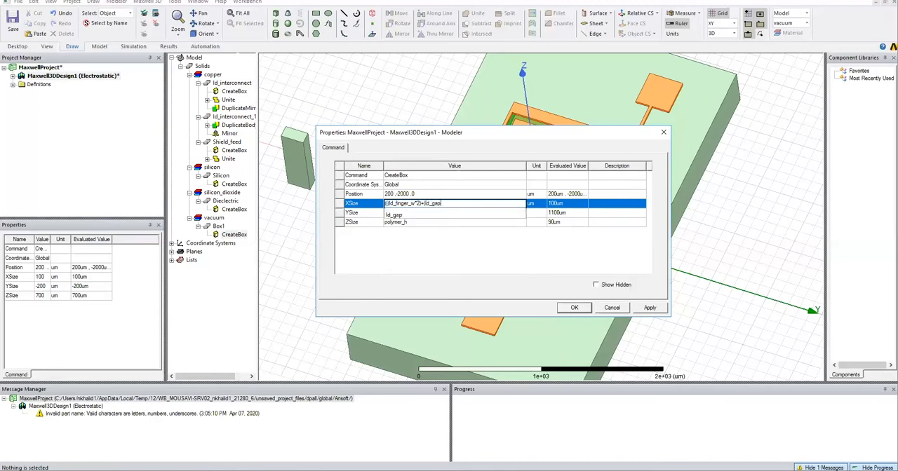
type("*2))*N)")
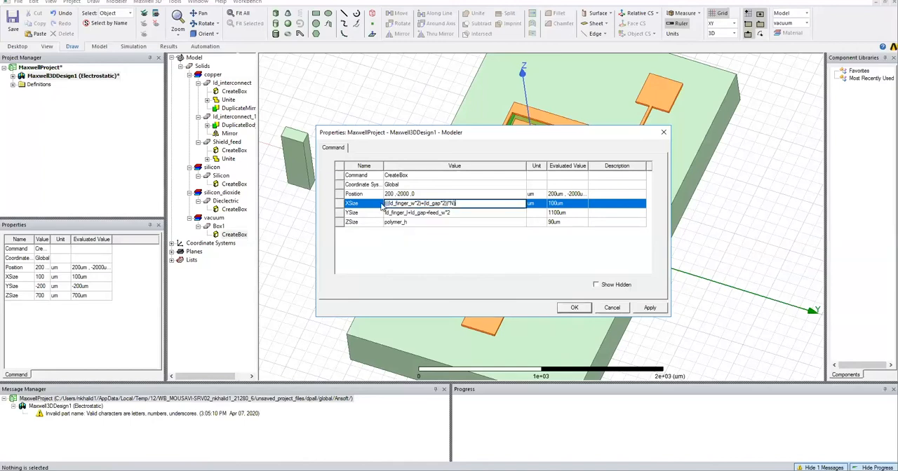
key("Tab")
Enter -((((Id_finger_w*2)+(Id_gap*2))/2 as the X coordinate of the new box's position.
left_click(402, 188)
left_click(401, 191)
key("BackSpace")
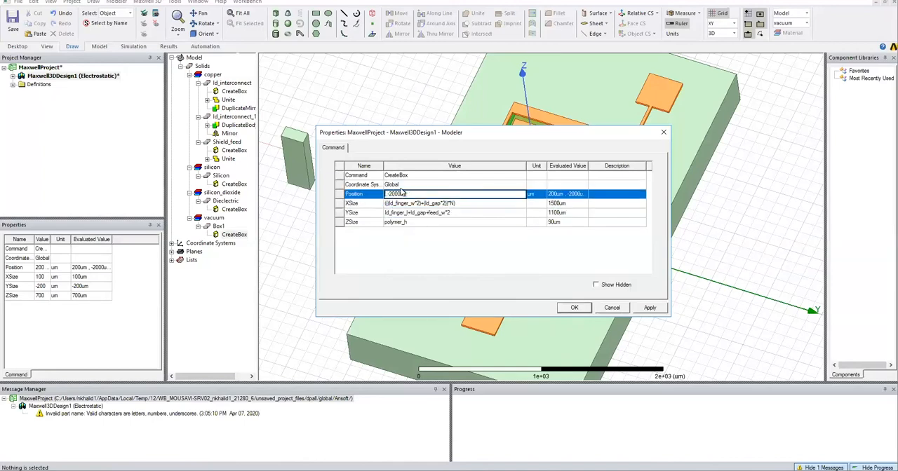
type("-((((ld_finger")
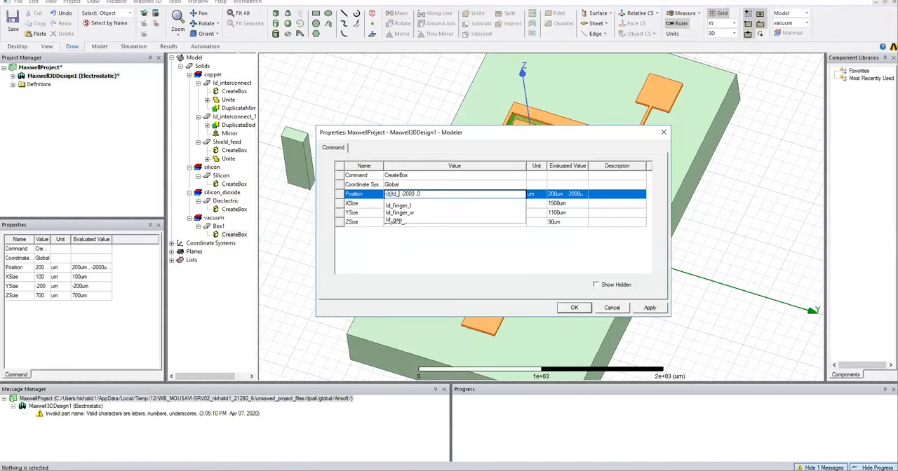
type("_w*2")
type(")+")
type("(ld_gap*2)")
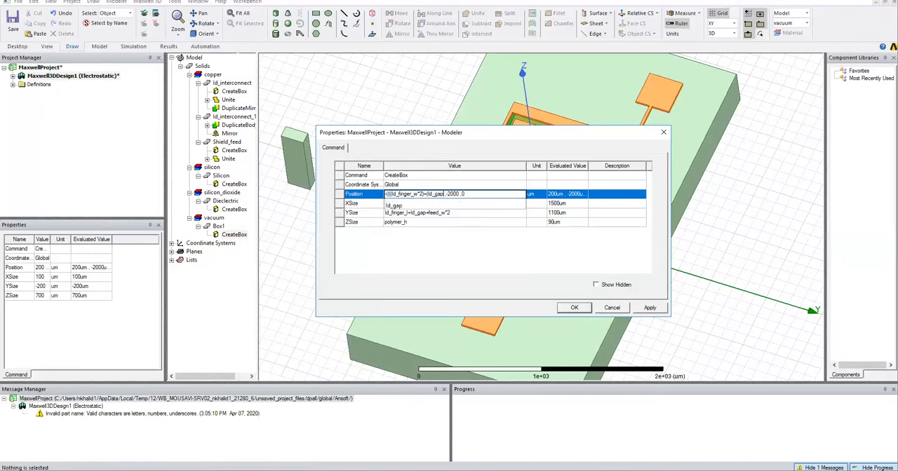
type(")/2")
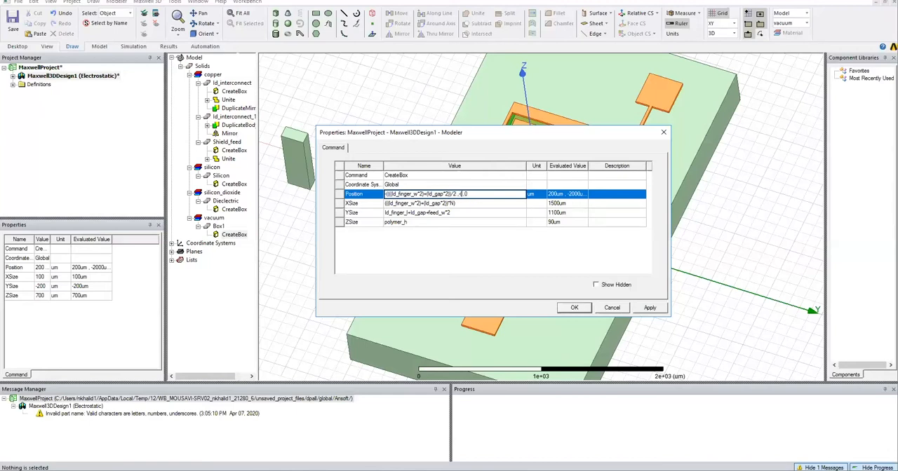
type("(ld_finger_l+ld_gap+feed_w*2)")
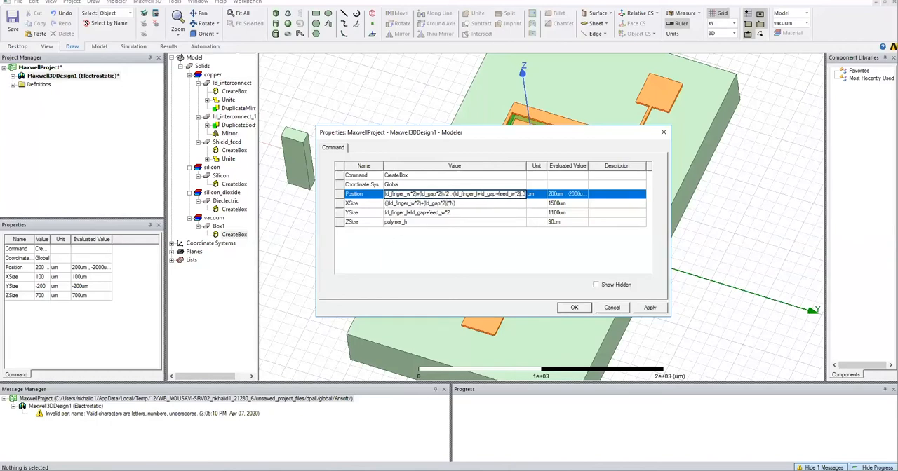
type("/2")
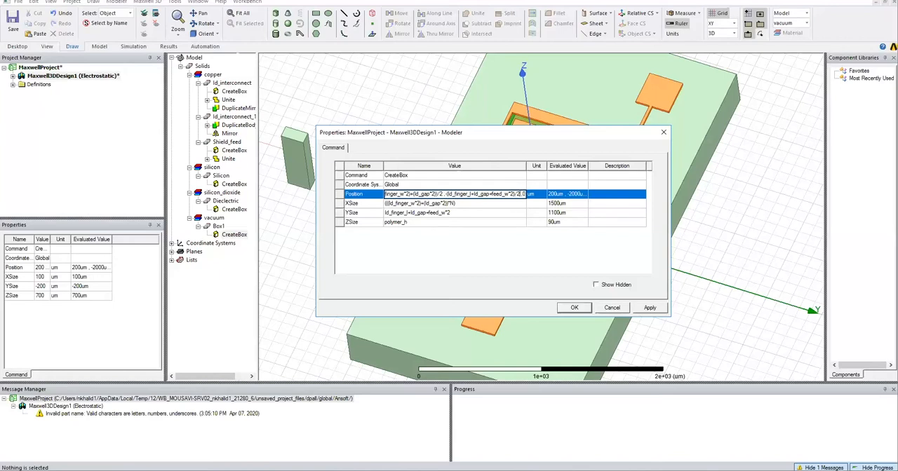
type("sub_h")
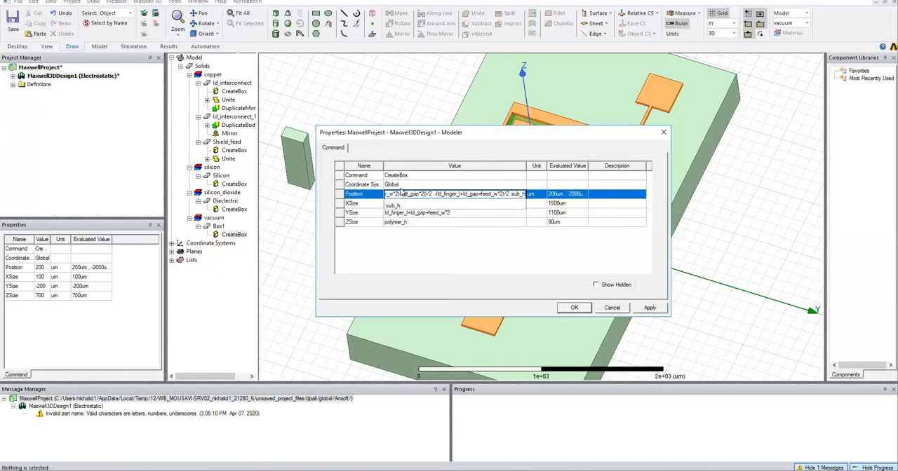
type("+dielec_h")
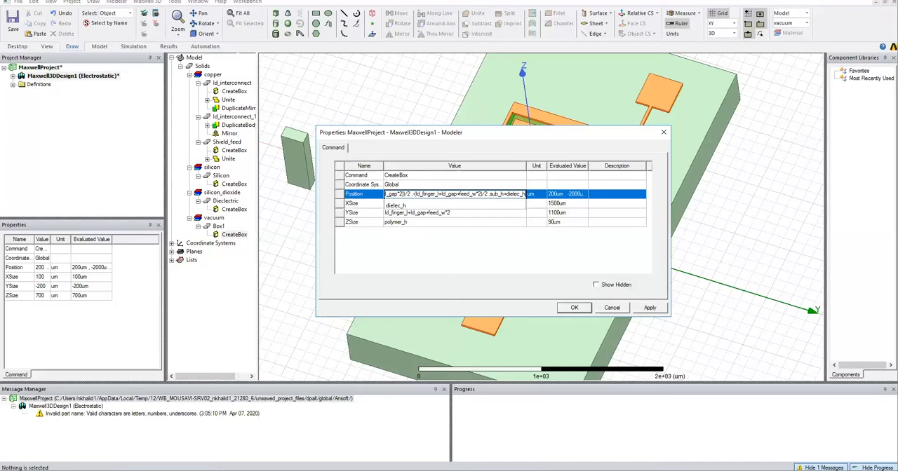
Enter sub_h+cap_h+dielec_h as the Z coordinate of the new box's position.
key("BackSpace")
type(",")
left_click(428, 190)
key("BackSpace")
key("BackSpace")
key("BackSpace")
key("BackSpace")
key("BackSpace")
key("BackSpace")
key("BackSpace")
key("BackSpace")
key("BackSpace")
key("BackSpace")
key("BackSpace")
key("BackSpace")
key("BackSpace")
key("BackSpace")
key("BackSpace")
key("BackSpace")
key("BackSpace")
key("ctrl+z")
left_click(404, 199)
left_click(553, 249)
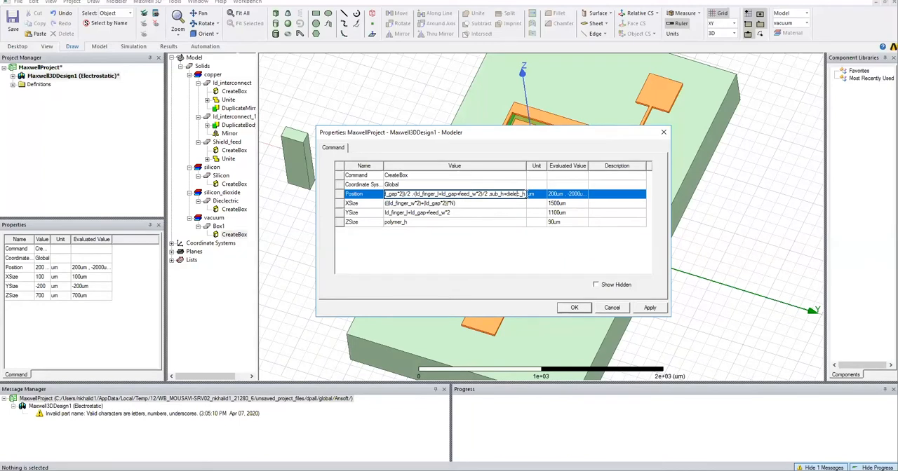
key("Left")
type("cap_h+")
key("Return")
key("Return")
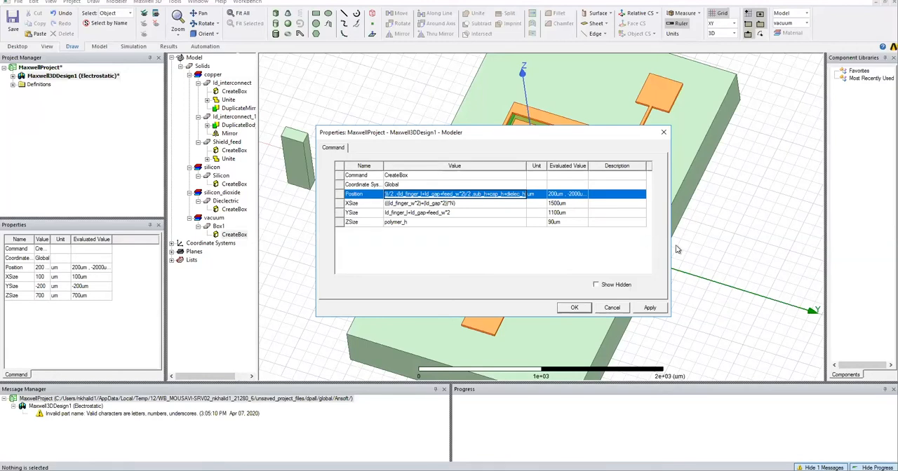
Add the *N factor to the X coordinate expression of the box's position and apply the box settings.
key("Home")
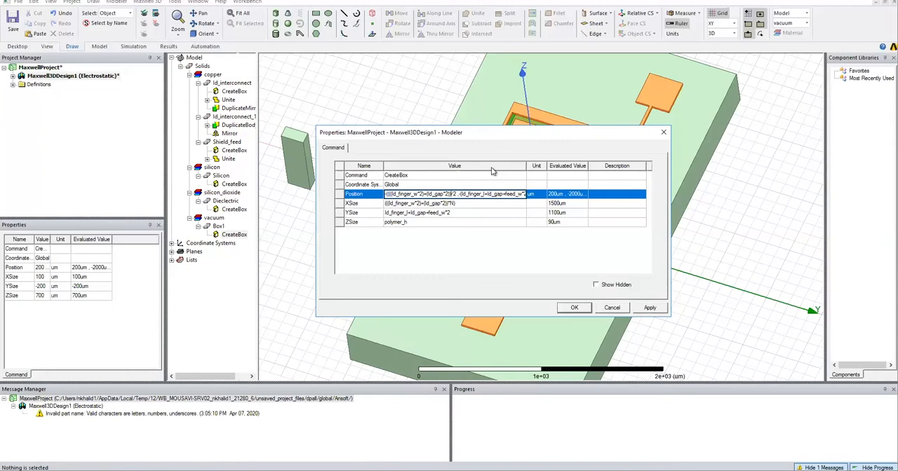
type("*N")
key("Escape")
type(")/2 ,sub_h+cap_h+dielec_h")
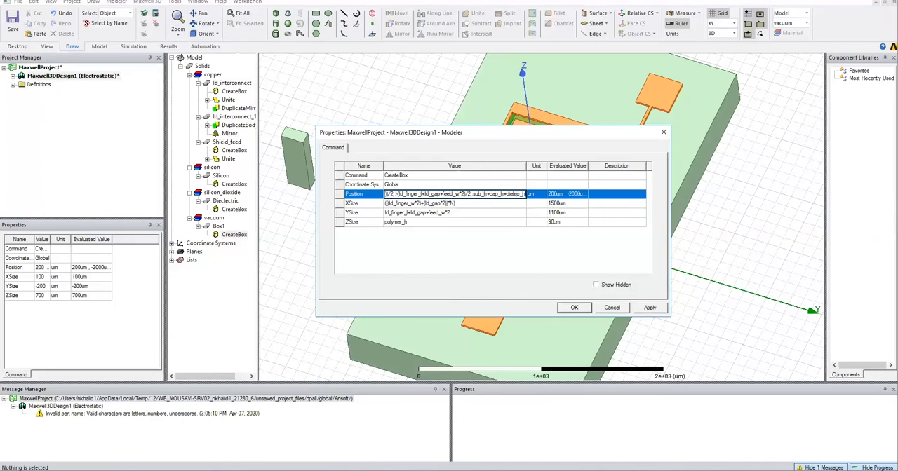
key("Tab")
left_click(574, 308)
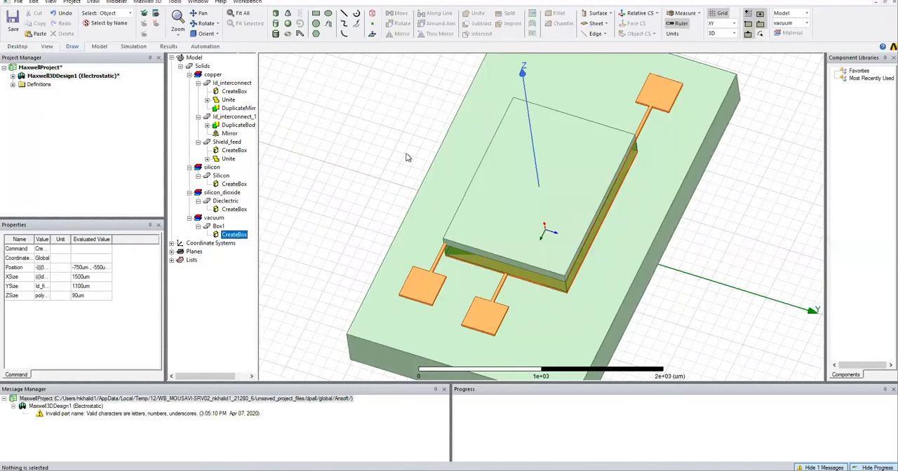
Rename the new box as Polymer.
double_click(218, 226)
left_click(388, 175)
type("P")
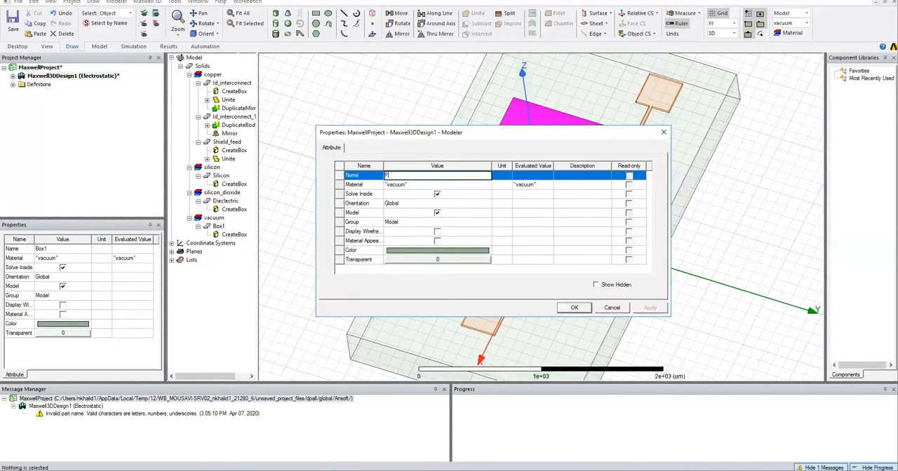
type("olymer")
Add a new material based on polyamide for the box, naming it polyamide_variable.
left_click(399, 184)
left_click(390, 196)
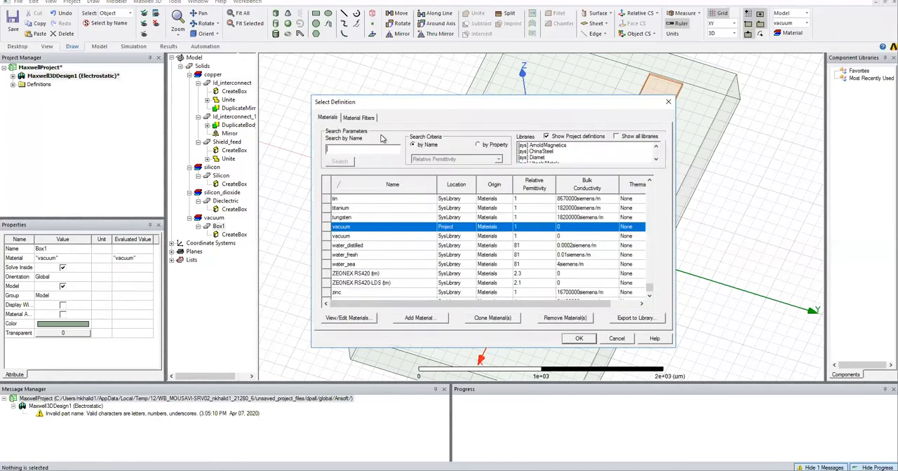
type("pol")
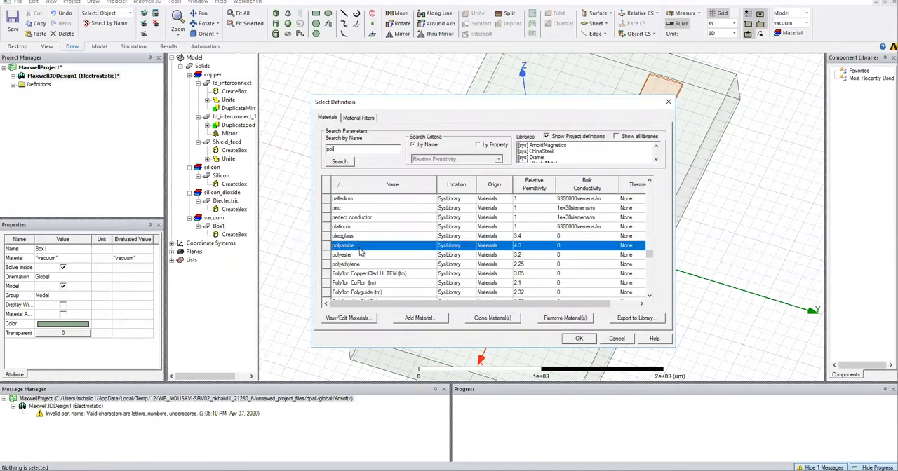
left_click(419, 318)
key("BackSpace")
type("_variable")
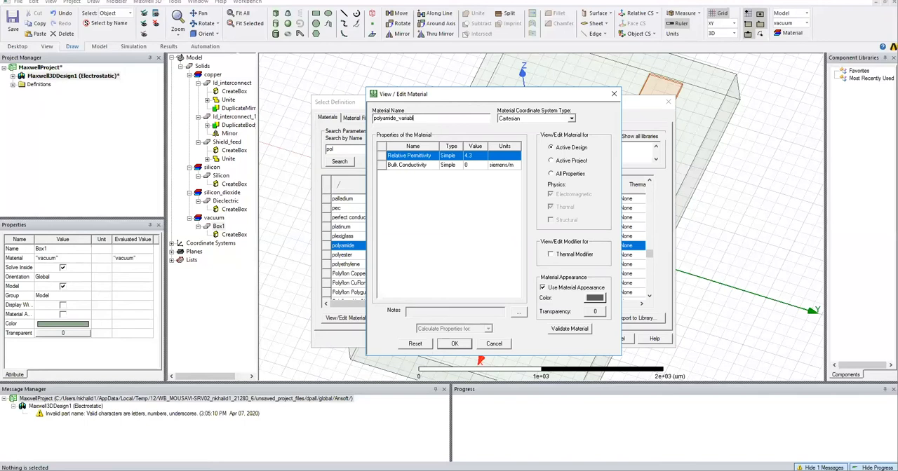
Set the new material's relative permittivity to a new project variable named $er_variable.
left_click(471, 157)
type("$")
type("er_variable")
key("Return")
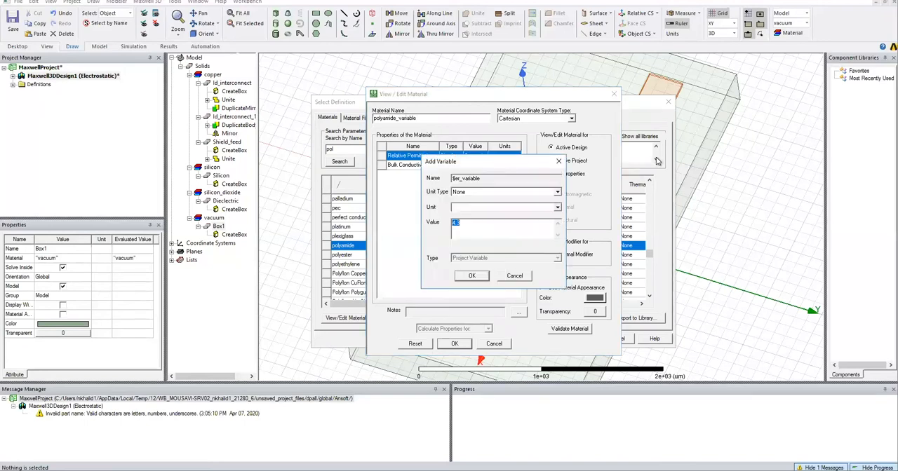
Define $er_variable as 0.0065*$RH+3.3 and assign the polyamide_variable material to the Polymer box.
key("Return")
left_click(519, 401)
type("0.0065*$RH")
key("Return")
left_click(477, 223)
type("+3.3")
left_click(480, 279)
left_click(480, 279)
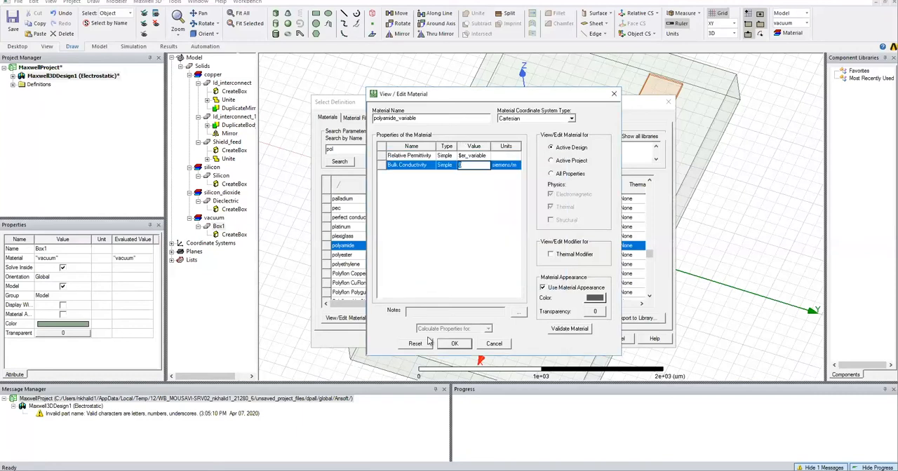
left_click(460, 344)
left_click(575, 338)
Give the Polymer box a light cyan colour and a transparency of 0.82.
left_click(406, 250)
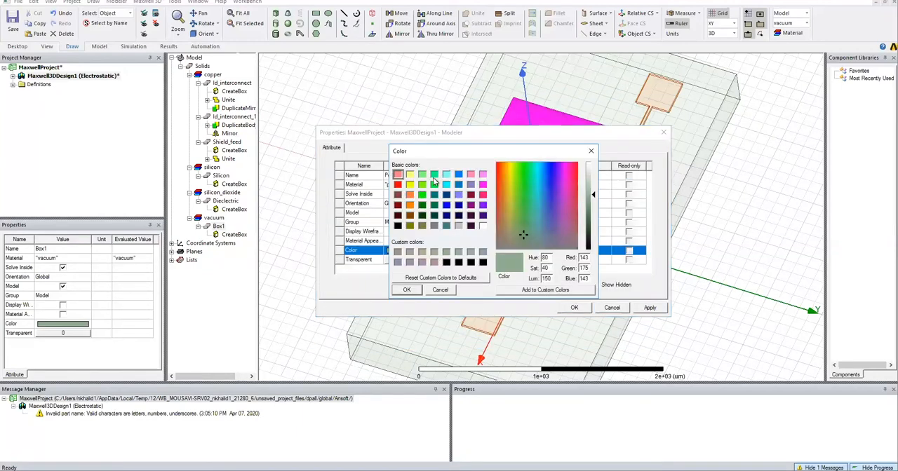
left_click(447, 174)
left_click(437, 259)
left_click_drag(476, 228, 505, 229)
left_click(480, 251)
left_click(574, 307)
left_click(711, 277)
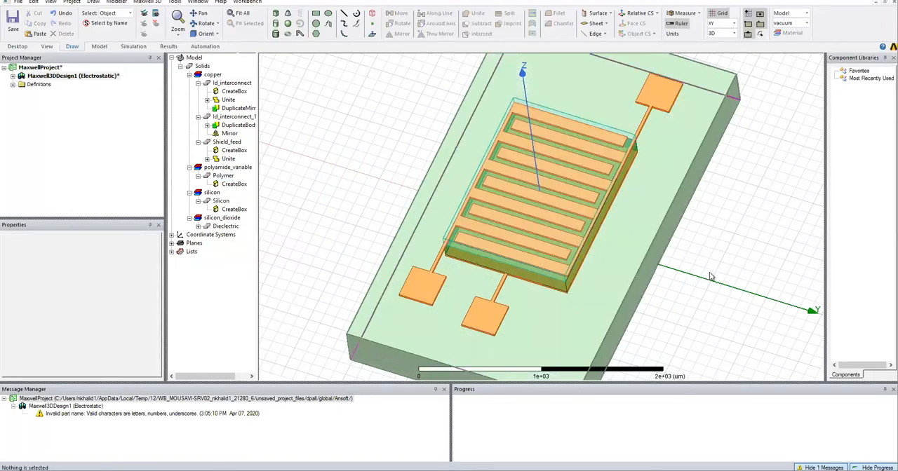
Subtract both Id_interconnect electrodes from the Polymer box, keeping clones of the tool objects.
middle_click_drag(712, 276, 700, 223)
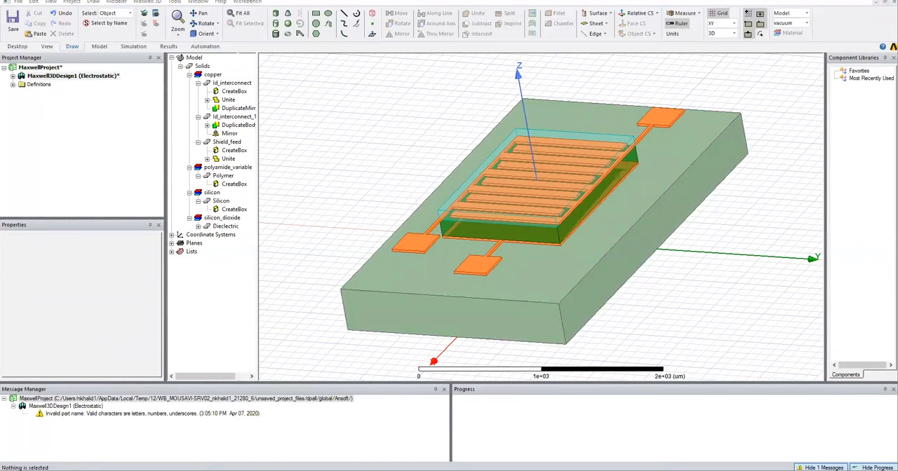
left_click(224, 176)
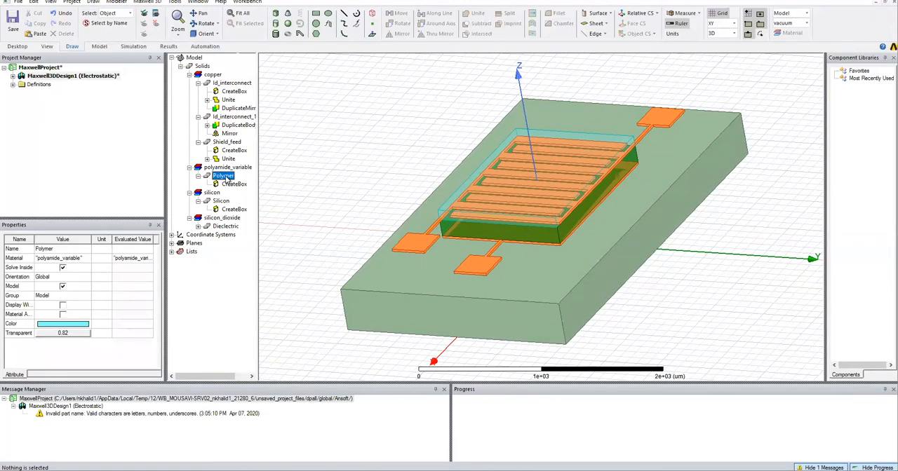
left_click(224, 84, "ctrl")
left_click(233, 117, "ctrl")
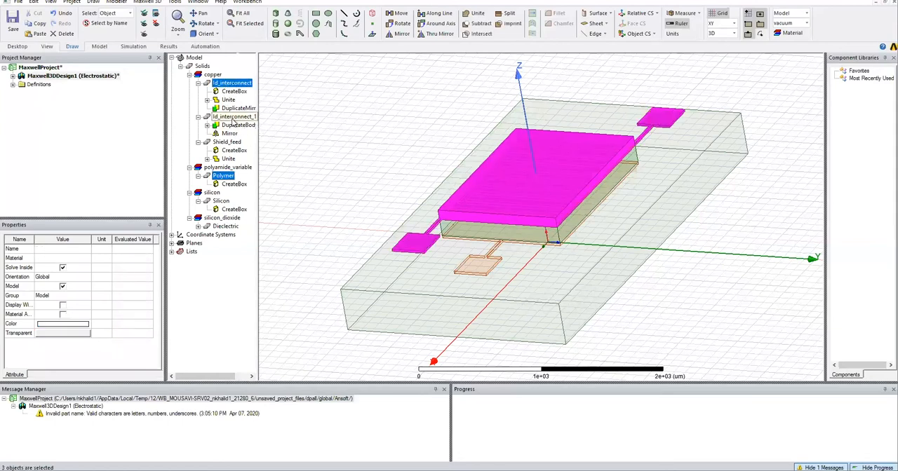
left_click(478, 23)
left_click(395, 263)
left_click(422, 275)
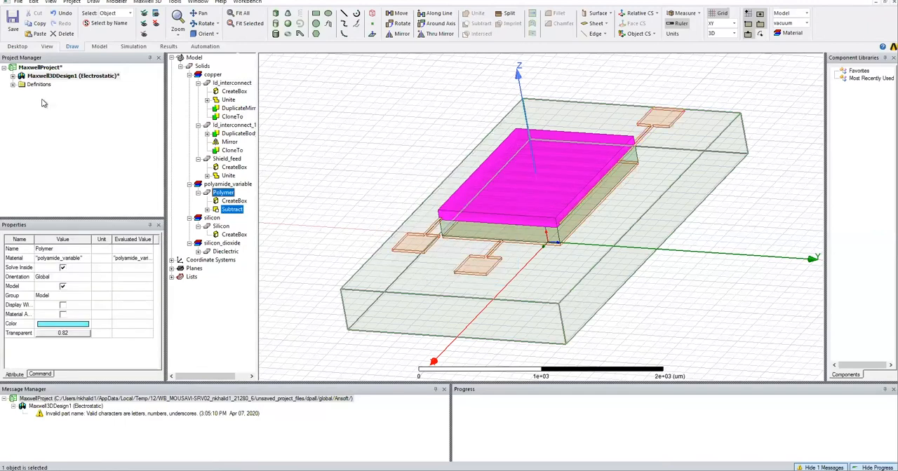
left_click(356, 134)
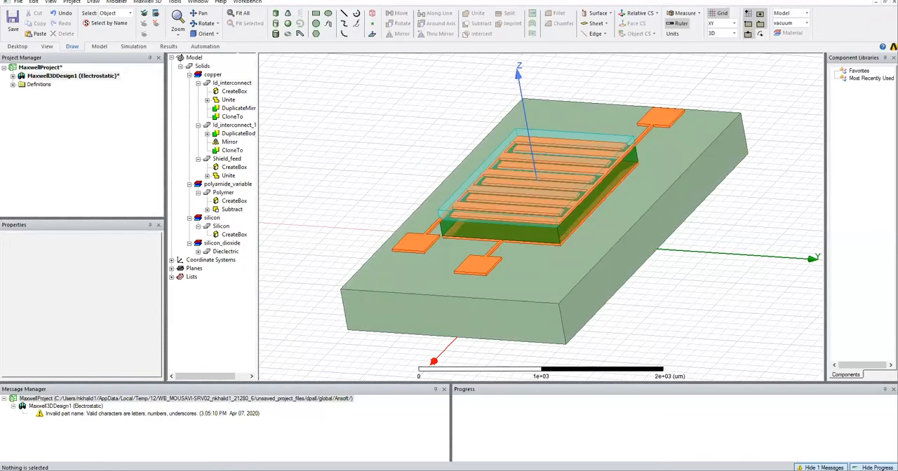
Set the design variable cap_l to the Polymer box's XSize expression, (((Id_finger_w*2)+(Id_gap*2))*N).
double_click(232, 201)
left_click(323, 143)
left_click(323, 143)
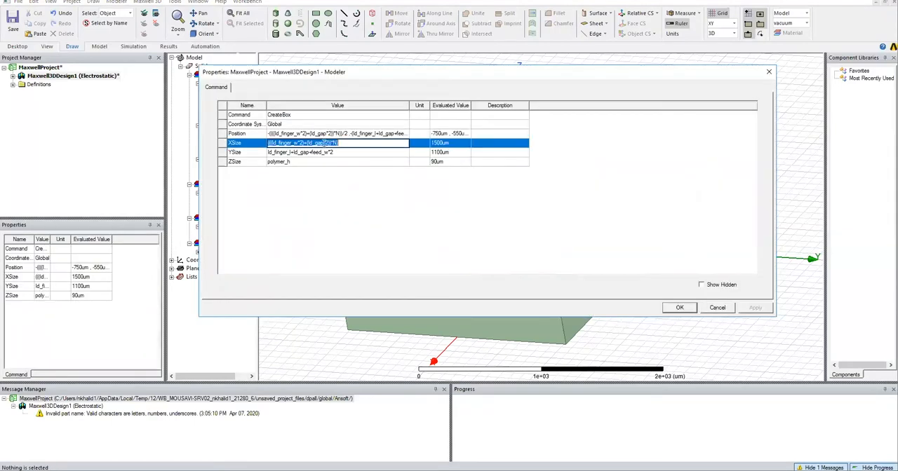
right_click(322, 142)
left_click(342, 172)
left_click(717, 307)
left_click(148, 1)
left_click(165, 258)
left_click(301, 157)
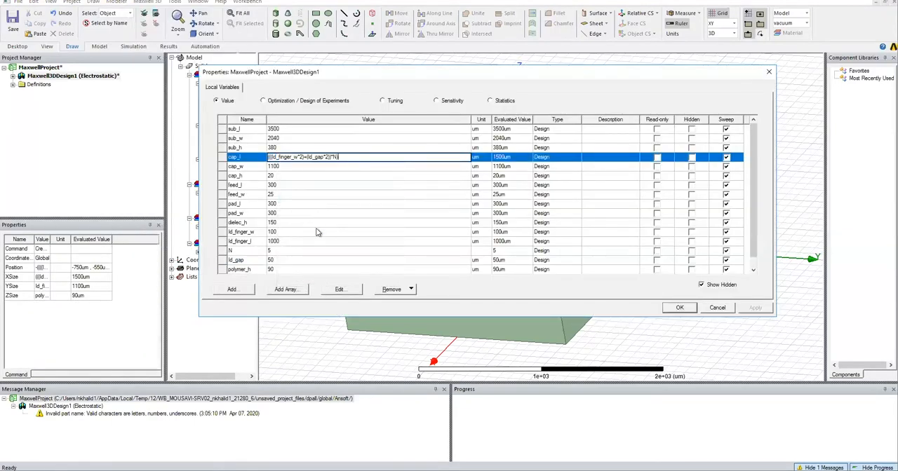
left_click(296, 166)
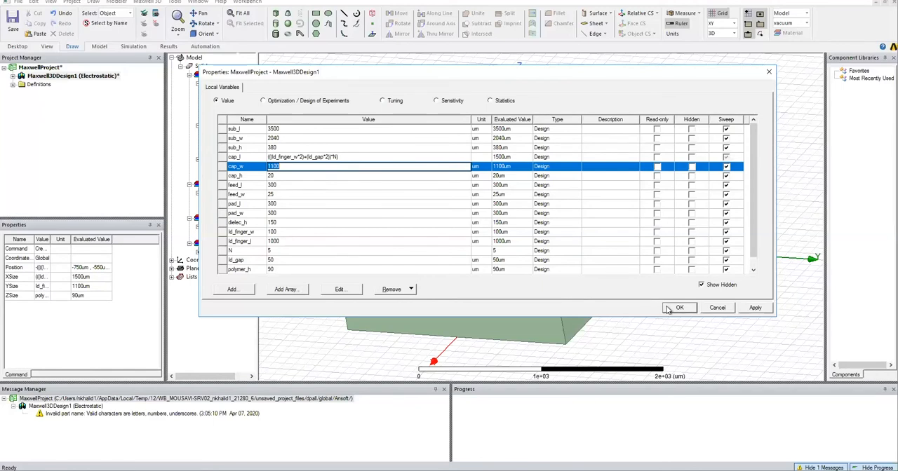
key("Return")
Set the design variable cap_w to the Polymer box's YSize expression, Id_finger_l+Id_gap+feed_w*2.
double_click(231, 203)
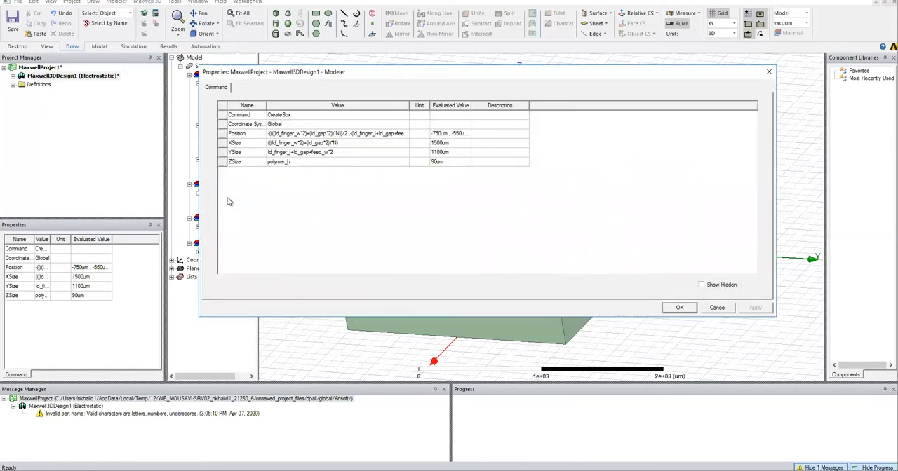
left_click(339, 153)
key("ctrl+c")
right_click(326, 153)
left_click(344, 184)
key("Return")
left_click(148, 2)
left_click(168, 263)
left_click(288, 167)
right_click(276, 167)
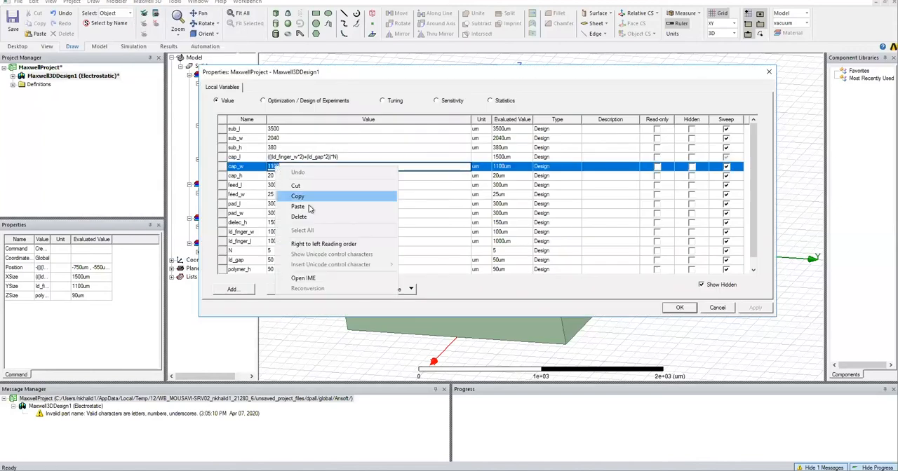
left_click(308, 207)
Set the design variable sub_w to cap_w+(470um*2).
left_click(286, 139)
left_click(237, 167)
right_click(237, 167)
left_click(256, 198)
left_click(275, 139)
right_click(273, 139)
left_click(302, 179)
type("+()")
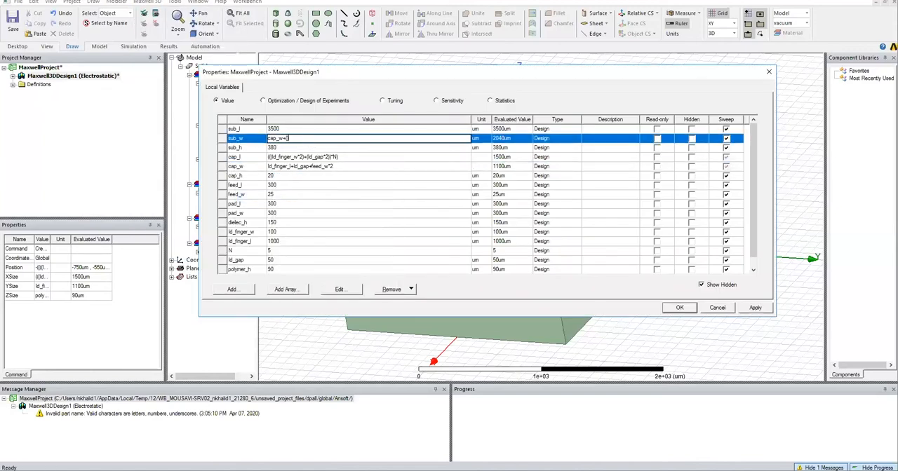
type("470um*2")
Set the design variable sub_l to cap_l+feed_l*2.
left_click(289, 130)
left_click(236, 157)
key("ctrl+c")
right_click(235, 155)
left_click(256, 185)
left_click(273, 129)
right_click(272, 128)
left_click(300, 169)
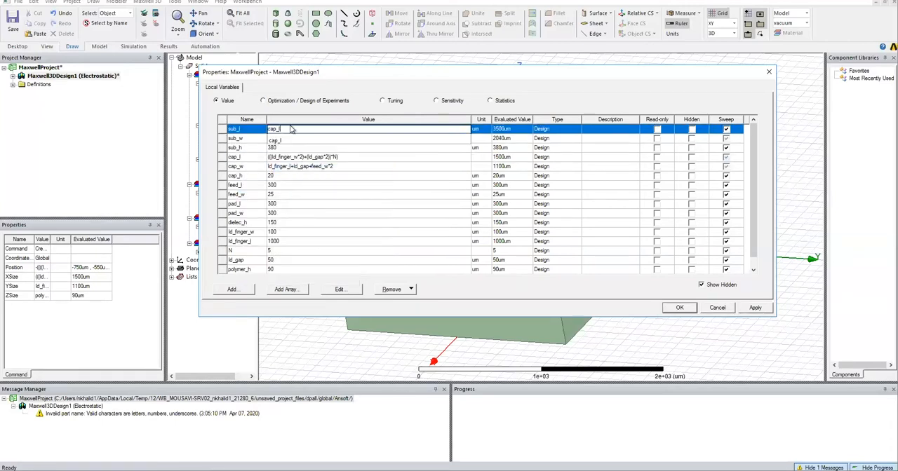
left_click(236, 185)
right_click(237, 184)
left_click(268, 214)
left_click(285, 130)
left_click(284, 130)
type("+")
type("feed_l")
type("*2")
Parenthesise the feed_l*2 term in sub_l, add a doubled pad_l term, and apply the design variable changes.
left_click(248, 205)
left_click(302, 130)
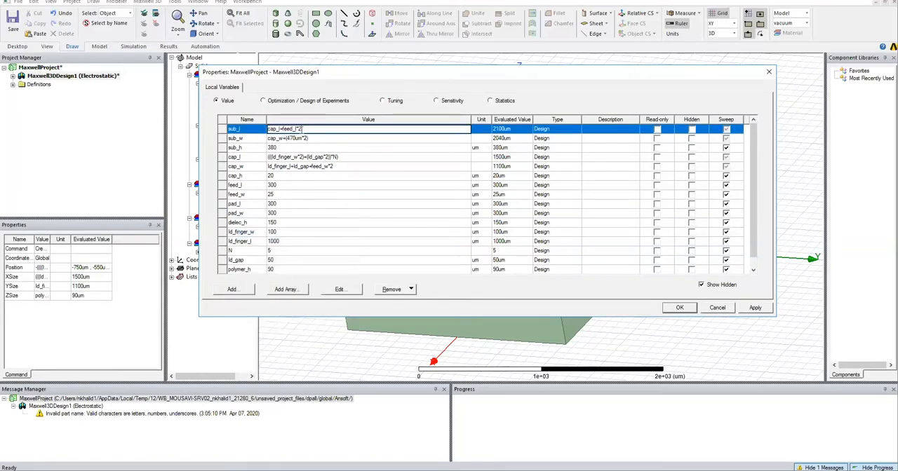
key("Left")
key("Left")
key("Left")
type("(")
left_click(315, 129)
type("+")
right_click(309, 129)
left_click(344, 171)
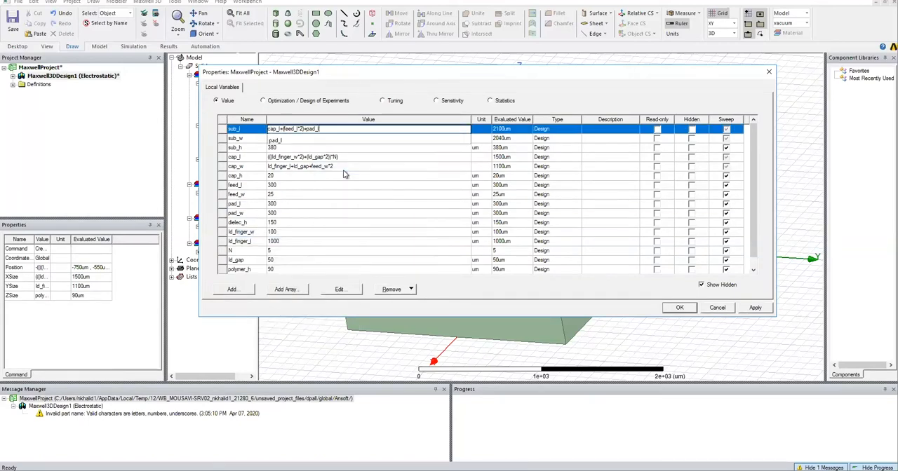
type("*2)+(")
key("End")
type("+")
key("Return")
left_click(679, 307)
left_click(323, 152)
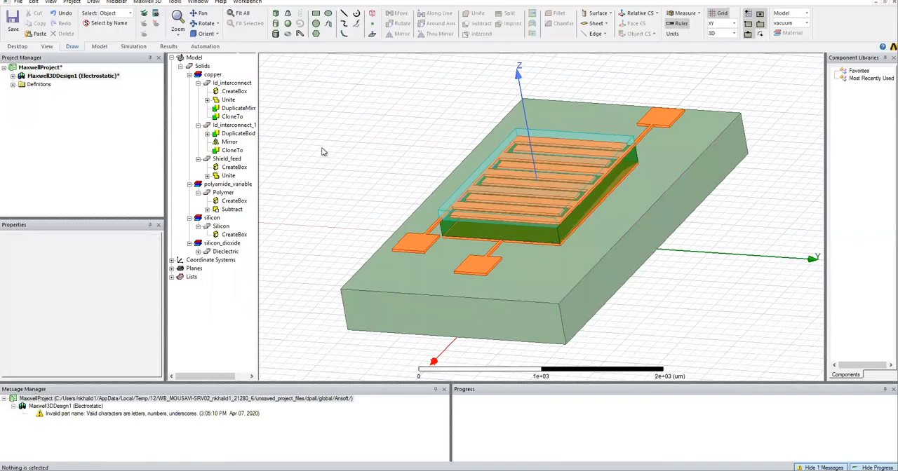
left_click(73, 76)
left_click(324, 152)
double_click(43, 111)
left_click(531, 311)
Draw a new box about 200 x 200 x 500 um beside the substrate.
left_click(275, 15)
left_click(310, 133)
left_click(317, 150)
left_click(303, 102)
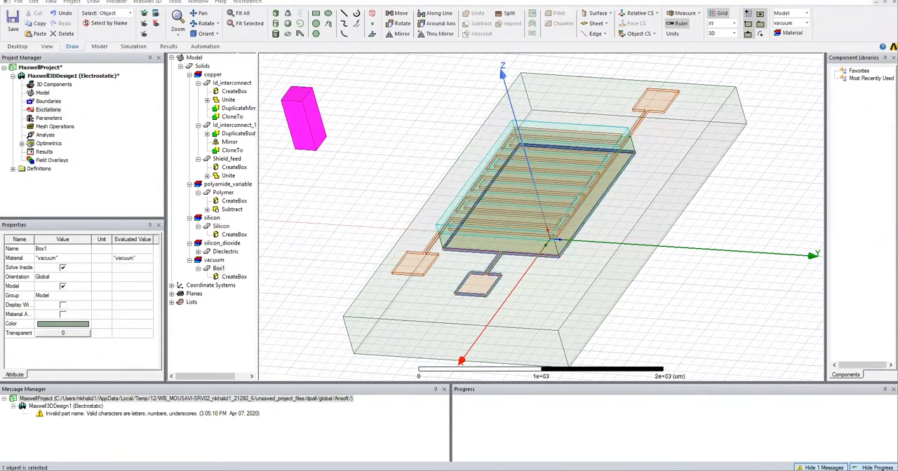
Set the new box's XSize to -feed_l-Id_gap, YSize to feed_w and ZSize to cap_h.
double_click(234, 279)
left_click(279, 143)
type("feed_l-ld")
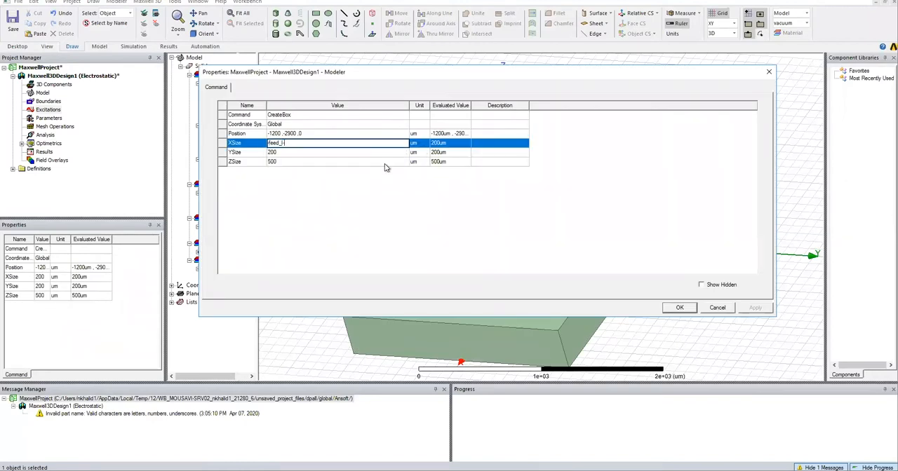
left_click(278, 169)
key("Tab")
type("f")
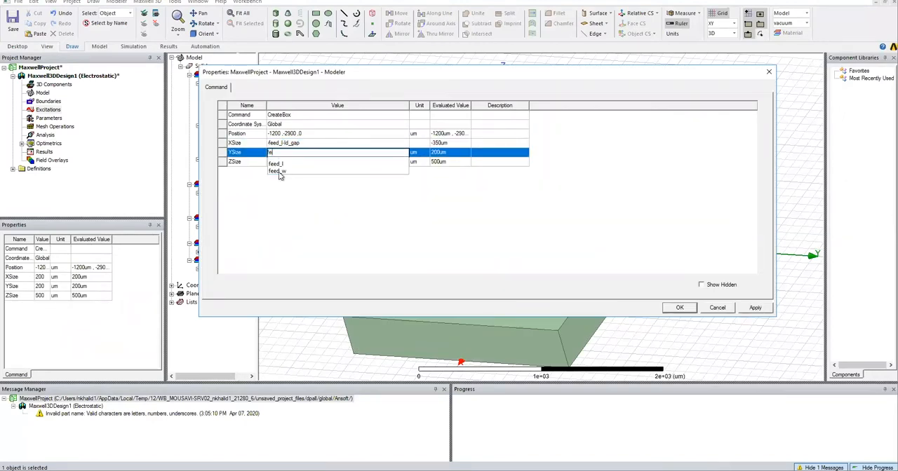
left_click(279, 172)
key("Tab")
type("c")
left_click(283, 172)
Enter the new box's position parametrically using cap_l/2 and feed_w/3 terms, and apply the box settings.
left_click(282, 134)
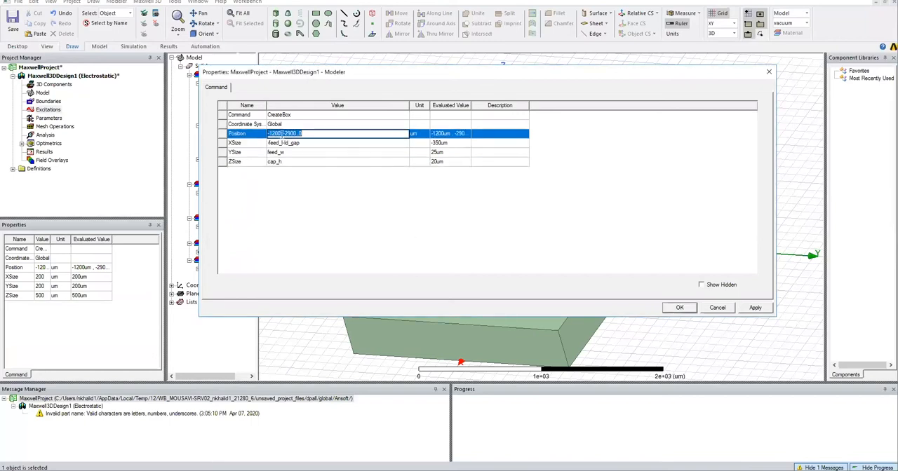
left_click(282, 133)
key("BackSpace")
key("BackSpace")
key("BackSpace")
key("BackSpace")
key("BackSpace")
type("(cap_l/2)")
key("BackSpace")
key("BackSpace")
key("BackSpace")
key("BackSpace")
key("BackSpace")
type("feed_w/3")
key("Return")
left_click(679, 307)
Name the new feed box Shield_feed1, assign it copper and give it an orange colour.
double_click(233, 276)
left_click(767, 72)
double_click(219, 269)
left_click_drag(282, 115, 219, 100)
key("BackSpace")
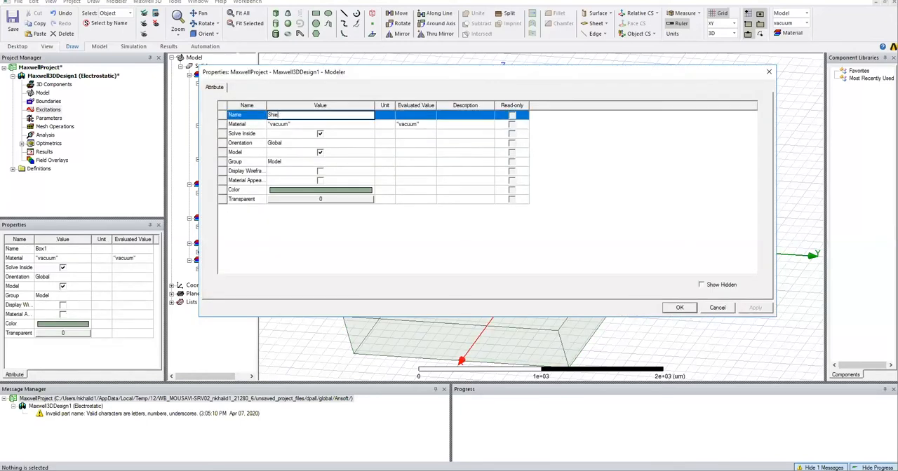
type("Shield_feed1")
left_click(371, 123)
left_click(309, 136)
left_click(312, 190)
left_click(404, 163)
left_click(401, 258)
left_click(674, 309)
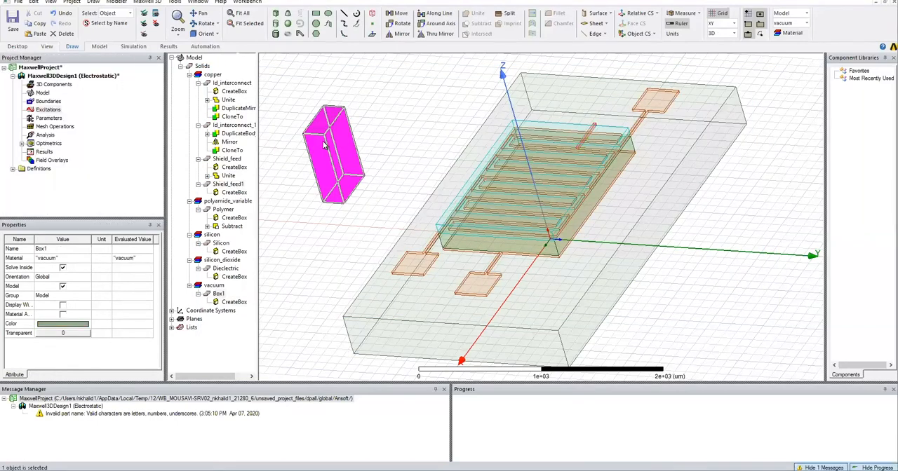
Set the next new box's XSize to -pad_l, YSize to pad_w and ZSize to cap_h.
double_click(234, 192)
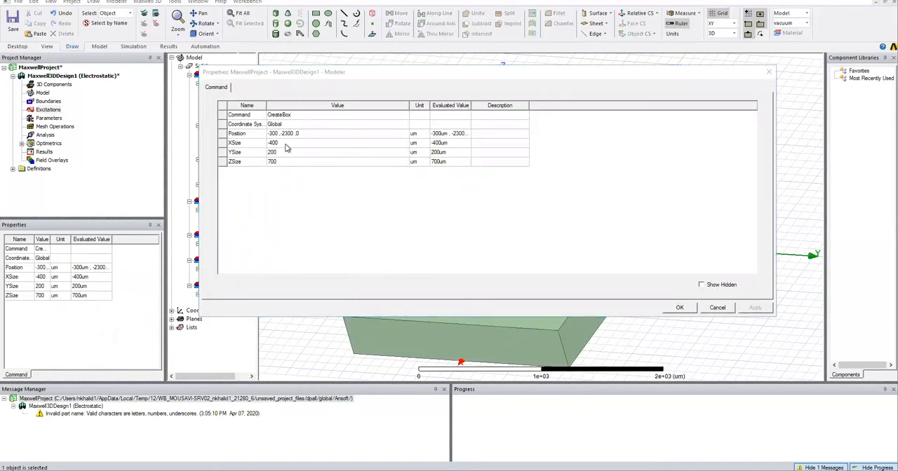
left_click(280, 143)
type("-pad_l")
key("Return")
type("pad_w")
key("Return")
type("cap_h")
key("Return")
Position the pad box parametrically using cap_l/2, feed_l and Id_gap in X, pad_w/2 in Y and sub_h in Z.
left_click(341, 133)
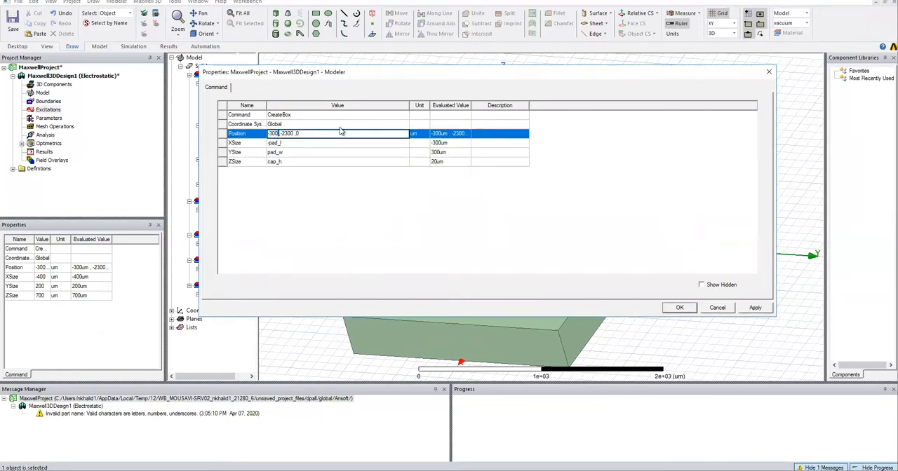
type("(")
key("BackSpace")
type("(")
key("BackSpace")
type("cap_l/2)+feed_l+ld_gap)")
left_click_drag(331, 132, 341, 134)
type("pad_w/2")
key("BackSpace")
type("sub_h")
key("Tab")
left_click(674, 307)
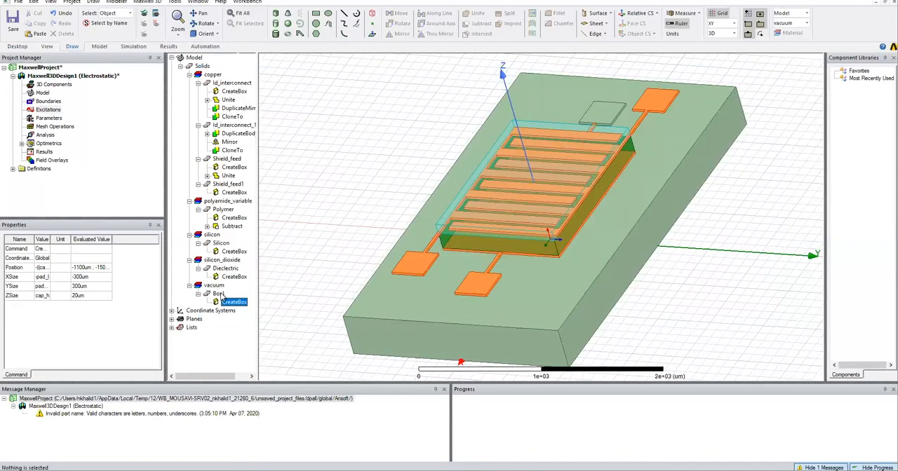
Name the pad box Shield_pad1, assign it copper and give it an orange colour.
type("Shield_pad1")
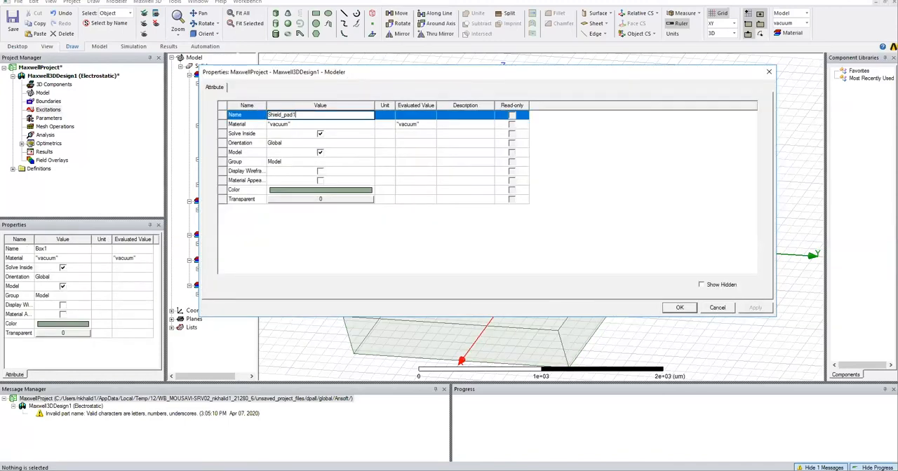
left_click(294, 125)
left_click(297, 125)
left_click(298, 161)
left_click(337, 190)
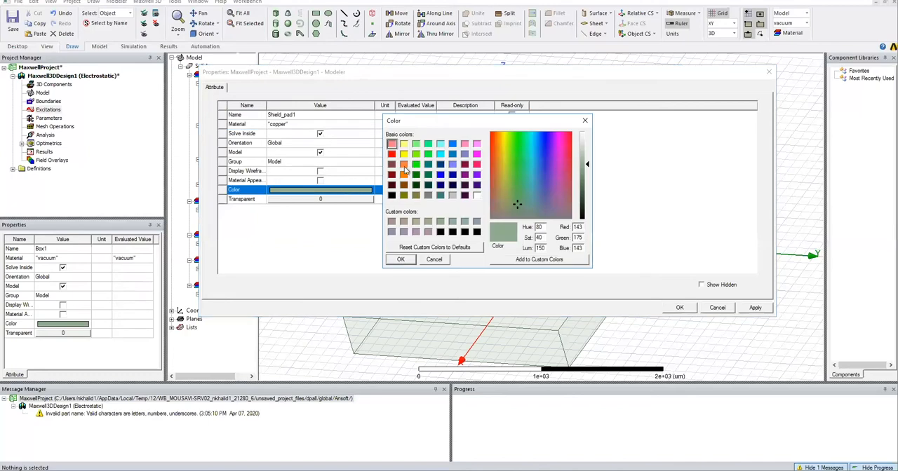
left_click(404, 165)
left_click(401, 260)
left_click(679, 308)
Unite Shield_feed1 and Shield_pad1 into one object.
left_click(237, 185)
left_click(237, 203, "ctrl")
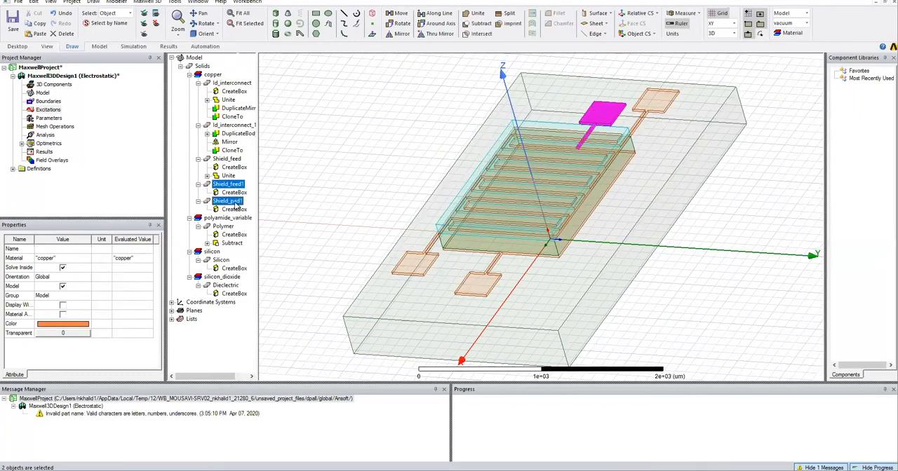
left_click(477, 13)
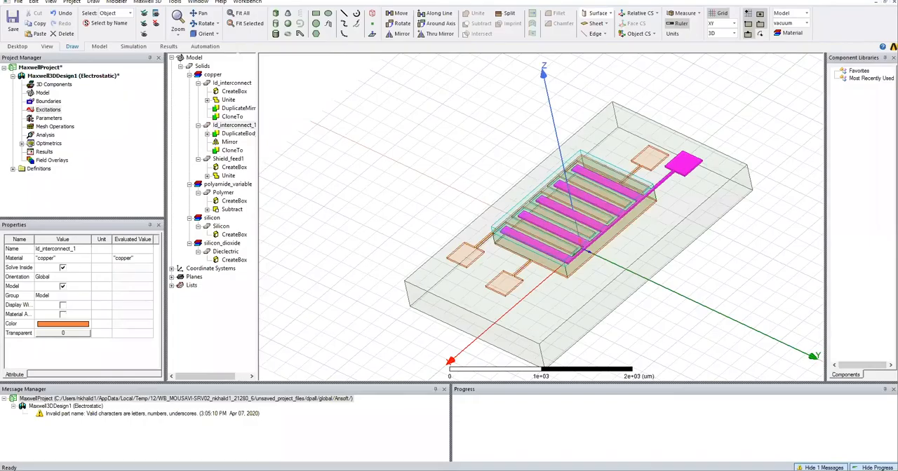
Assign a voltage excitation named Voltage to the Id_interconnect_1 electrode, choosing its value and unit.
right_click(682, 167)
mouse_move(737, 316)
left_click(805, 316)
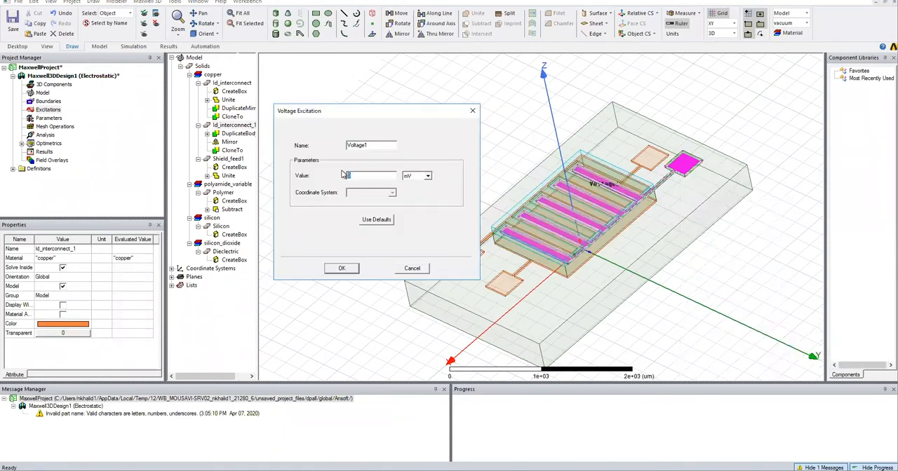
left_click(427, 176)
left_click(414, 197)
left_click(337, 271)
Assign a voltage excitation named GND to the Id_interconnect electrode and the shield conductor together.
left_click(472, 263)
left_click(516, 283, "ctrl")
right_click(517, 283)
mouse_move(552, 216)
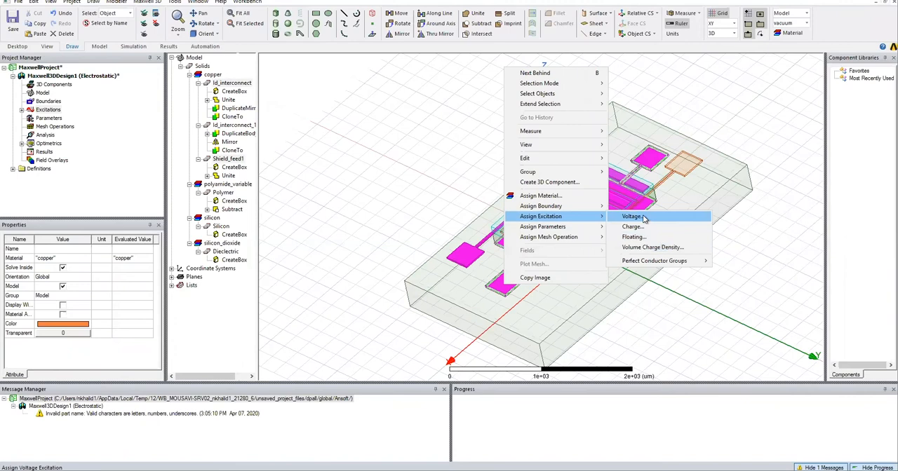
left_click(643, 216)
left_click_drag(370, 145, 345, 150)
key("BackSpace")
left_click(351, 268)
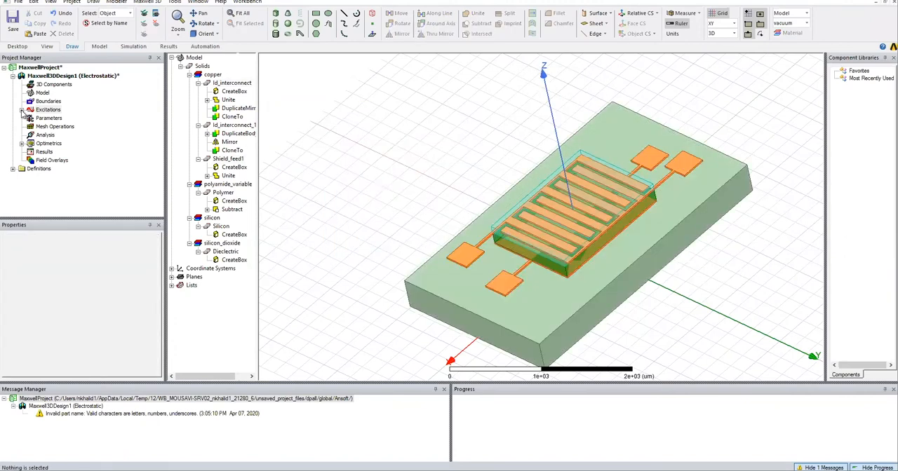
Add a matrix parameter named Capacitance that includes the GND and Voltage sources.
left_click(22, 109)
right_click(48, 135)
mouse_move(80, 138)
left_click(144, 138)
type("Capacitance")
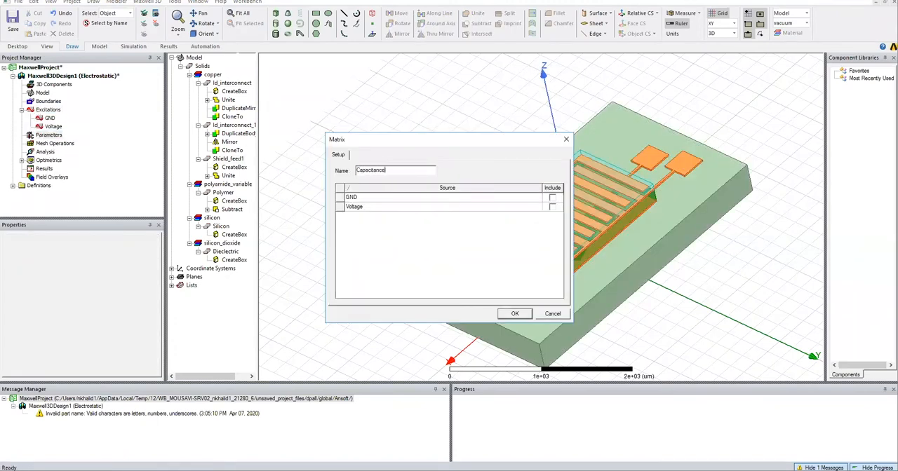
key("Return")
Add a solve setup with a maximum of 15 adaptive passes and the matrix solved after the last pass.
right_click(45, 152)
left_click(88, 171)
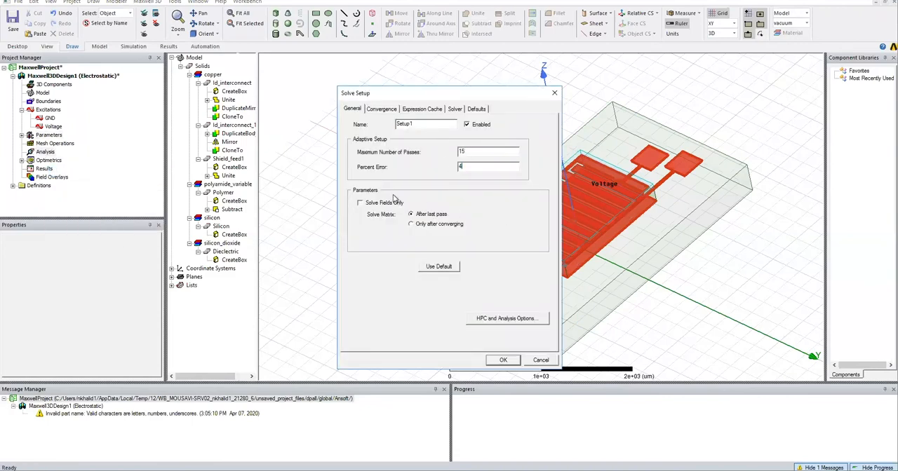
left_click(502, 359)
Add a parametric setup that sweeps the $RH variable with a step of 20.
right_click(46, 161)
mouse_move(78, 179)
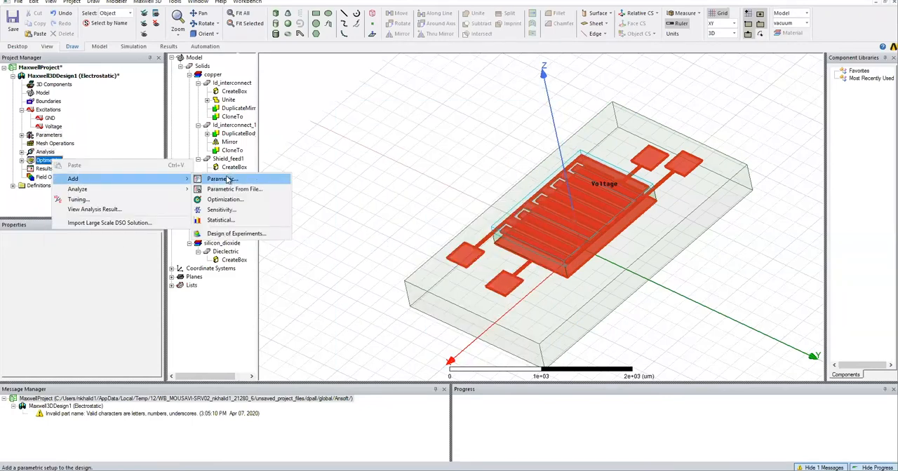
left_click(225, 178)
type("00")
left_click(373, 296)
type("20")
left_click(453, 213)
left_click(485, 292)
Configure the local analysis to use 24 tasks and 24 cores on localhost, and accept the sweep setup.
left_click(371, 338)
left_click(447, 212)
left_click(530, 365)
left_click(440, 223)
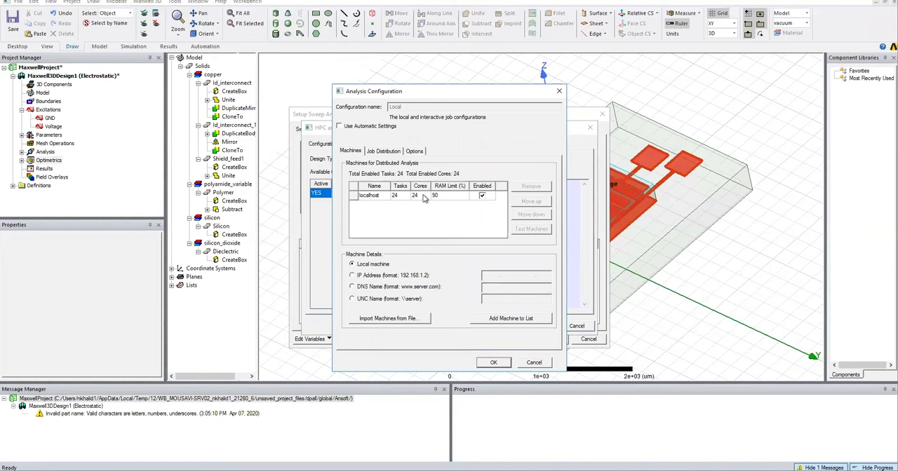
left_click(491, 362)
left_click(538, 324)
left_click(550, 338)
Create a rectangular plot of C(Voltage,Voltage) from the Capacitance matrix against $RH, using the Setup1 LastAdaptive solution.
right_click(41, 169)
left_click(210, 188)
left_click_drag(383, 245, 438, 108)
left_click(273, 141)
left_click(235, 160)
left_click(378, 214)
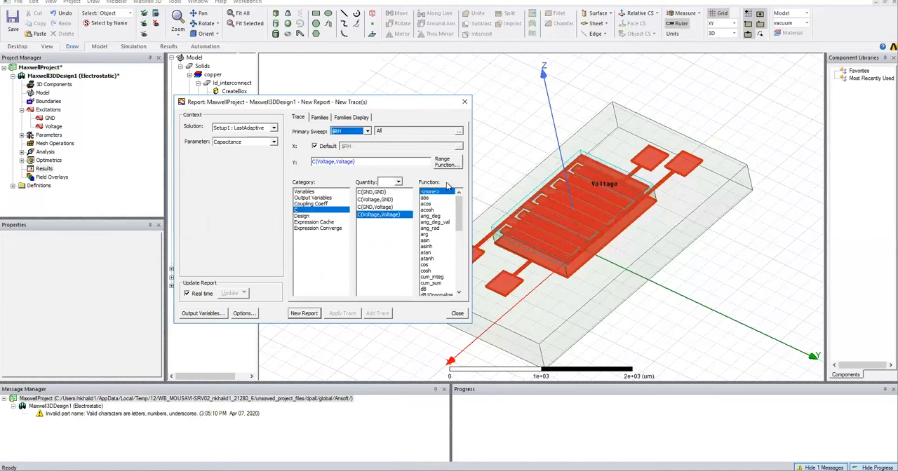
left_click(303, 313)
left_click(457, 313)
Rename the new plot as "Variation of C with Rh".
left_click(59, 178)
left_click(60, 181)
type("Variation of C with Rh")
key("Return")
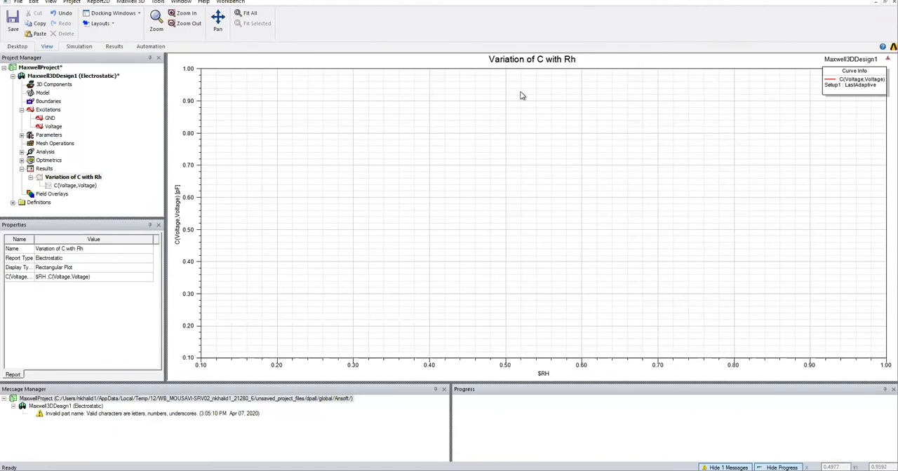
Run a validation check on the design, start analysis of all its setups and expand the project messages.
left_click(131, 1)
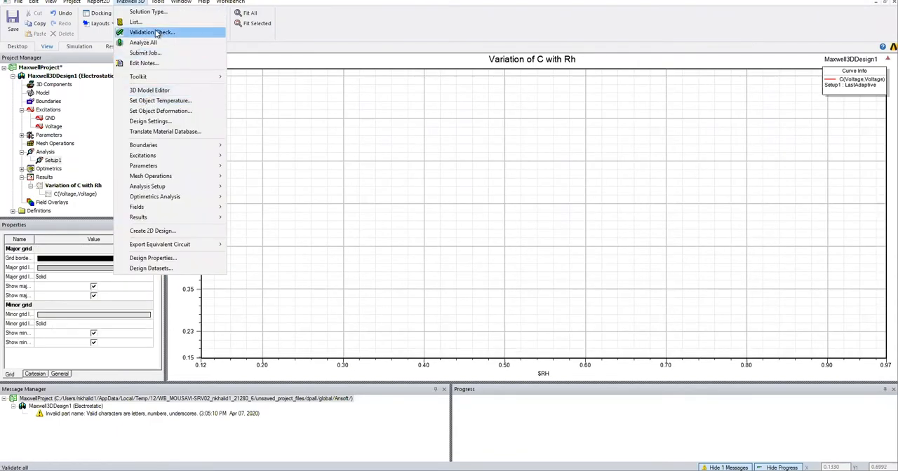
left_click(155, 32)
left_click(423, 273)
left_click(131, 1)
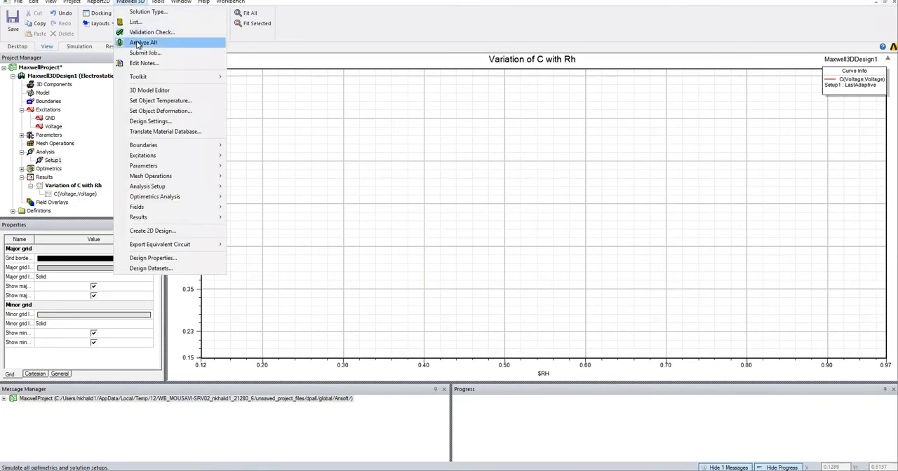
left_click(137, 43)
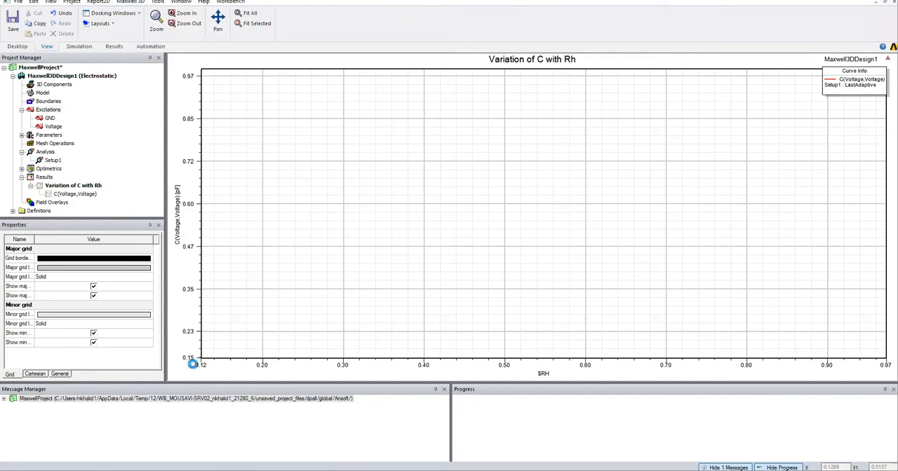
left_click(4, 399)
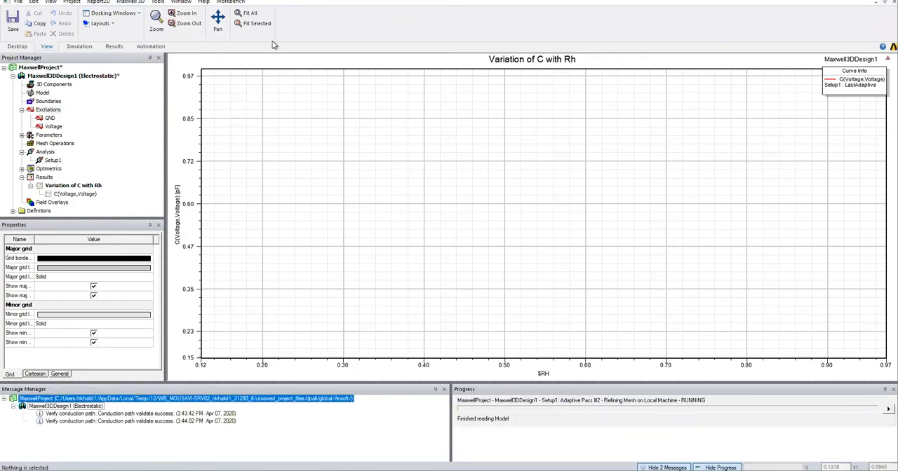
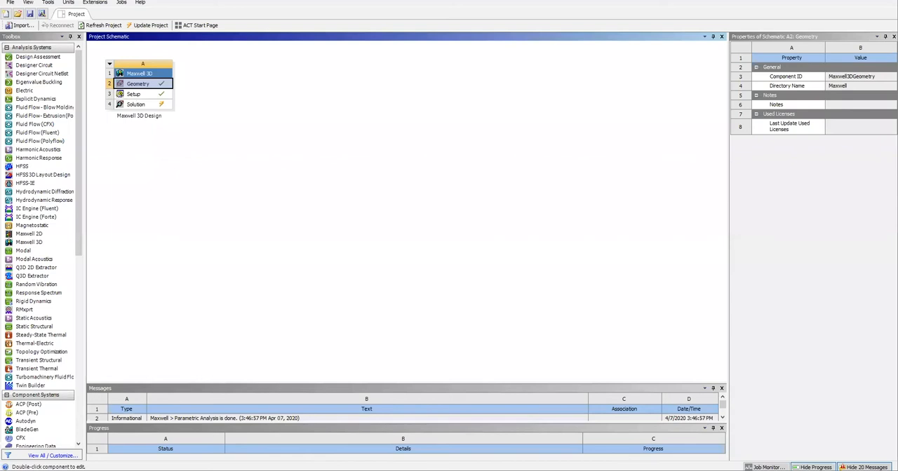
Switch to the Workbench project schematic and rename the Maxwell 3D system as "Maxwell 3D Design Original".
right_click(158, 106)
left_click(201, 186)
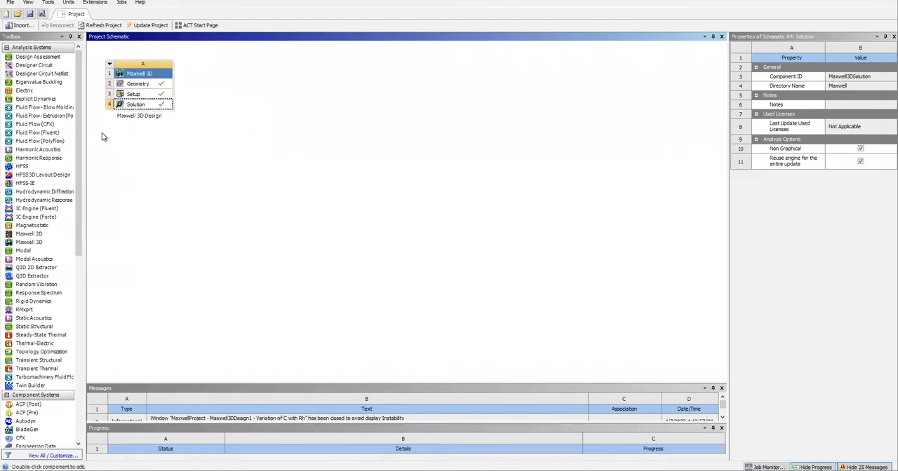
right_click(152, 72)
left_click(185, 135)
left_click(190, 118)
right_click(156, 72)
left_click(187, 134)
left_click(143, 116)
key("End")
type("Original")
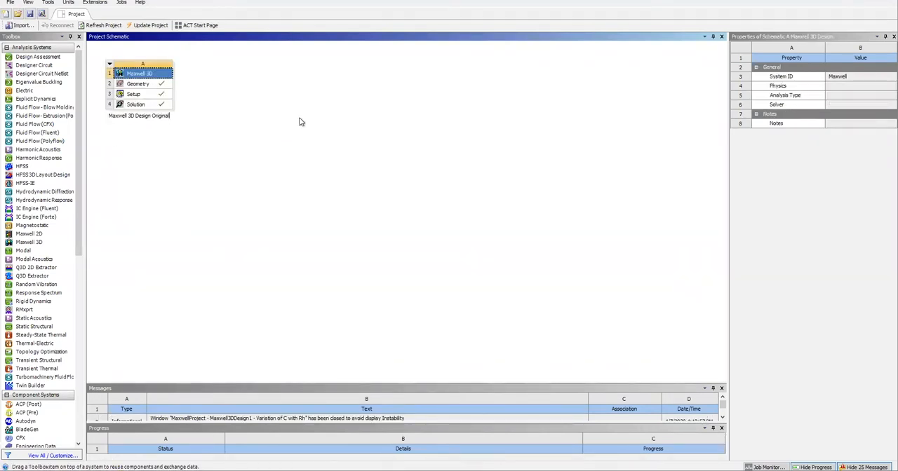
key("Return")
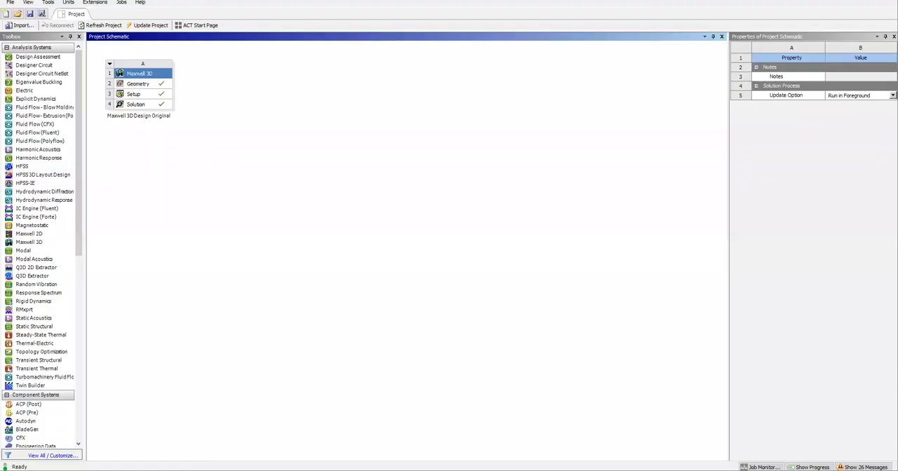
Add a Steady-State Thermal system and link the Maxwell geometry to its Engineering Data and Geometry.
double_click(41, 334)
left_click_drag(142, 85, 242, 84)
left_click_drag(138, 85, 251, 93)
Bring the Engineering Data, Geometry and Model of the Steady-State Thermal system up to date with the linked Maxwell data.
right_click(250, 83)
left_click(276, 146)
right_click(233, 95)
left_click(298, 140)
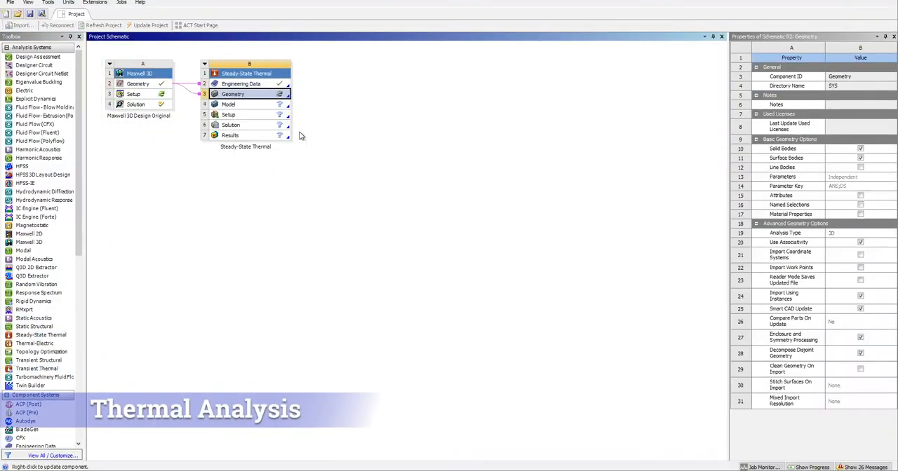
right_click(231, 104)
left_click(272, 196)
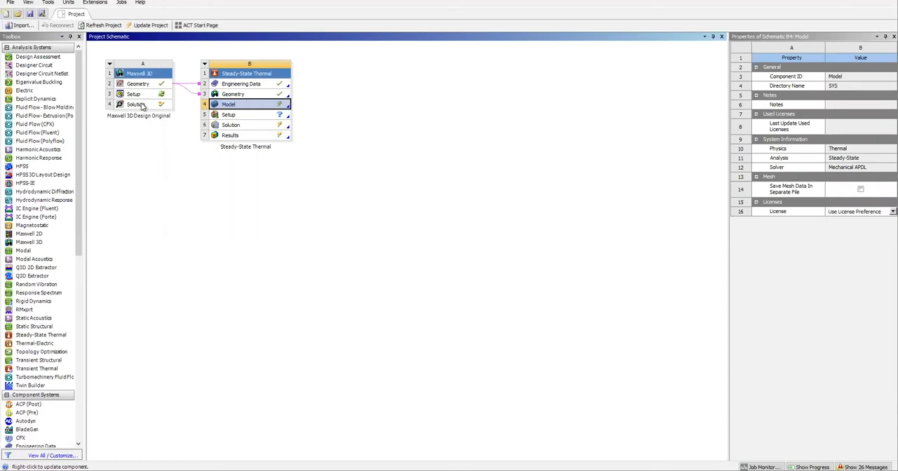
Open the thermal model in Mechanical and assign silicon to the Silicon body and silicon_dioxide to the Dielectric body.
right_click(232, 105)
left_click(246, 111)
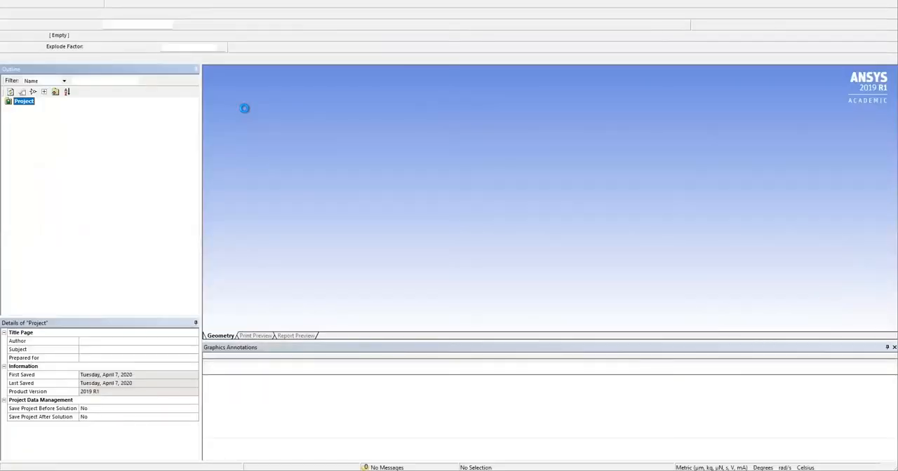
left_click(28, 116)
left_click(59, 125)
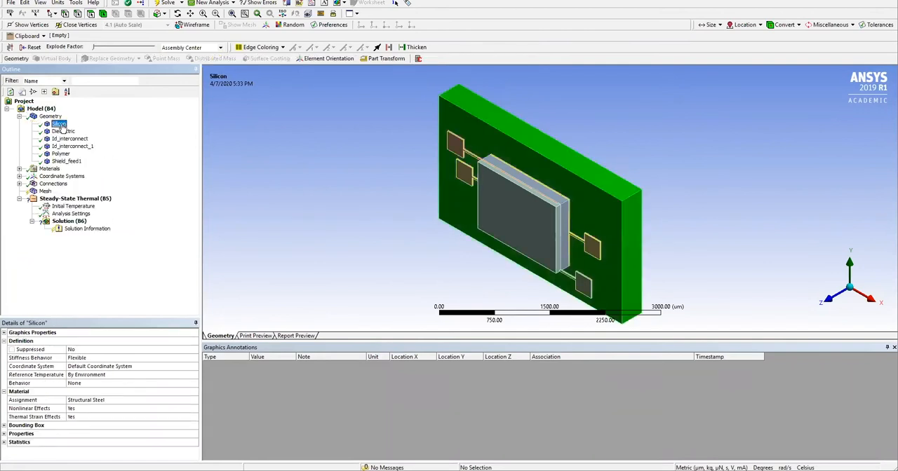
left_click(115, 401)
left_click(195, 400)
left_click(220, 456)
left_click(63, 132)
left_click(119, 400)
left_click(194, 401)
left_click(229, 465)
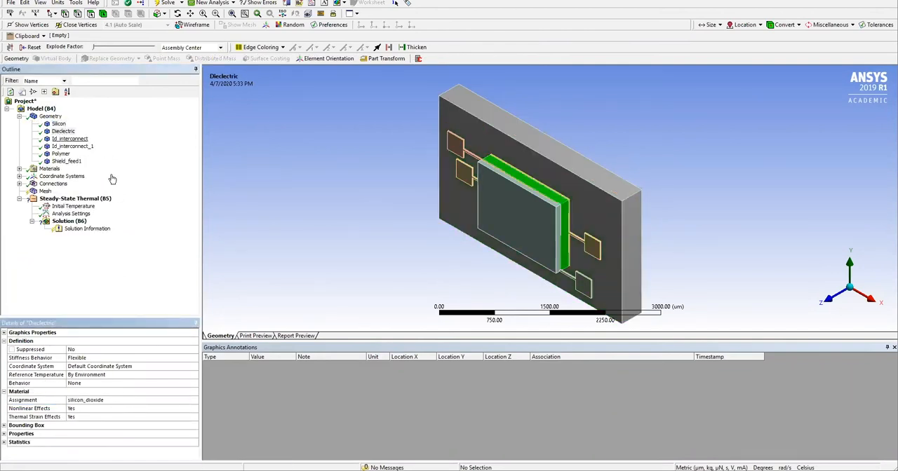
Assign copper to the Id_interconnect, Id_interconnect_1 and Shield_feed1 bodies.
left_click(70, 139)
left_click(96, 400)
left_click(194, 401)
left_click(220, 438)
left_click(73, 147)
left_click(96, 400)
left_click(194, 401)
left_click(219, 438)
left_click(67, 162)
left_click(96, 400)
left_click(194, 400)
left_click(220, 437)
Assign polyamide_variable to the Polymer body and check the properties of the polyamide_variable, silicon_dioxide and copper materials.
left_click(61, 154)
left_click(105, 401)
left_click(194, 400)
left_click(264, 446)
left_click(19, 169)
left_click(74, 192)
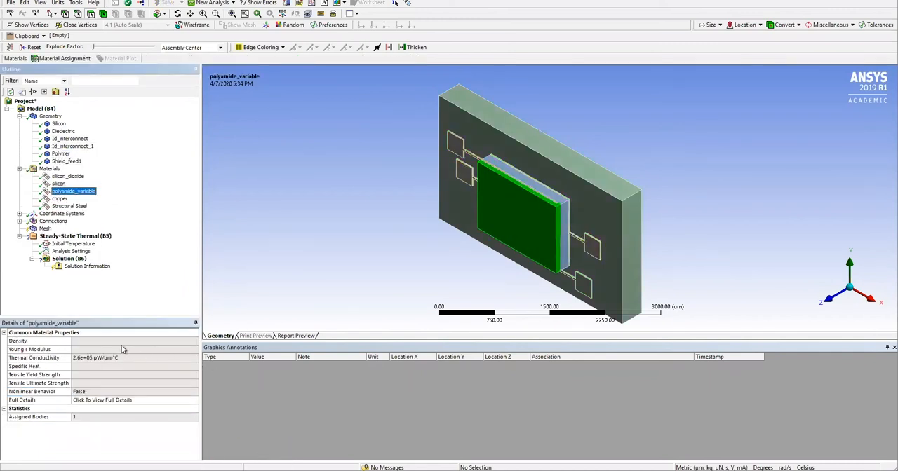
left_click(68, 176)
left_click(74, 192)
left_click(59, 199)
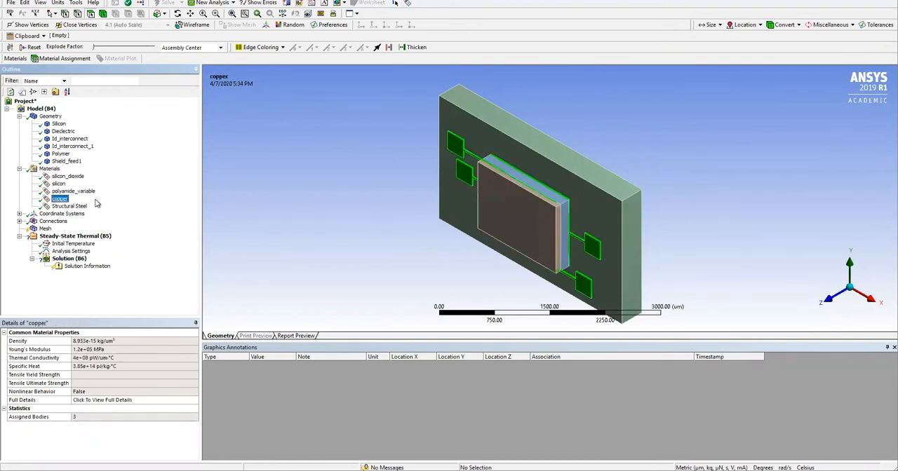
left_click(20, 169)
Set the mesh to resolution 7, the Electromagnetics physics preference and an element size of 20 µm.
left_click(45, 191)
left_click(169, 401)
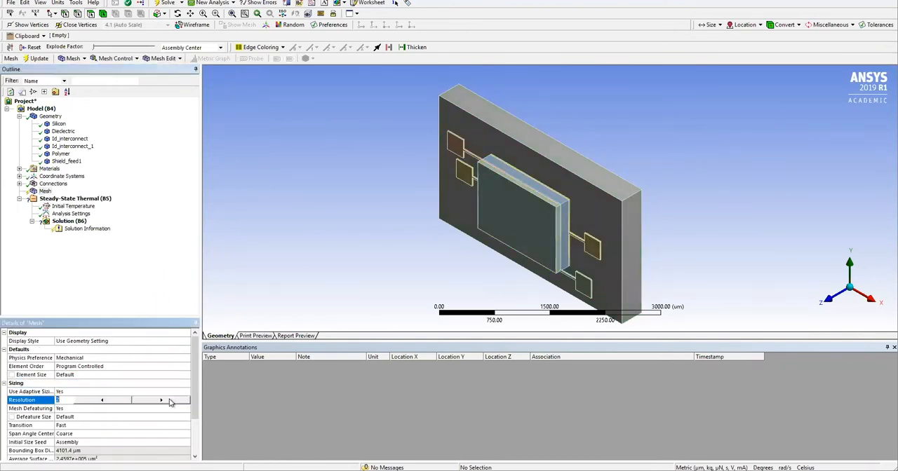
left_click(113, 359)
left_click(112, 359)
left_click(104, 378)
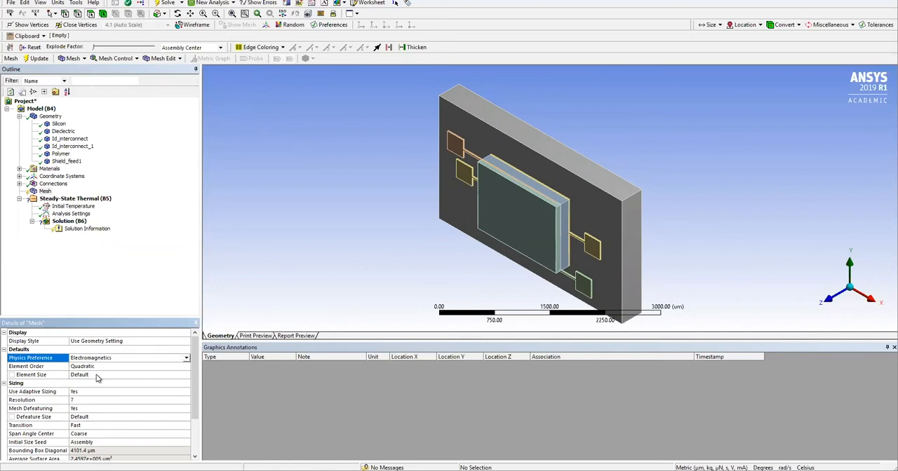
left_click(96, 376)
type("20")
key("Return")
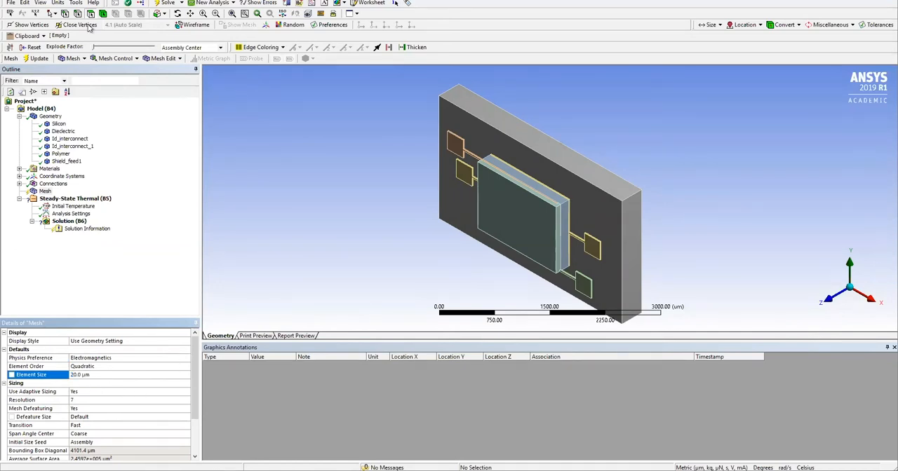
Look over the advanced solve process settings for My Computer and close them.
left_click(76, 2)
left_click(90, 32)
left_click(416, 227)
left_click(533, 90)
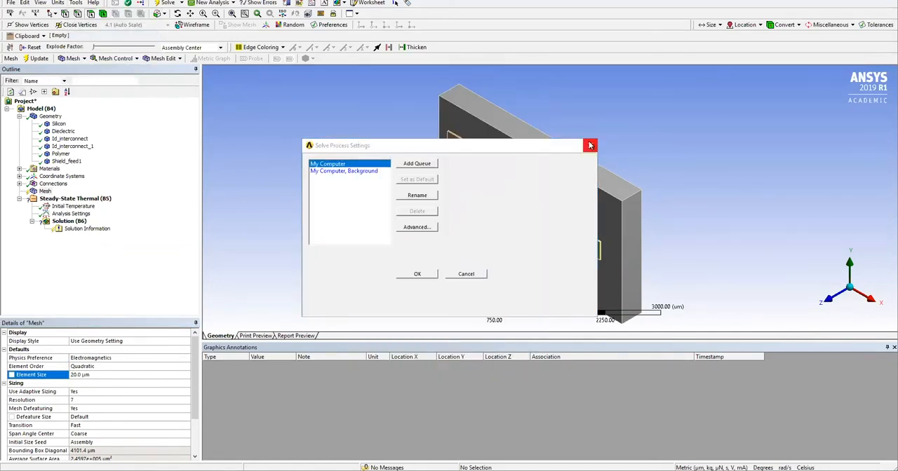
left_click(590, 145)
Insert a Temperature load in the steady-state thermal analysis, scoped to all faces of the model, with a magnitude of 400 °C.
left_click(77, 199)
right_click(82, 202)
mouse_move(162, 201)
left_click(242, 250)
left_click(349, 150)
key("ctrl+a")
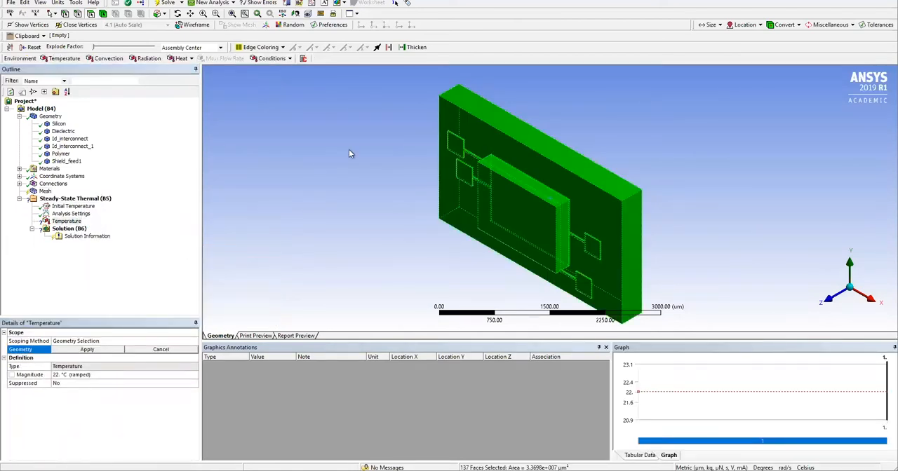
left_click(102, 350)
left_click(88, 374)
type("400")
key("Return")
Insert a Total Heat Flux result in the steady-state thermal solution.
right_click(70, 229)
mouse_move(98, 239)
mouse_move(193, 236)
left_click(296, 242)
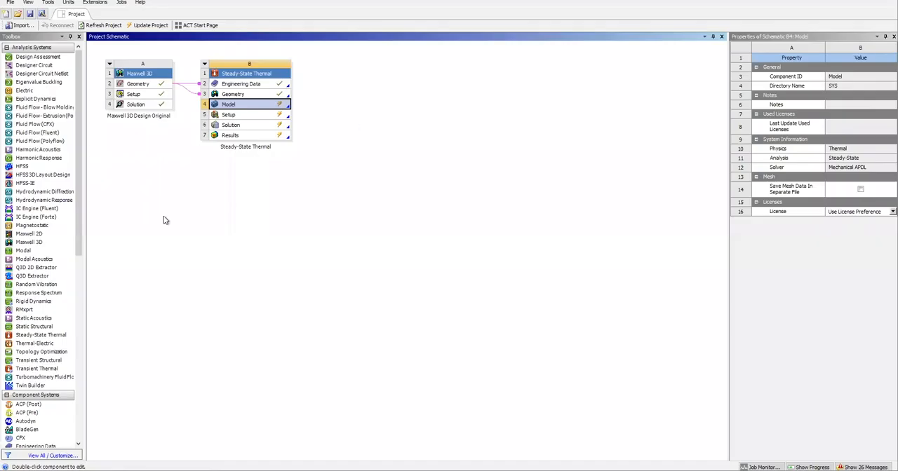
Attach a Static Structural system to the thermal Solution in Workbench and open the shared Engineering Data.
left_click_drag(28, 327, 255, 126)
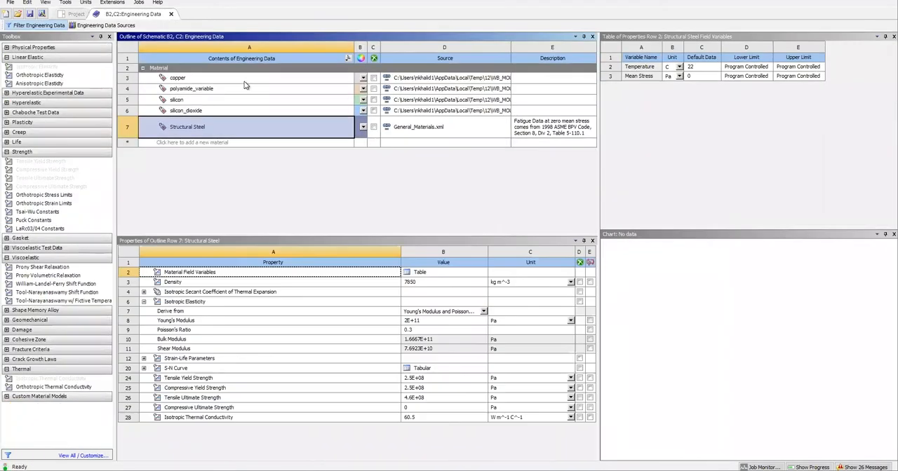
left_click(243, 77)
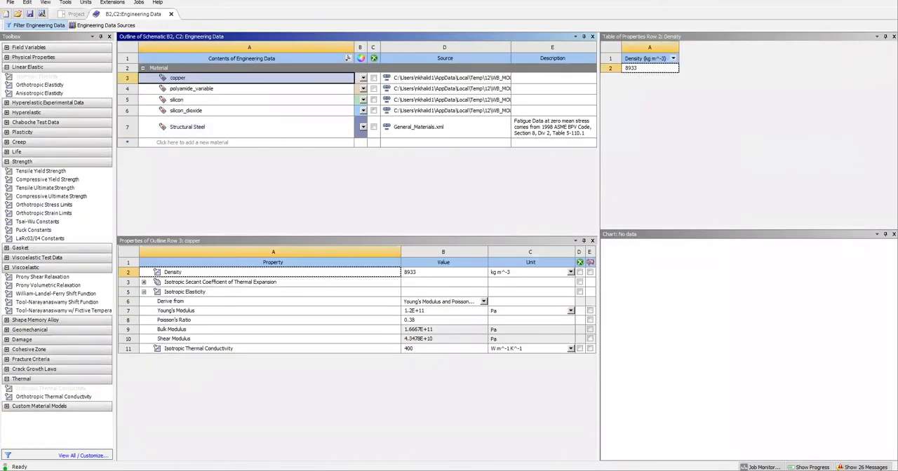
Add a Density property to the polyamide_variable material and set it to 1400 kg µm^-3.
left_click(193, 90)
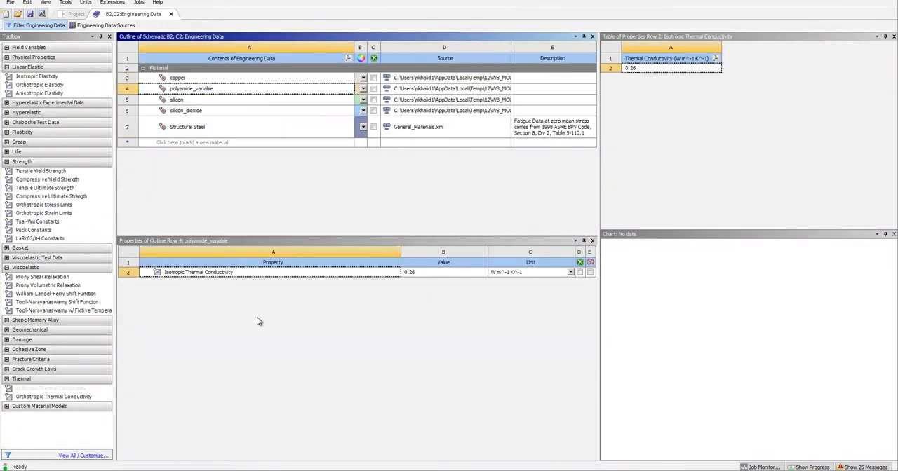
left_click(7, 58)
left_click_drag(27, 66, 211, 302)
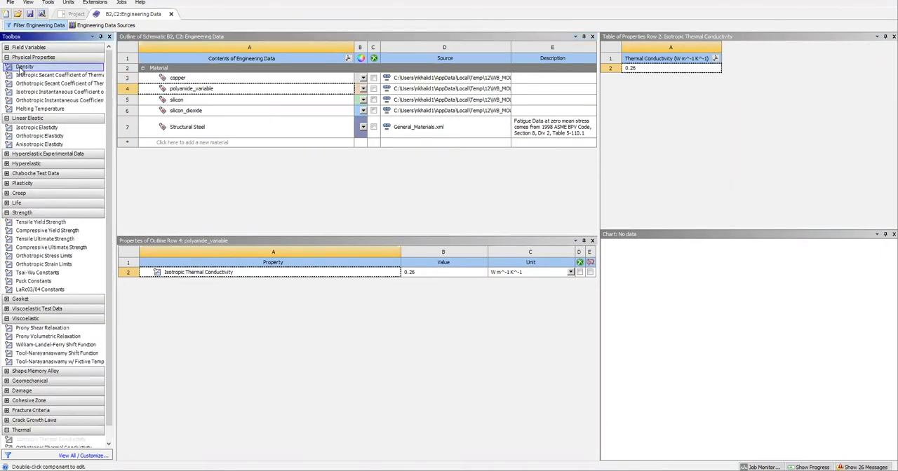
left_click_drag(27, 67, 197, 90)
left_click(432, 283)
type("1400")
key("Return")
Add Isotropic Elasticity to polyamide_variable with a Young's modulus of 4E+09 MPa and a Poisson's ratio of 0.34.
left_click(188, 91)
left_click_drag(37, 128, 188, 89)
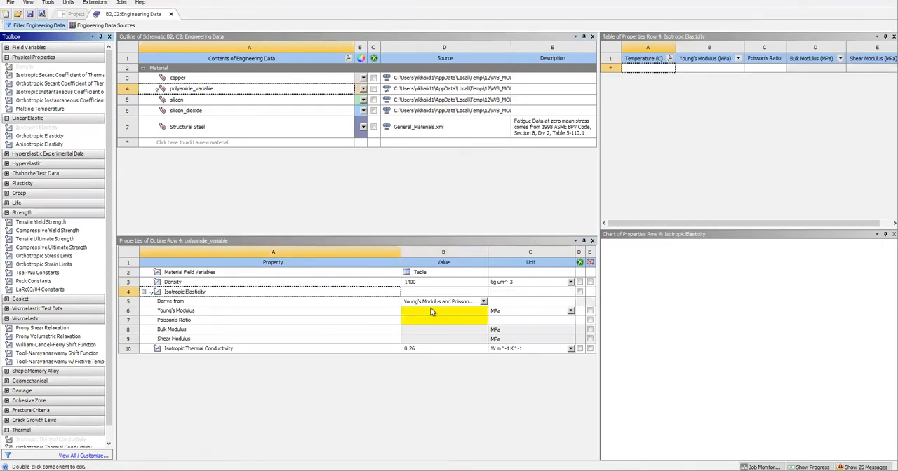
left_click(430, 311)
type("4e+09")
key("Return")
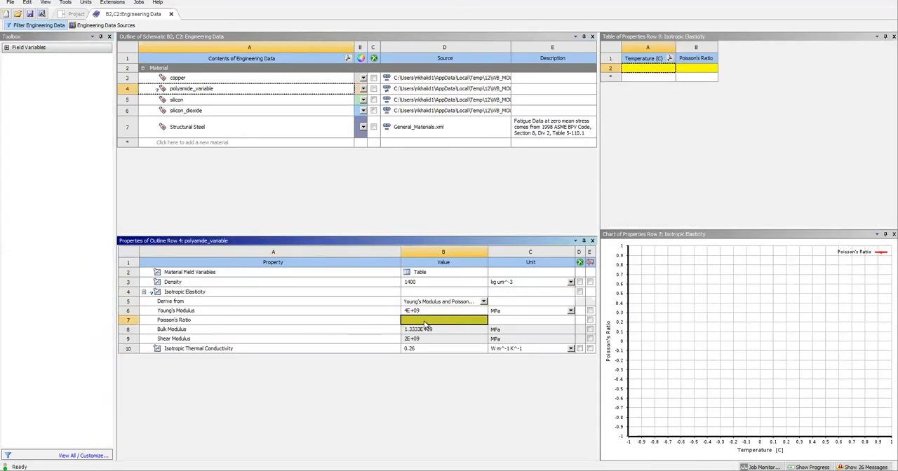
type("0.34")
key("Return")
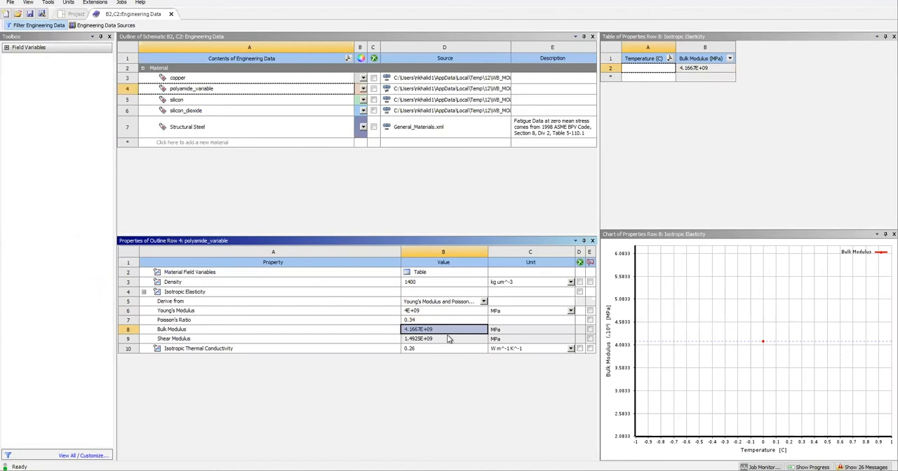
Add Tensile Yield Strength and Tensile Ultimate Strength to polyamide_variable, each set to 45 MPa.
double_click(184, 89)
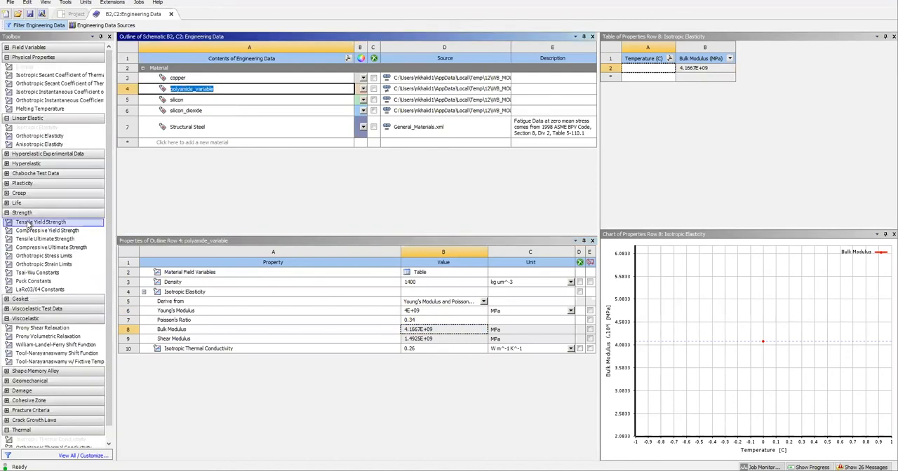
left_click_drag(30, 223, 185, 89)
left_click(430, 350)
type("45")
key("Return")
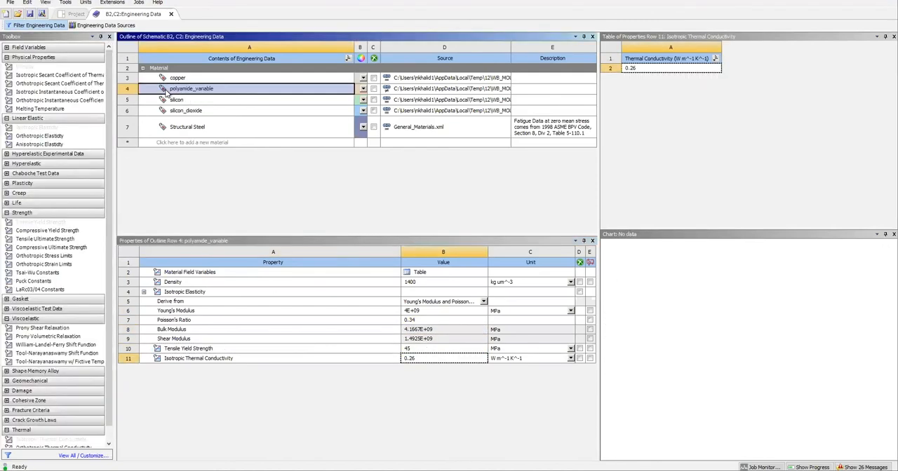
left_click_drag(30, 213, 185, 89)
left_click(413, 358)
type("45")
key("Return")
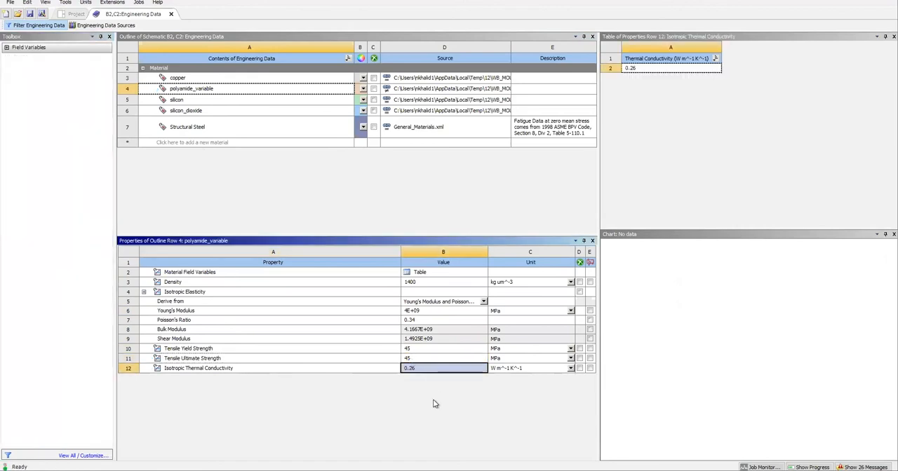
Add Tensile Yield Strength and Tensile Ultimate Strength properties to the silicon material.
left_click(180, 102)
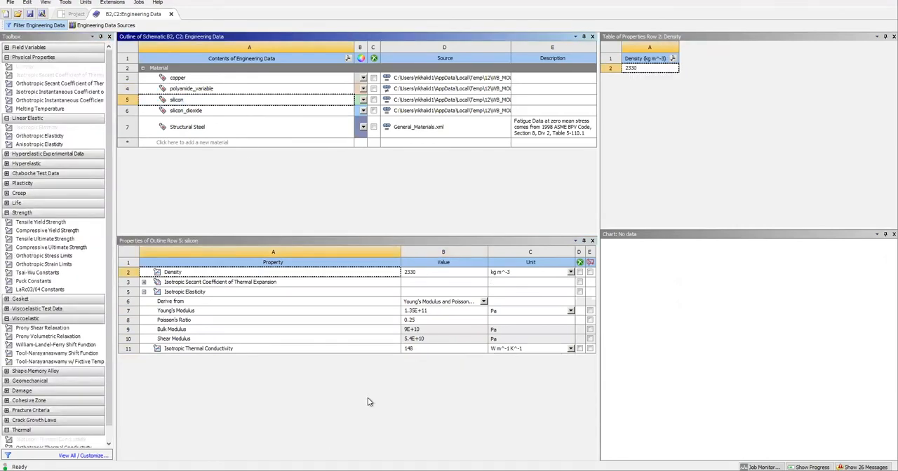
left_click(144, 282)
left_click(145, 283)
left_click_drag(40, 213, 179, 101)
left_click_drag(31, 231, 180, 102)
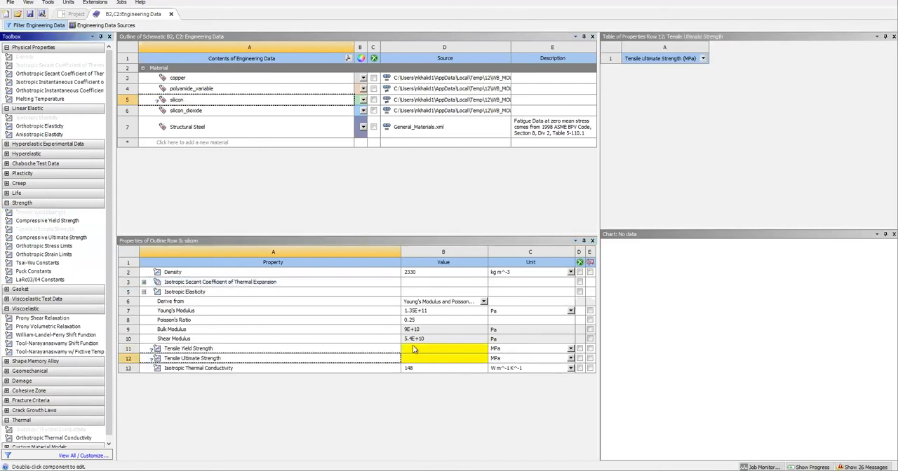
Add Isotropic Elasticity to silicon_dioxide with a Young's modulus of 6.63E+07 MPa and a Poisson's ratio of 0.15.
left_click(186, 110)
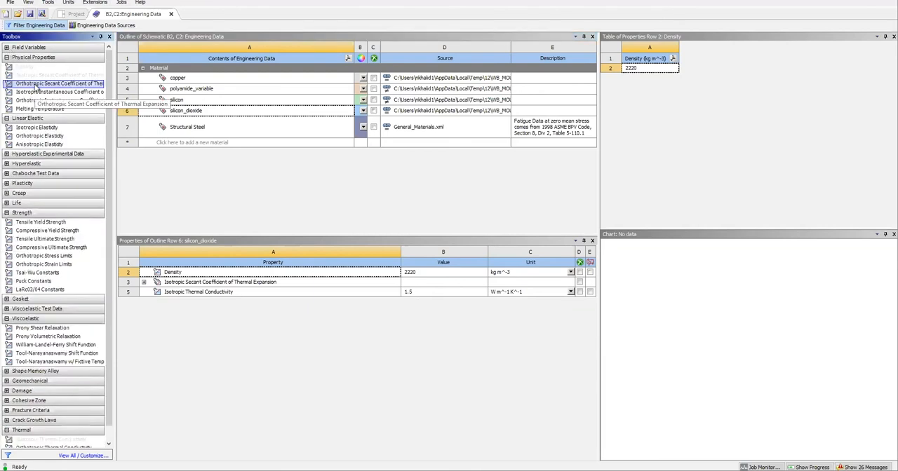
left_click_drag(36, 128, 433, 323)
type("6.63e7")
key("Return")
type("0.15")
key("Return")
Add Tensile Yield Strength and Tensile Ultimate Strength to silicon_dioxide, each set to 45 MPa.
double_click(40, 222)
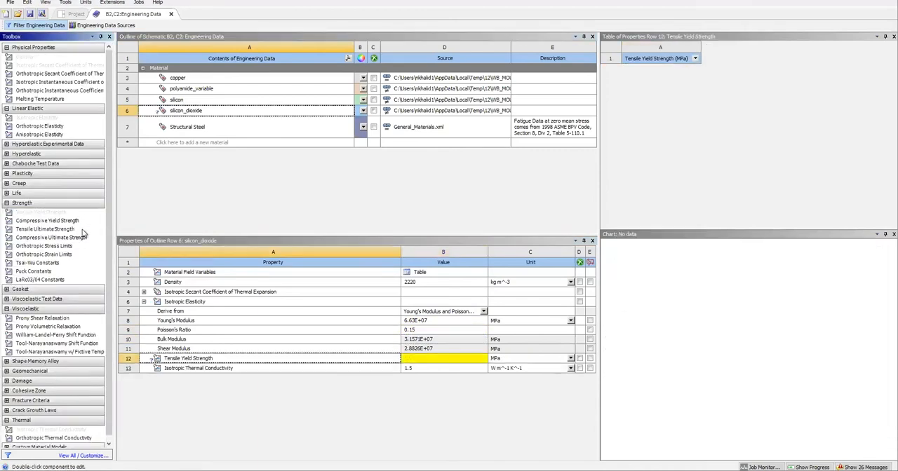
double_click(81, 231)
left_click(418, 360)
type("45")
key("Return")
type("45")
key("Return")
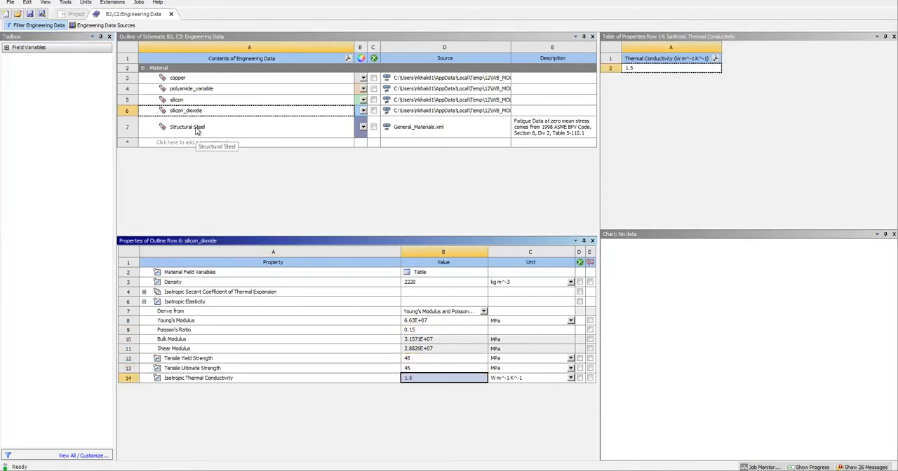
Return to the project schematic and refresh the shared Model with the edited material data.
left_click(74, 14)
right_click(233, 105)
left_click(259, 201)
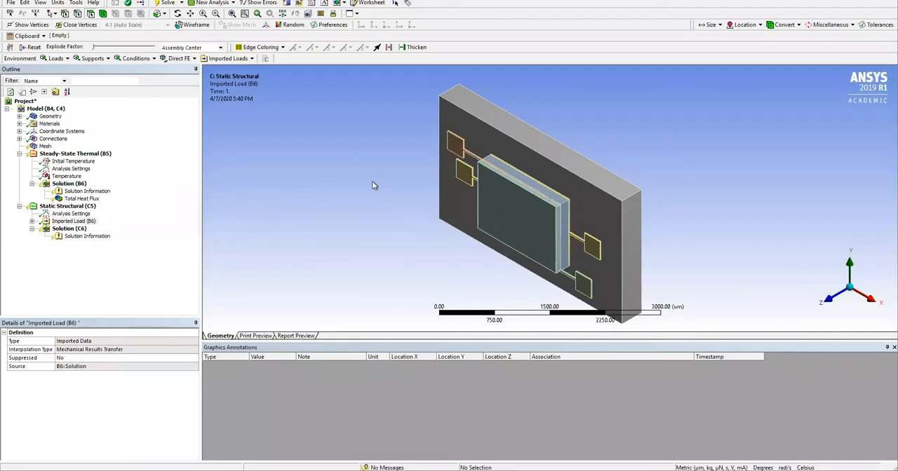
Insert a Total Deformation result in the static structural solution in Mechanical.
left_click(73, 221)
right_click(65, 240)
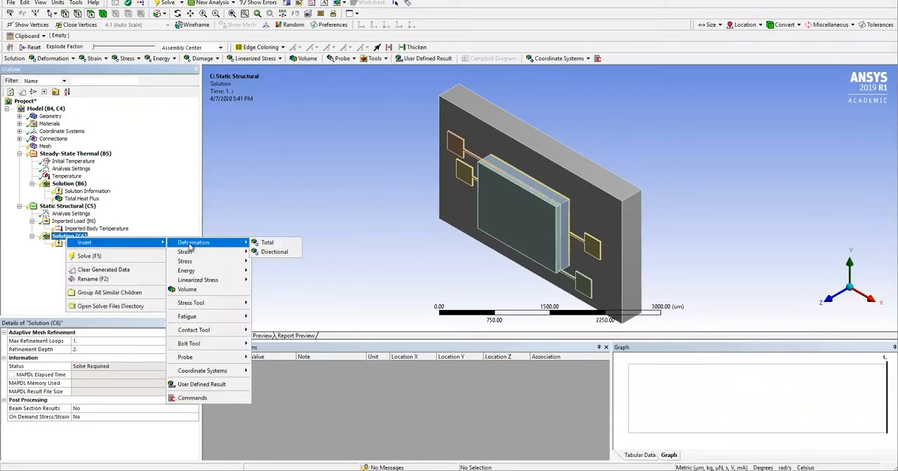
left_click(266, 242)
Insert a Volume result in the steady-state thermal solution.
left_click(74, 200)
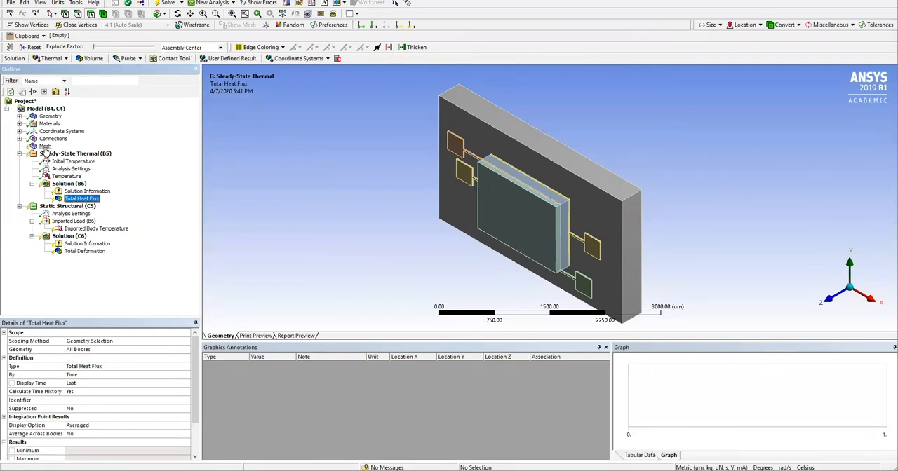
right_click(54, 183)
mouse_move(88, 190)
left_click(216, 200)
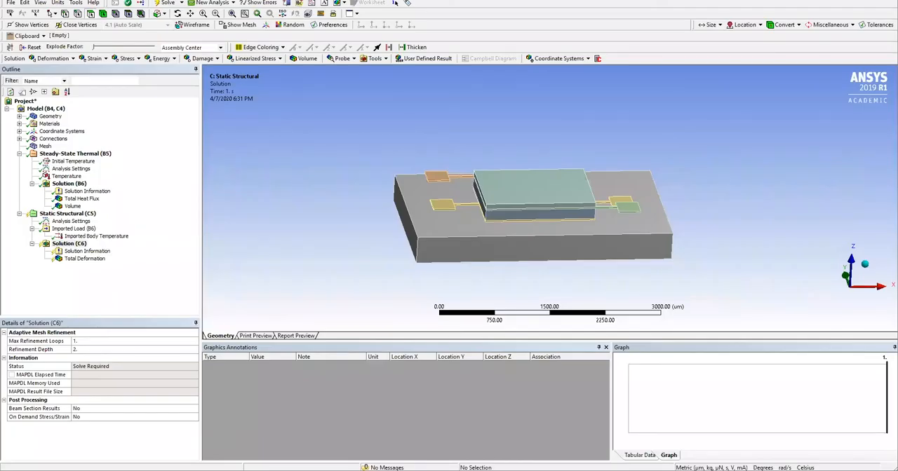
Add a Fixed Support to the bottom face of the substrate in the Static Structural analysis.
left_click(67, 214)
middle_click_drag(493, 270, 498, 181)
left_click(491, 174)
right_click(491, 173)
mouse_move(509, 178)
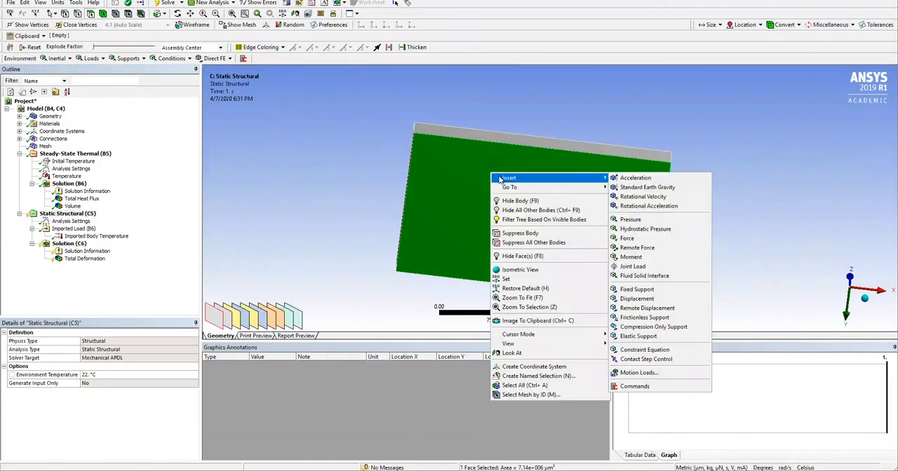
left_click(636, 289)
Solve the shared model for both the Steady-State Thermal and Static Structural analyses.
right_click(25, 101)
left_click(24, 108)
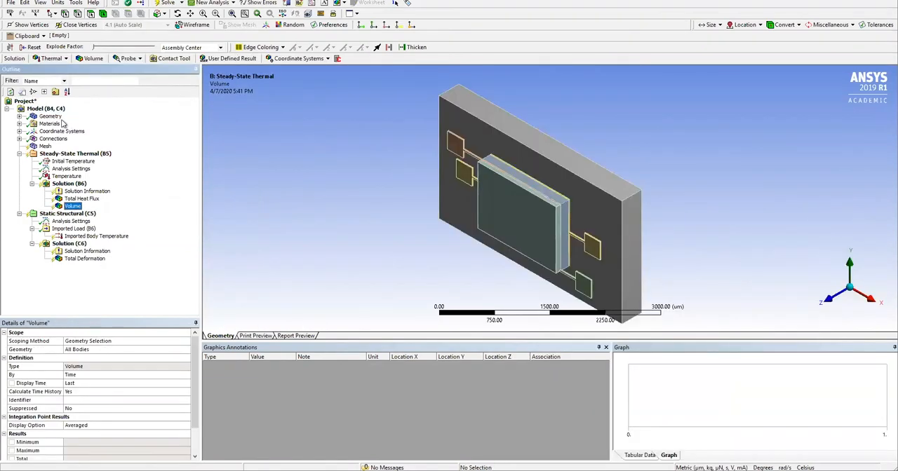
right_click(42, 109)
left_click(81, 128)
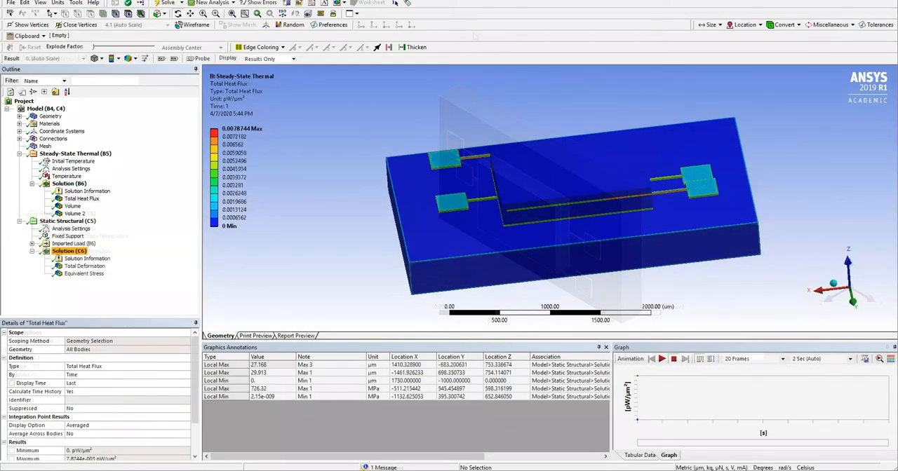
Display the Total Deformation result with the 7.1 (Auto Scale) deformation scale and inspect the deformed device.
left_click(83, 267)
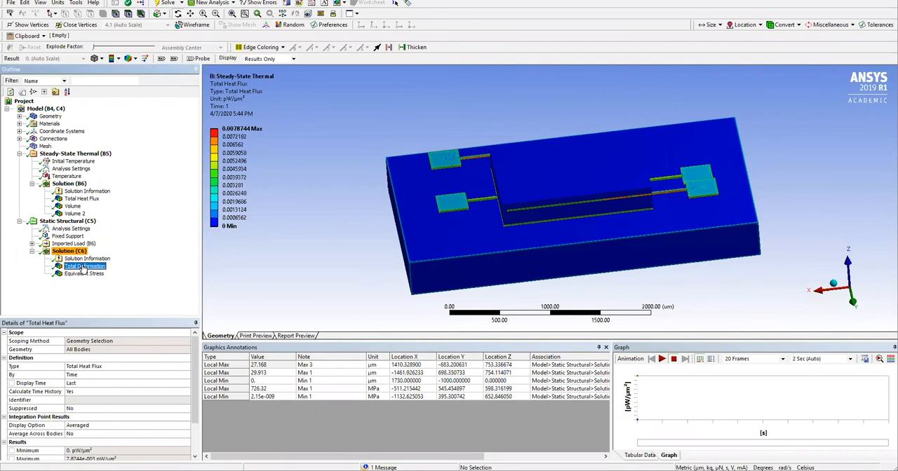
left_click(83, 58)
left_click(75, 79)
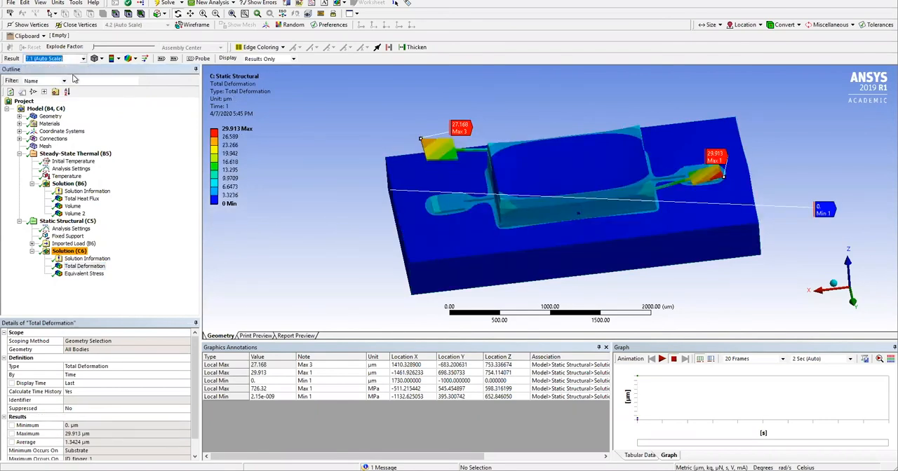
left_click(82, 59)
left_click(75, 87)
right_click_drag(460, 218, 808, 91)
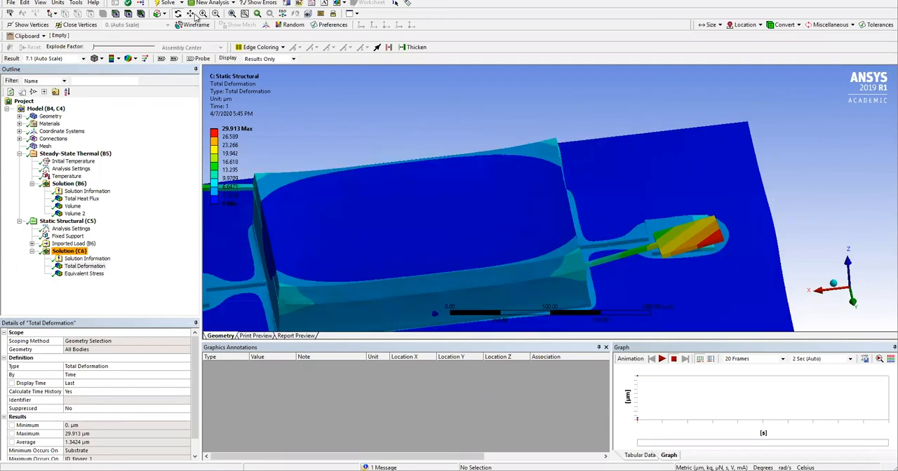
left_click(232, 14)
left_click_drag(491, 165, 484, 180)
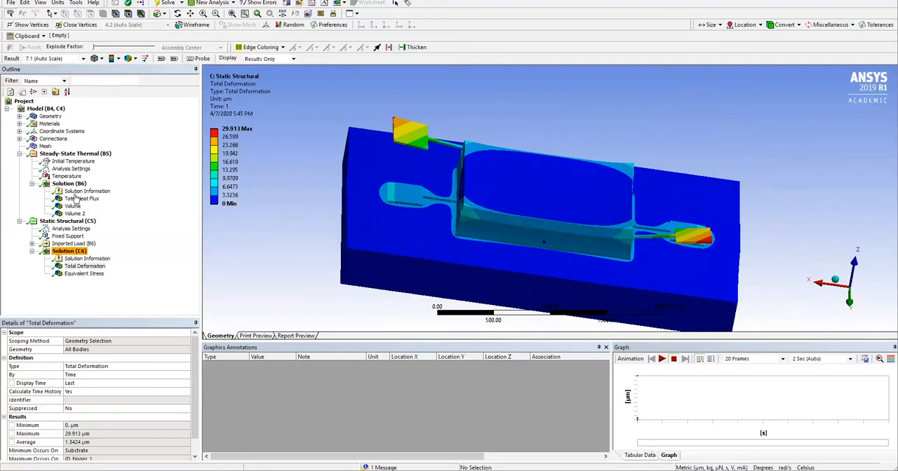
Create local maximum probes on the Total Heat Flux result of the Steady-State Thermal solution.
left_click(98, 200)
left_click_drag(433, 79, 810, 208)
left_click_drag(195, 391, 193, 422)
right_click(422, 129)
left_click(463, 214)
left_click_drag(391, 149, 579, 221)
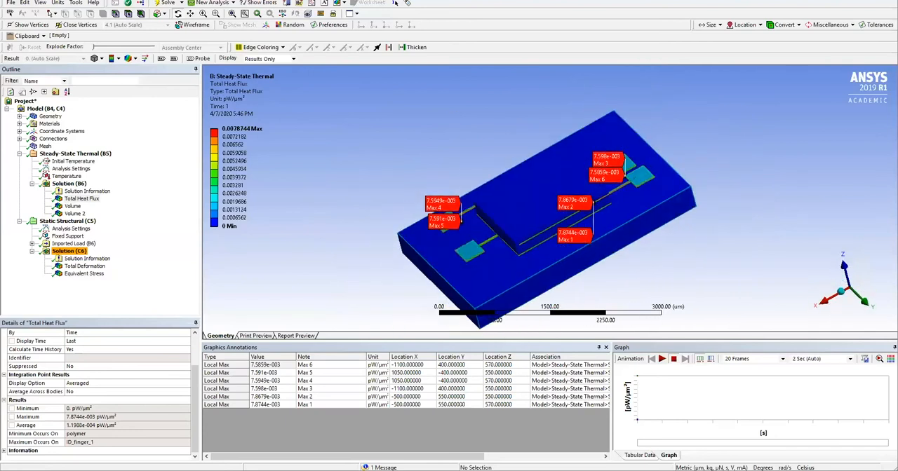
Create local maximum probes on the Total Deformation result and review which bodies hold its minimum and maximum.
left_click(83, 266)
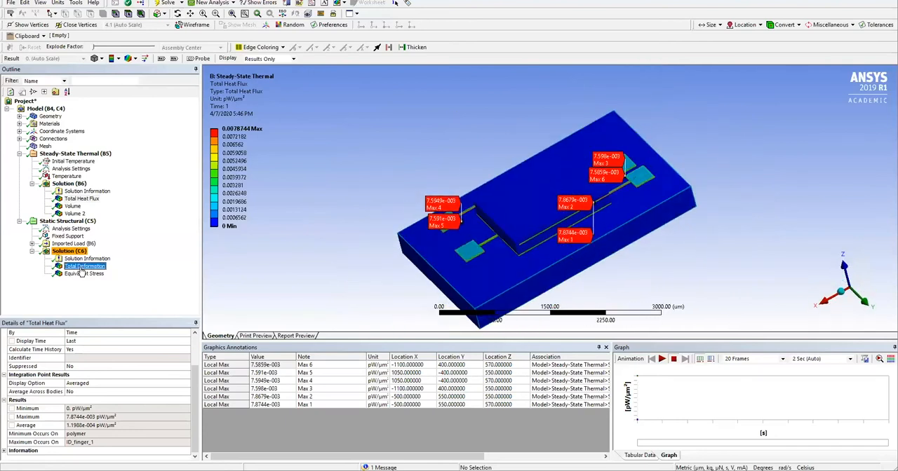
right_click(522, 186)
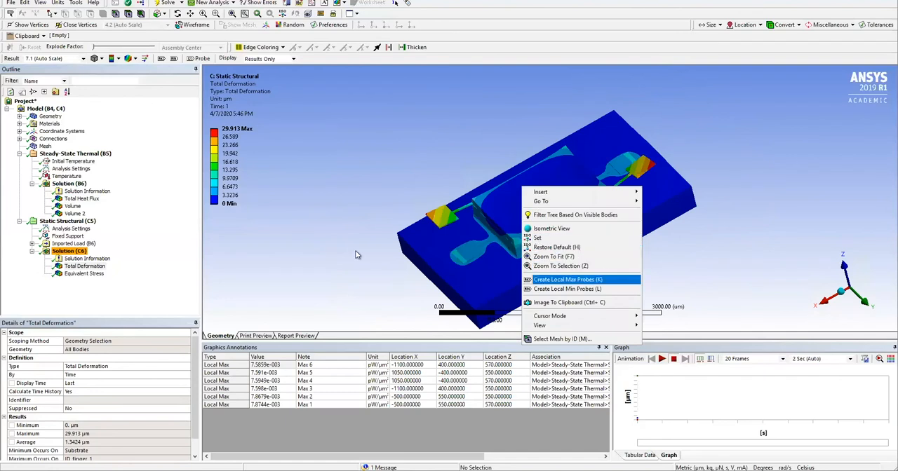
left_click(561, 280)
scroll(195, 390, "down", 1)
left_click(33, 434)
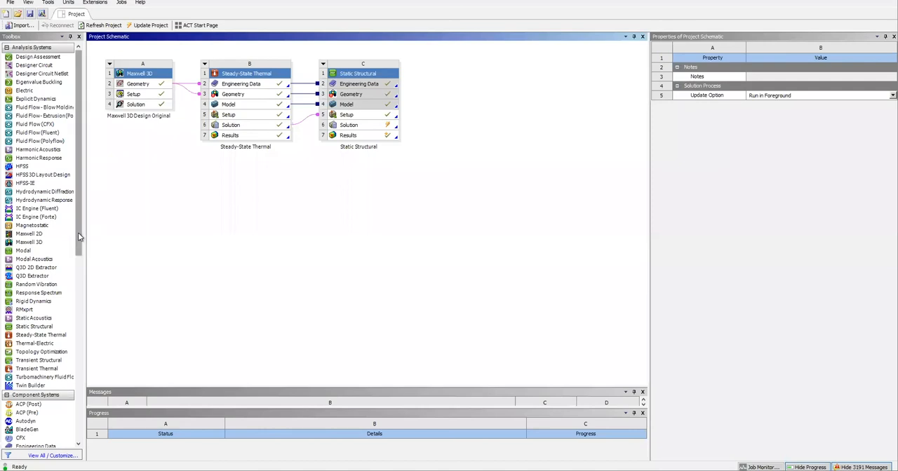
Add a Mechanical Model system in the Workbench project schematic, with its Model cell linked to the Static Structural Solution.
scroll(78, 232, "down", 5)
left_click_drag(36, 316, 446, 96)
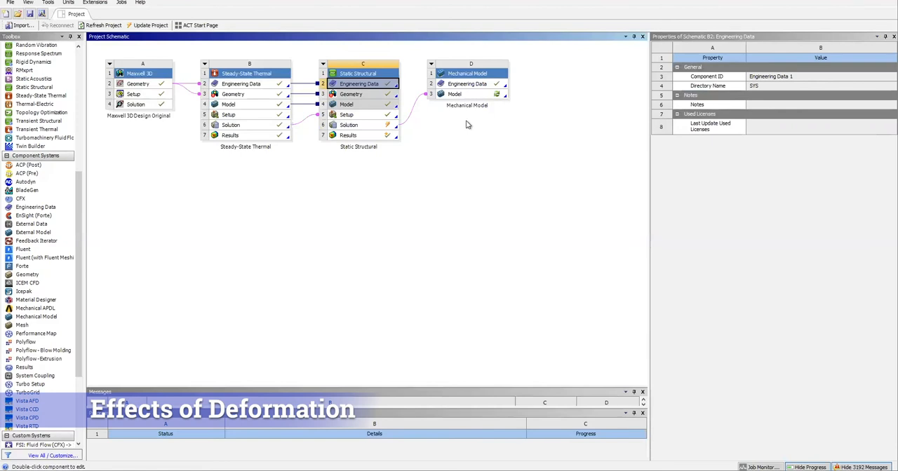
left_click(377, 126)
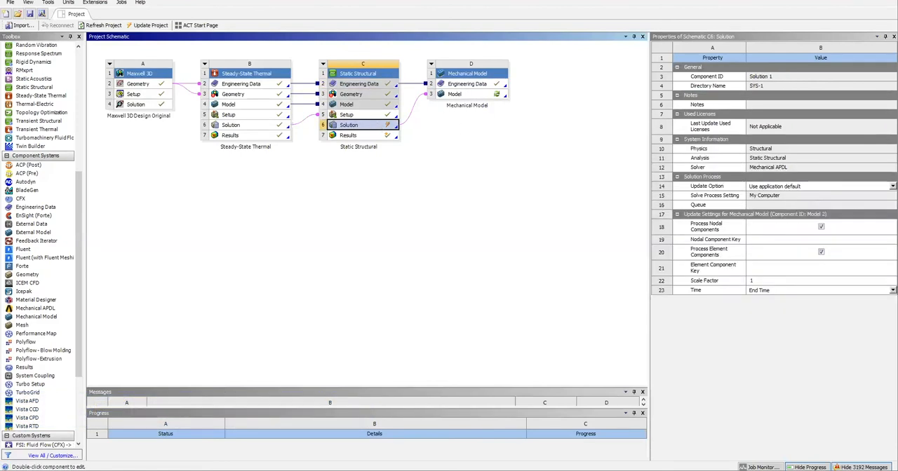
Refresh the Mechanical Model's Model cell and update the Static Structural Solution that feeds it.
left_click(491, 96)
right_click(491, 95)
left_click(521, 202)
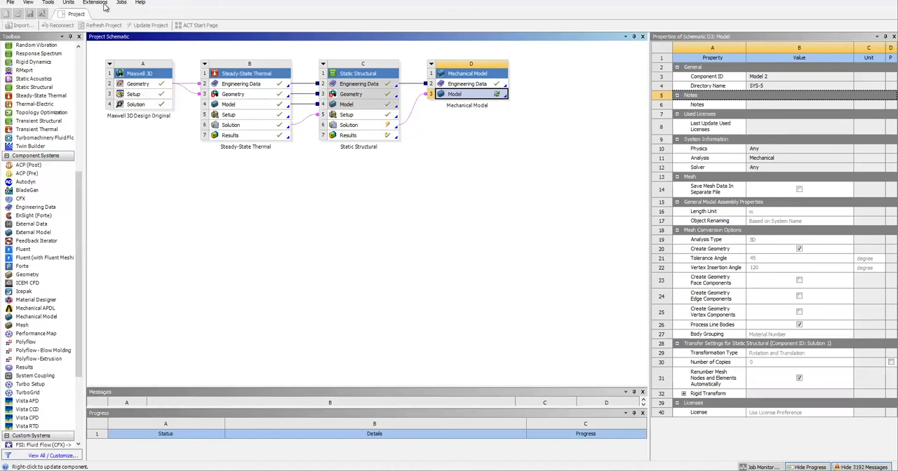
right_click(362, 125)
left_click(395, 186)
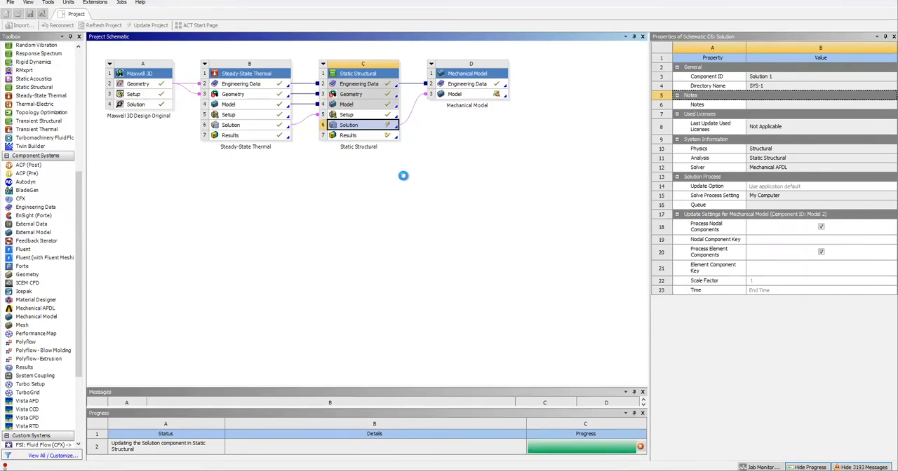
Update the Model cell of the Mechanical Model system.
left_click(489, 96)
right_click(470, 95)
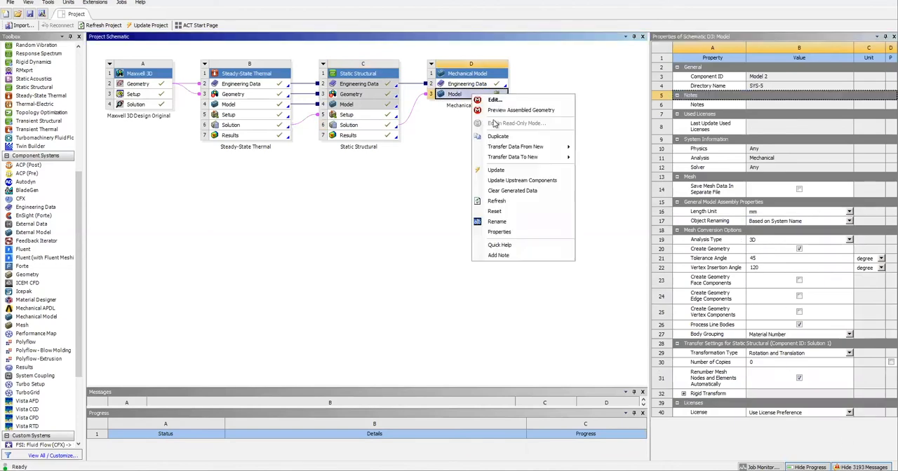
left_click(502, 169)
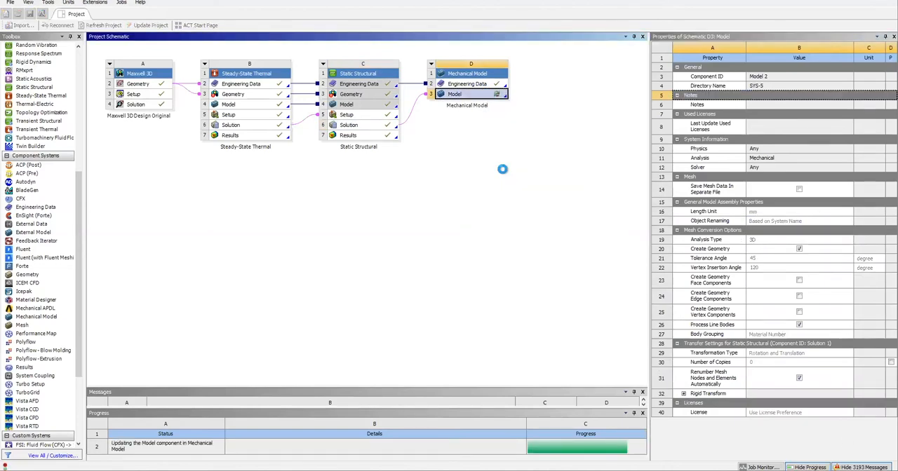
Add a Geometry system linked to the Mechanical Model's Model cell and update its Geometry cell.
left_click_drag(27, 275, 575, 85)
right_click(473, 92)
left_click(550, 150)
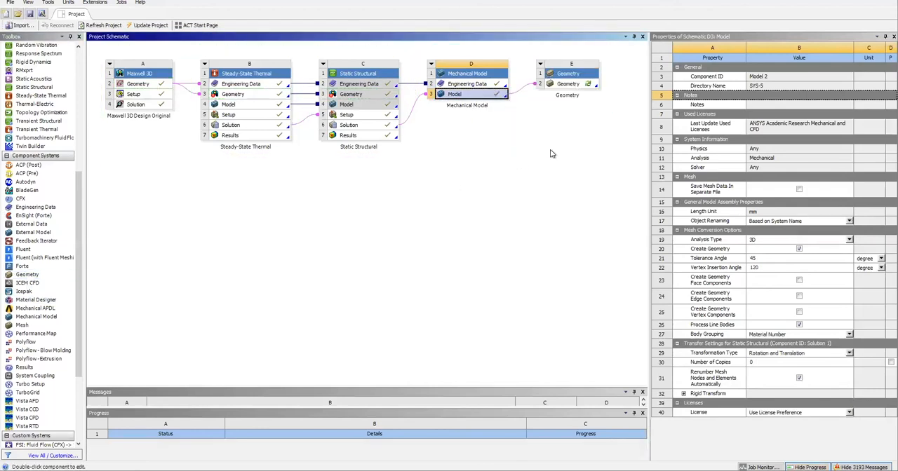
right_click(571, 84)
left_click(611, 164)
Open the new Geometry in DesignModeler and generate a Conversion of all bodies with Clean Bodies set to High.
right_click(569, 85)
left_click(604, 105)
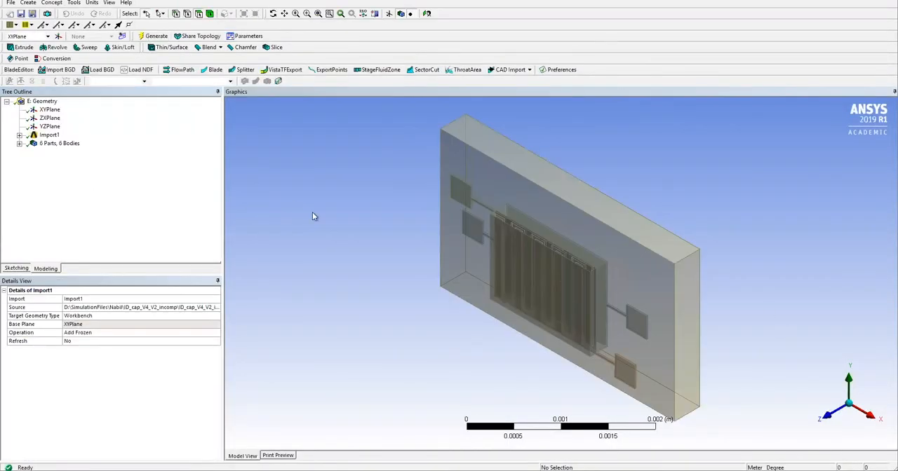
middle_click_drag(313, 214, 794, 272)
left_click(52, 59)
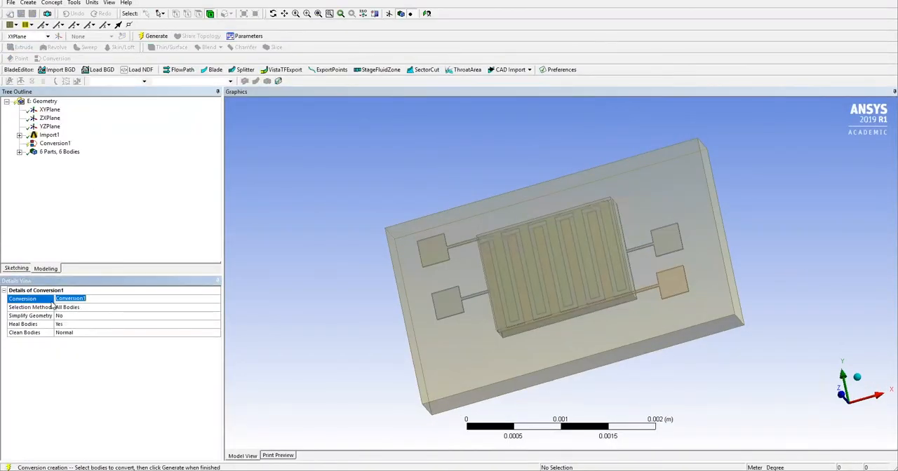
left_click(68, 333)
left_click(89, 350)
left_click(151, 36)
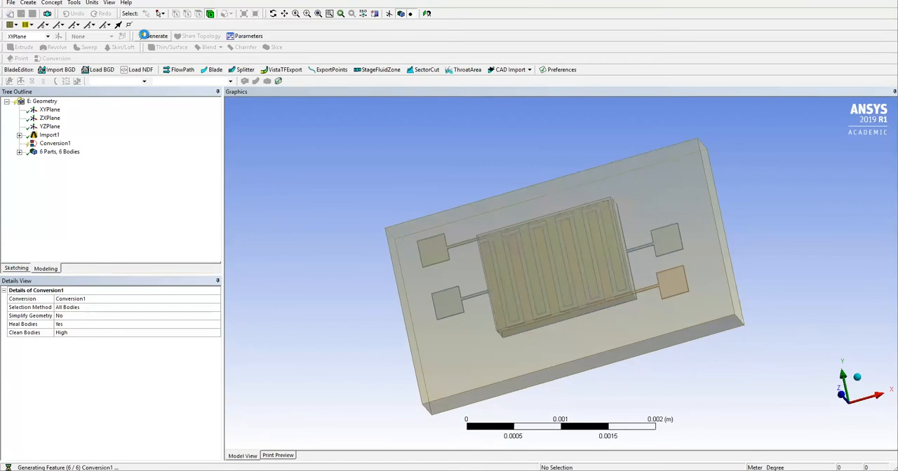
middle_click_drag(567, 176, 544, 387)
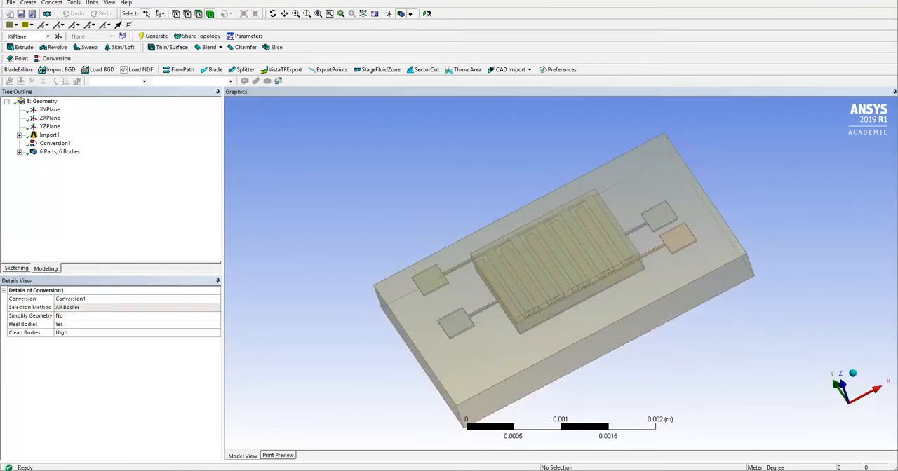
Return to the project schematic and add a Maxwell 3D system linked to the converted deformed Geometry.
key("alt+Tab")
scroll(35, 238, "up", 8)
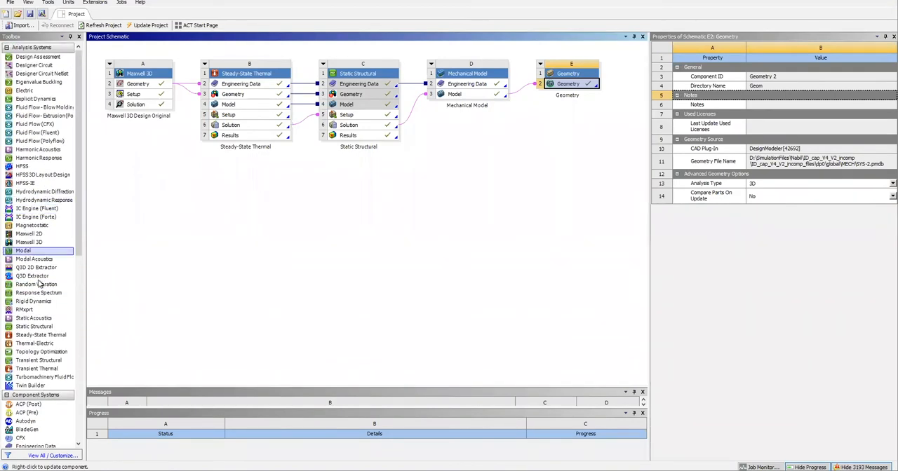
left_click_drag(31, 239, 602, 84)
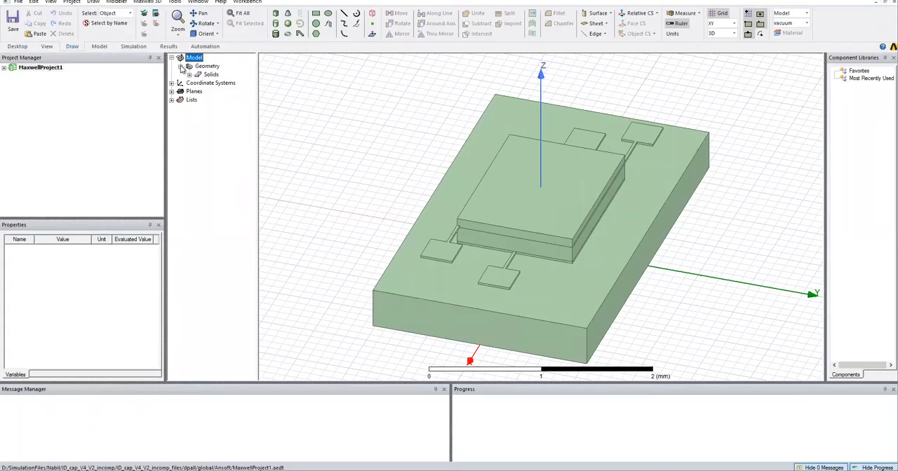
Assign silicon to the substrate SolidBody6 in the new Maxwell 3D design.
left_click(234, 91)
right_click(239, 92)
left_click(294, 170)
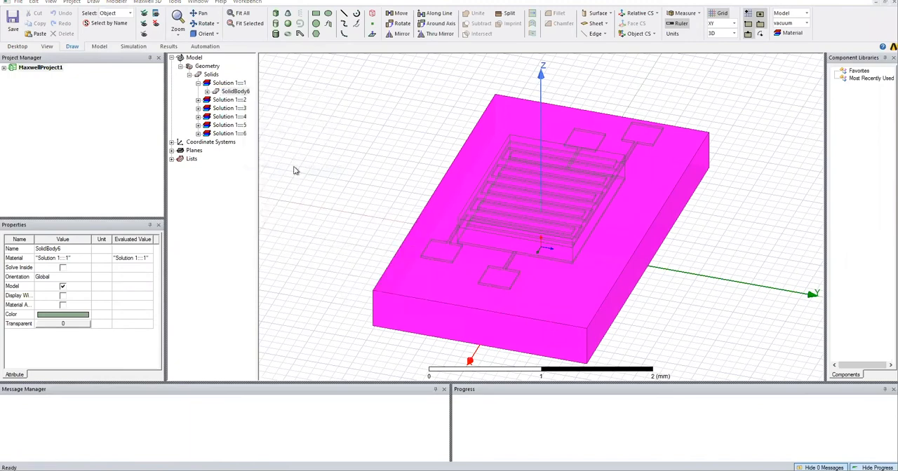
type("sili")
double_click(316, 224)
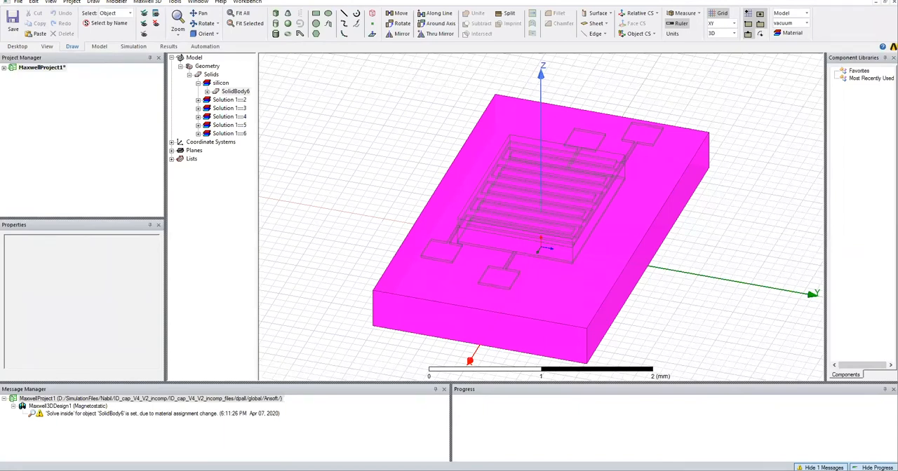
Assign silicon_dioxide to SolidBody5, listed under the second imported Solution material.
left_click(223, 100)
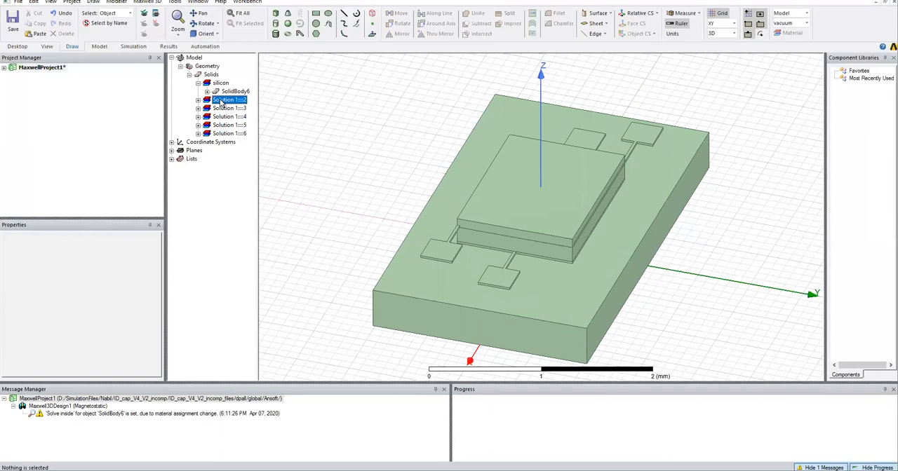
left_click(199, 100)
right_click(235, 108)
left_click(322, 188)
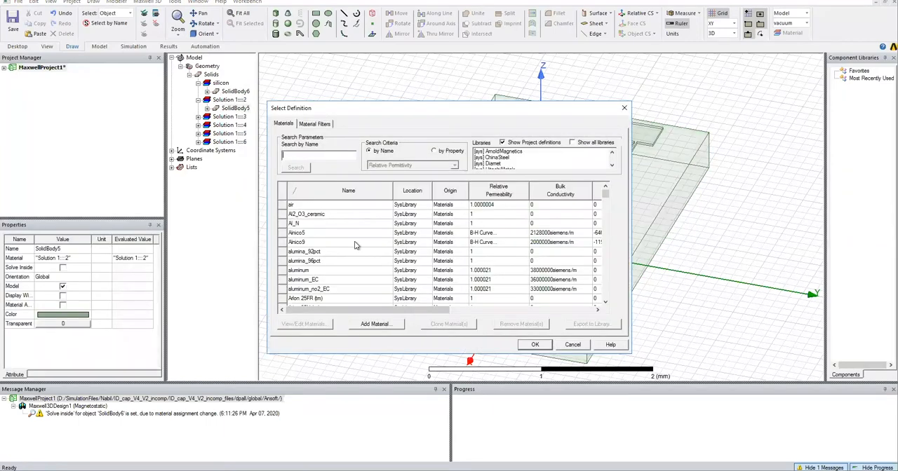
type("sili")
double_click(312, 243)
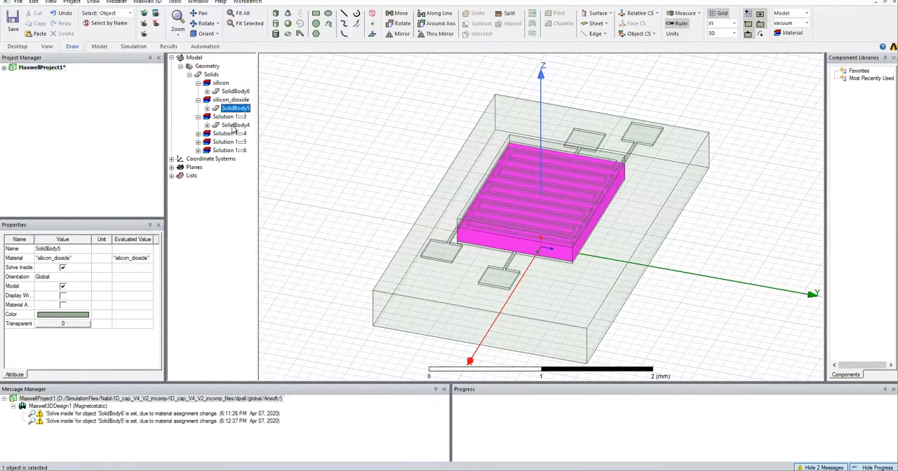
Assign copper to the electrode bodies SolidBody2, SolidBody3 and SolidBody4.
right_click(234, 127)
left_click(199, 133)
left_click(198, 150)
left_click(231, 143, "ctrl")
left_click(219, 160, "ctrl")
left_click(218, 160, "ctrl")
left_click(198, 167)
left_click(235, 175, "ctrl")
right_click(236, 174)
left_click(264, 256)
type("copper")
key("Return")
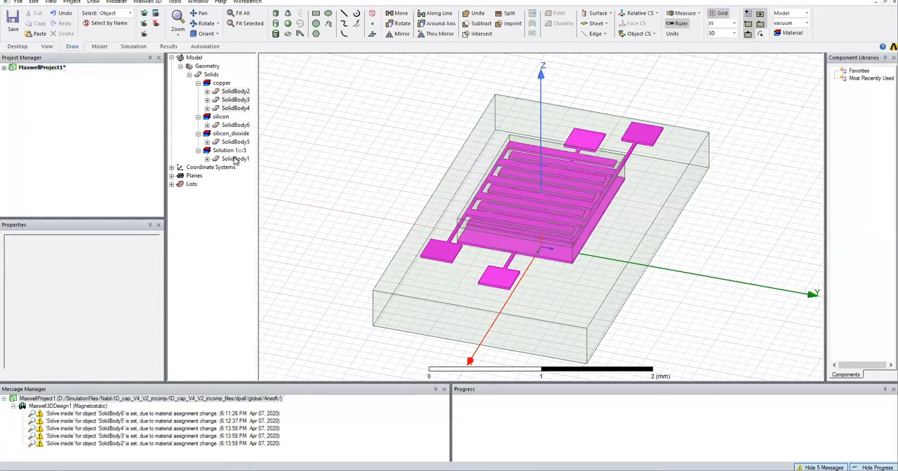
left_click(235, 159)
right_click(223, 164)
left_click(261, 241)
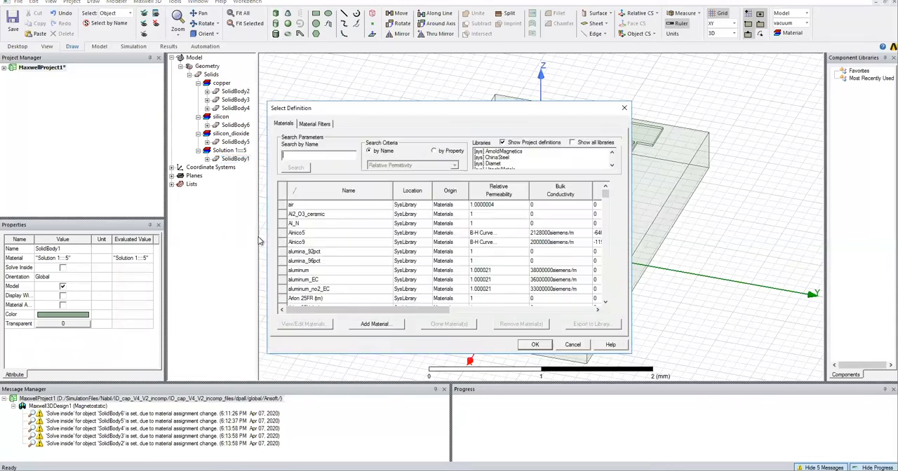
type("po")
left_click(448, 325)
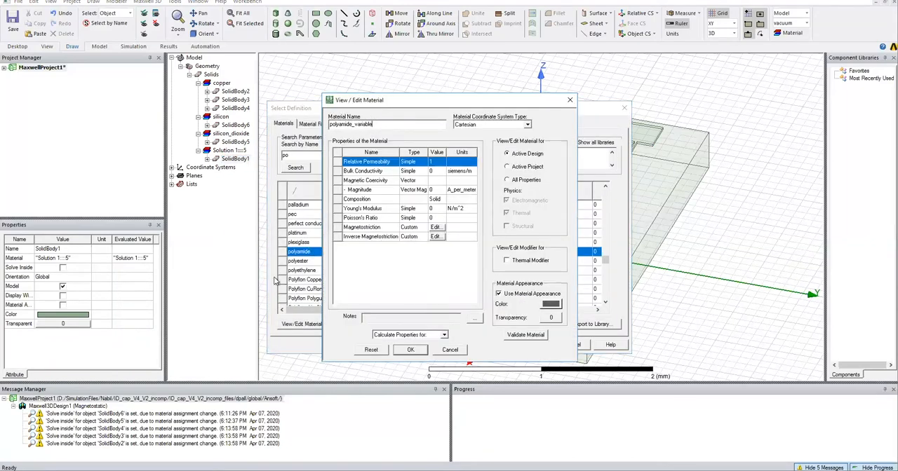
left_click(437, 350)
left_click(582, 345)
Change the Maxwell 3D design's solution type to an electric one that defines materials by relative permittivity.
left_click(148, 2)
left_click(165, 12)
left_click(432, 299)
Clone the library material polyamide for SolidBody1 and name the copy polyamide_variable.
right_click(221, 159)
left_click(252, 236)
left_click(448, 324)
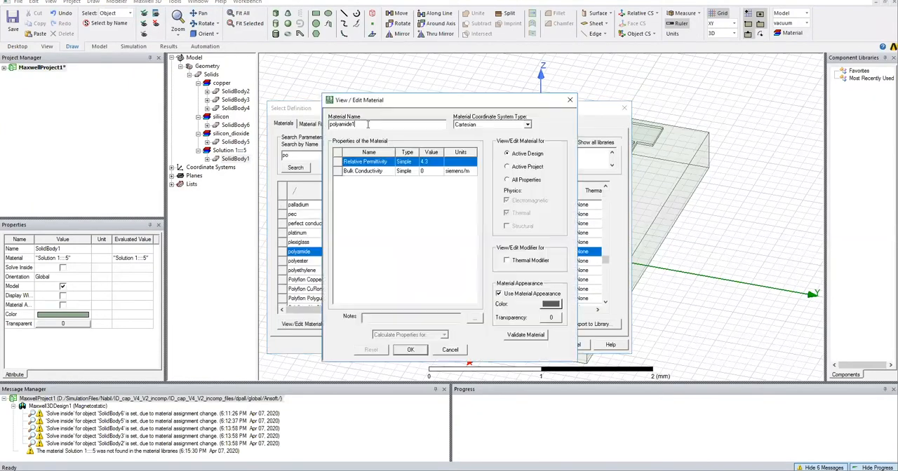
type("_variable")
Set the relative permittivity to project variable $er_variable, defined by a humidity expression with factor 0.0065, and assign the material to SolidBody1.
left_click(429, 162)
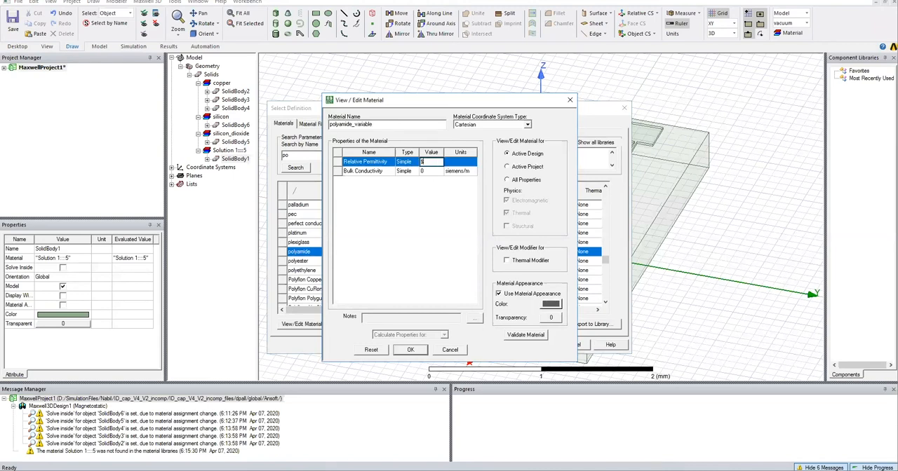
type("$er_variable")
key("Return")
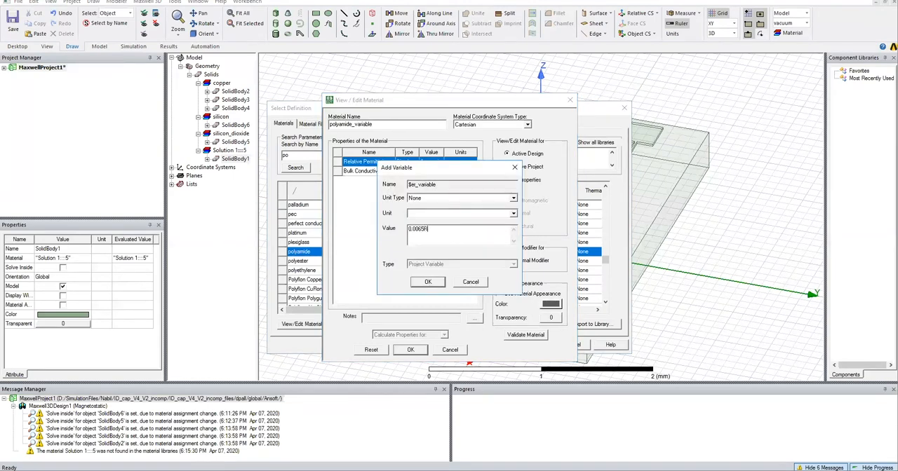
type("4.3")
key("Return")
key("Return")
left_click(411, 350)
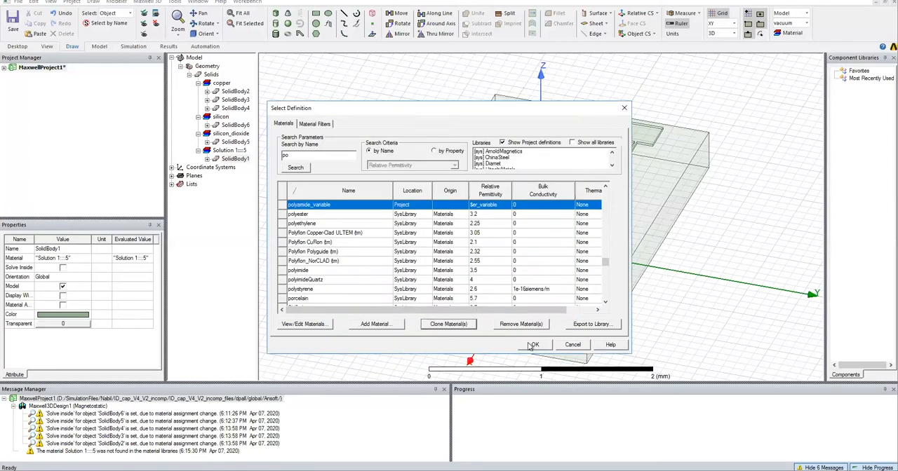
left_click(531, 344)
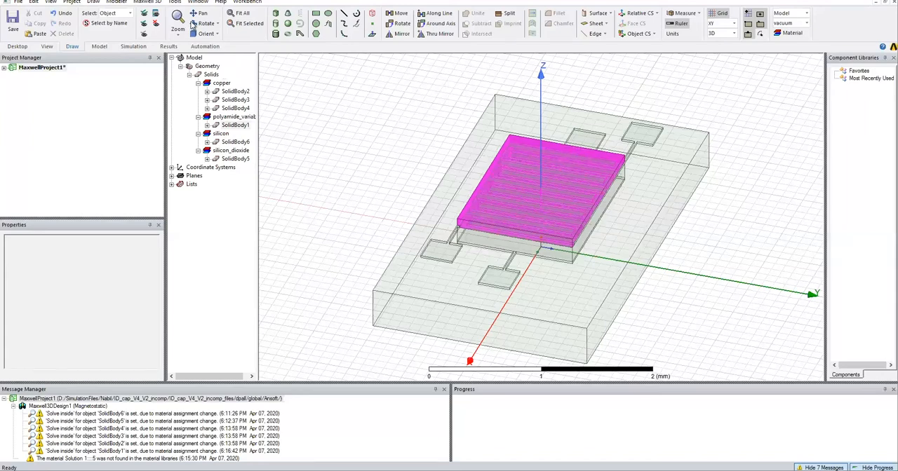
Assign a voltage excitation named Voltage with value 1 to the copper electrode SolidBody3.
left_click(4, 68)
left_click(41, 110)
left_click(647, 138)
right_click(647, 139)
left_click(779, 274)
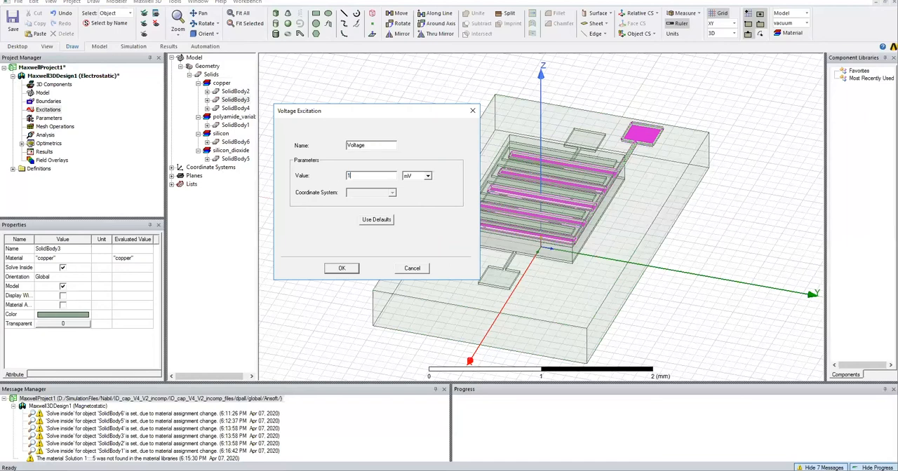
left_click(428, 176)
left_click(412, 212)
left_click(342, 268)
Assign a 0 mV voltage excitation named GND to the other two copper electrode bodies.
left_click(440, 250)
left_click(499, 277, "ctrl")
right_click(624, 130)
left_click(726, 283)
type("GND")
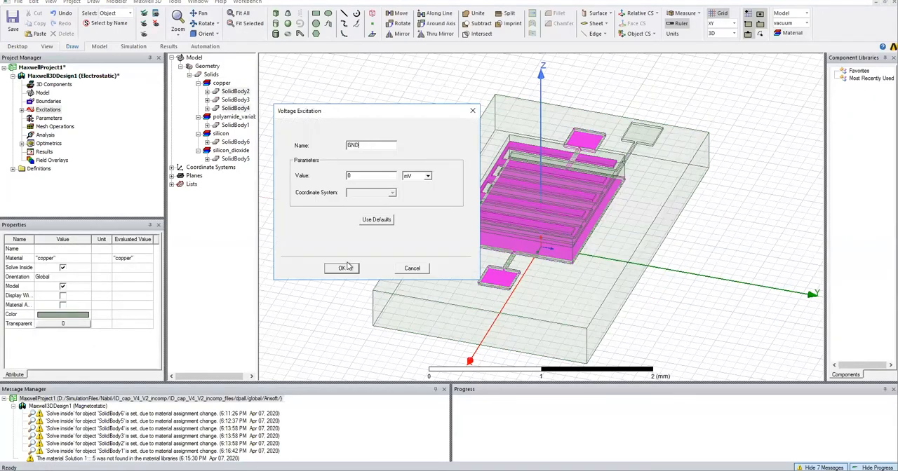
left_click(342, 267)
Add a matrix parameter named Capacitance that includes the GND and Voltage sources.
right_click(48, 118)
left_click(151, 124)
type("Capacit")
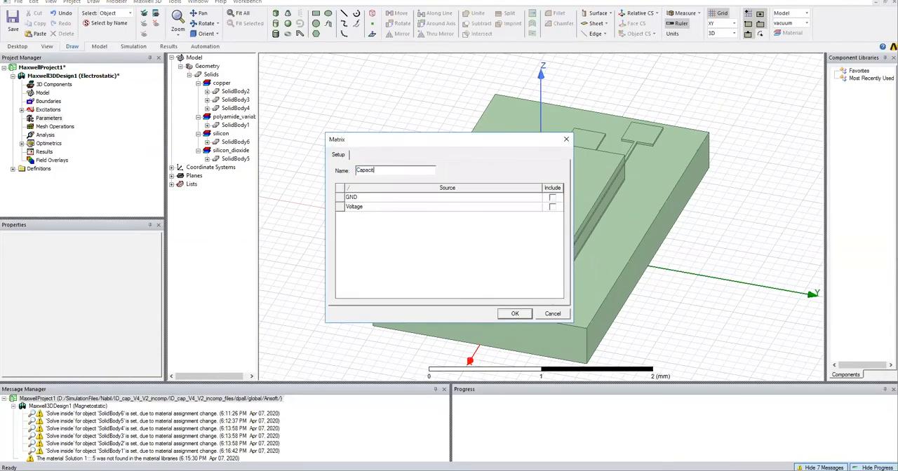
type("ance")
left_click(552, 197)
left_click(552, 207)
left_click(514, 313)
Add a solution setup with a maximum of 15 adaptive passes.
right_click(42, 136)
left_click(78, 154)
left_click_drag(470, 152, 443, 156)
type("15")
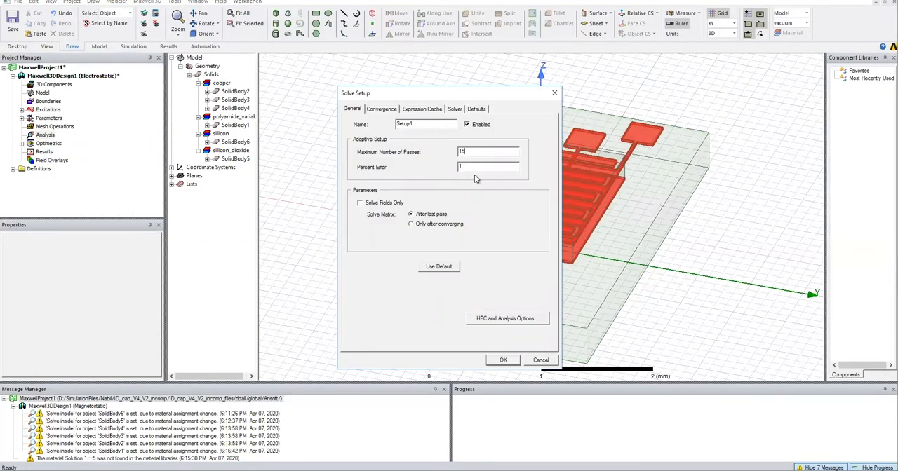
left_click(499, 359)
Add a parametric sweep over the humidity variable $RH, starting at 0.
right_click(61, 145)
mouse_move(83, 164)
left_click(228, 165)
left_click(575, 145)
left_click_drag(374, 266, 360, 266)
type("0")
left_click_drag(374, 279, 363, 277)
type("110")
left_click(445, 213)
left_click(484, 292)
left_click(550, 339)
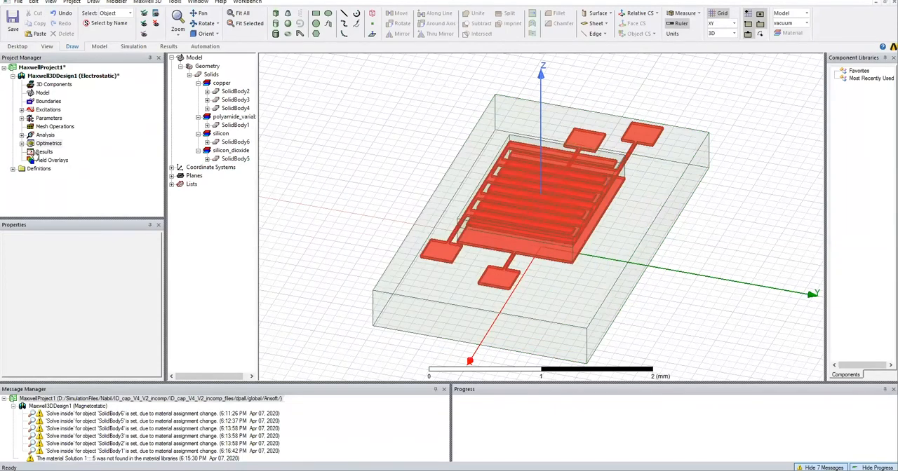
Create a rectangular plot of C(Voltage,Voltage) against $RH from the Capacitance matrix.
right_click(38, 152)
mouse_move(82, 171)
left_click(228, 171)
left_click(300, 210)
left_click(378, 214)
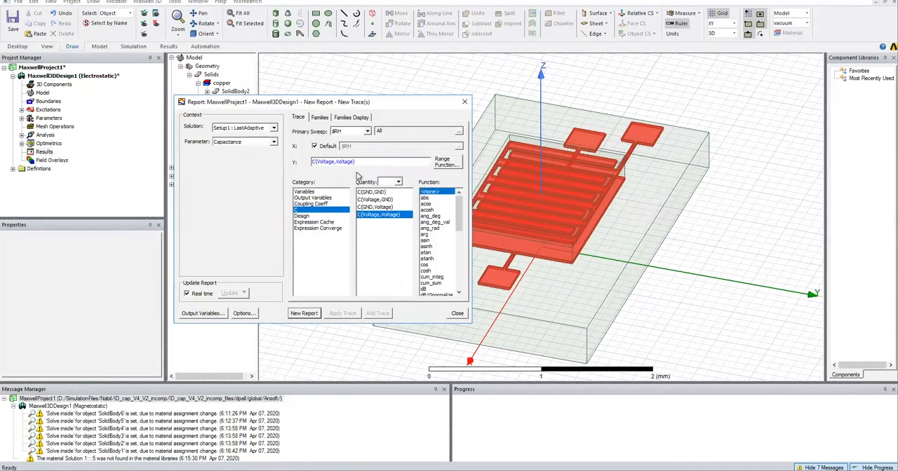
left_click(304, 313)
right_click(55, 162)
left_click(50, 144)
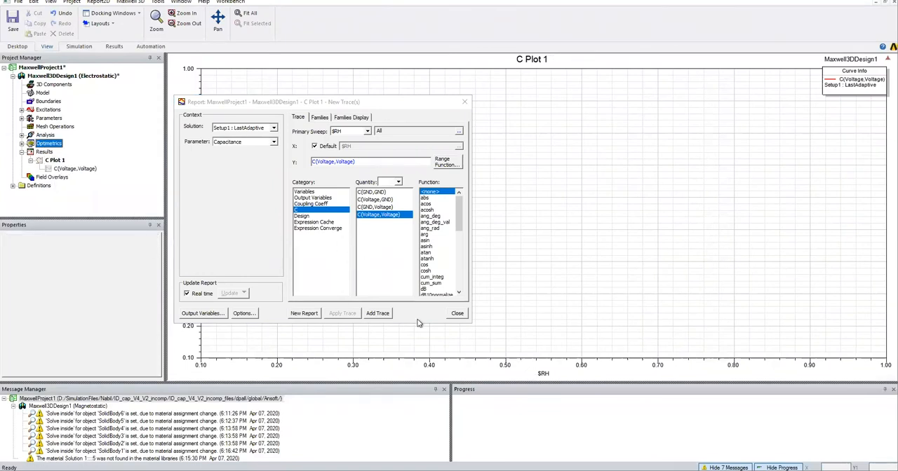
left_click(457, 313)
Analyze the Maxwell project and open the Variation of C with RH plot.
right_click(48, 68)
left_click(84, 126)
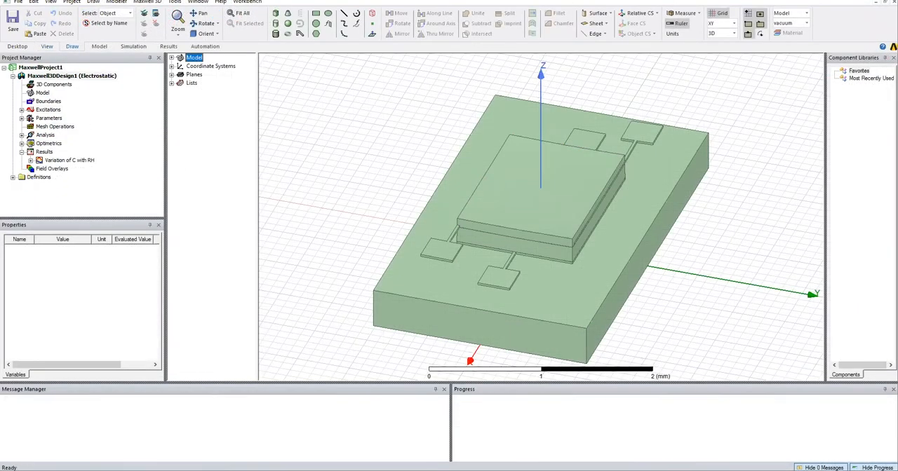
double_click(47, 161)
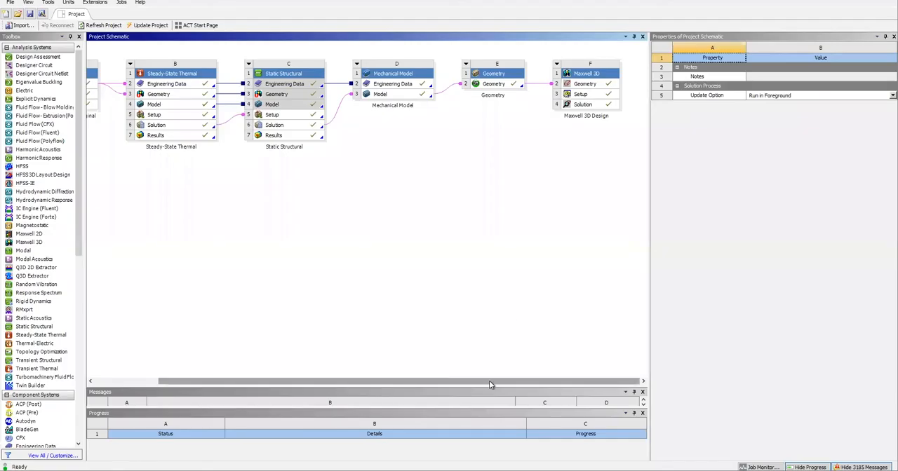
Add a Twin Builder system to the Workbench project schematic and open its setup.
left_click_drag(489, 381, 424, 381)
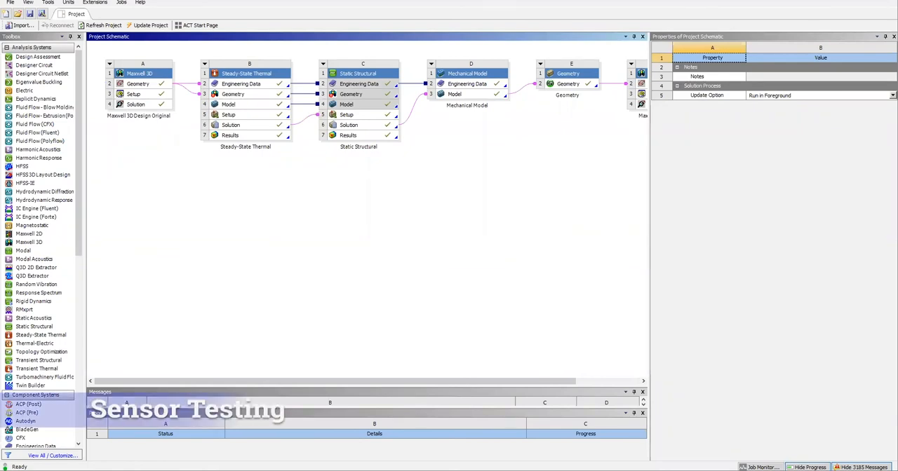
scroll(37, 307, "down", 1)
left_click_drag(31, 359, 122, 317)
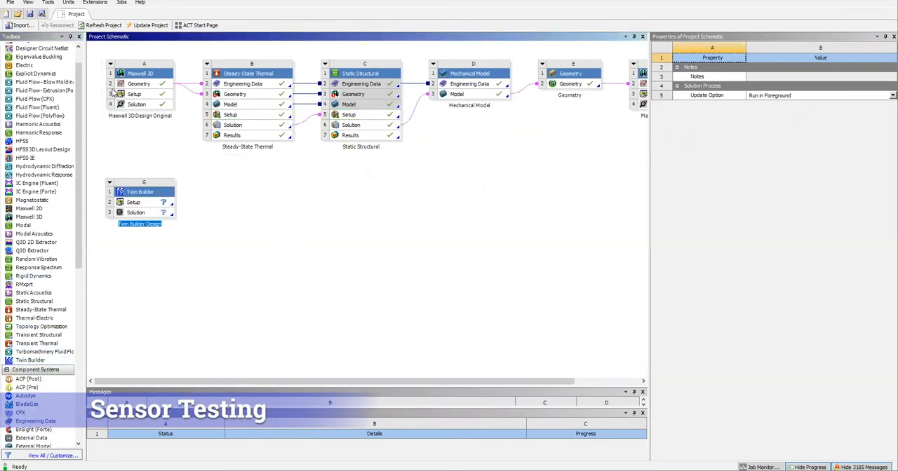
double_click(135, 202)
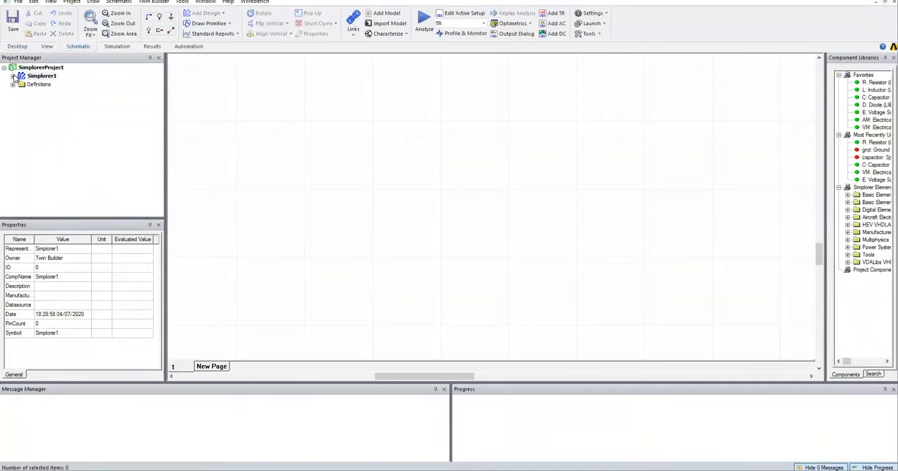
Add a dynamic electrostatic Maxwell component linked to Maxwell 3D Design Original, using Setup1 : LastAdaptive and Capacitance_Matrix.
left_click(154, 1)
mouse_move(183, 12)
mouse_move(336, 61)
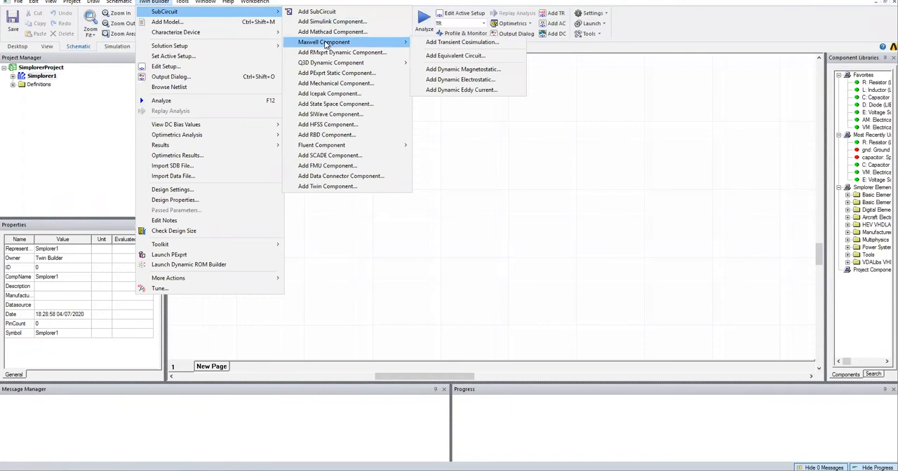
left_click(466, 82)
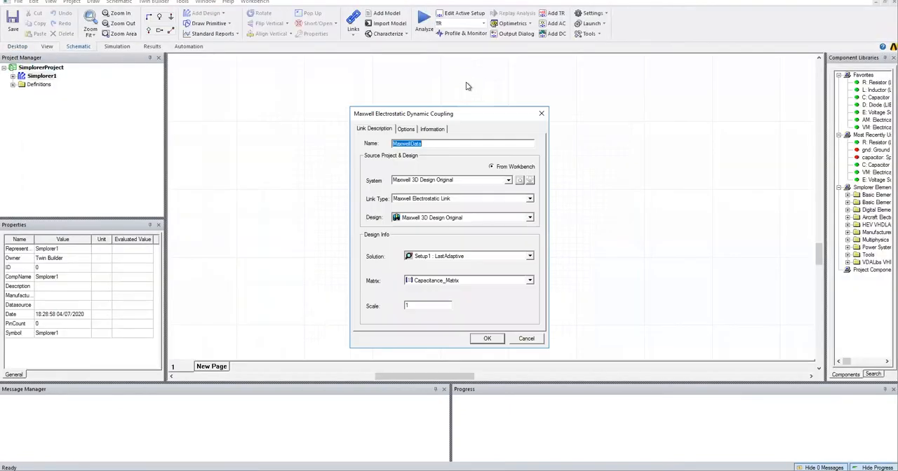
left_click(487, 338)
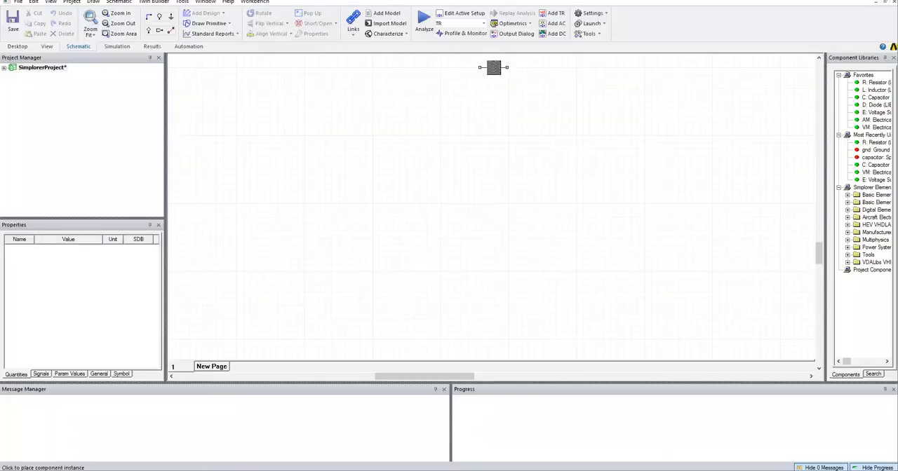
Place the Maxwell component on the schematic, rotate it upright and reposition it.
right_click(445, 164)
left_click(459, 172)
right_click(459, 161)
left_click(495, 243)
left_click_drag(462, 164, 326, 245)
left_click(415, 216)
left_click(4, 68)
Add a horizontal resistor beside the Maxwell component and wire it to the component's Voltage pin.
double_click(847, 84)
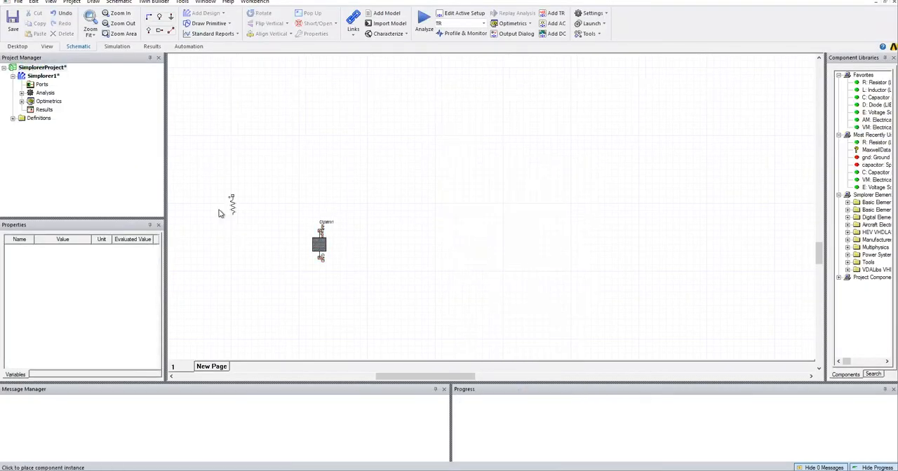
left_click(263, 199)
key("Escape")
key("ctrl+r")
left_click_drag(308, 233, 260, 233)
left_click(286, 180)
Add a ground below the Maxwell component and wire it to the GND pin.
key("ctrl+g")
scroll(320, 286, "up", 1)
left_click(320, 296)
right_click(409, 217)
left_click(428, 234)
left_click(171, 30)
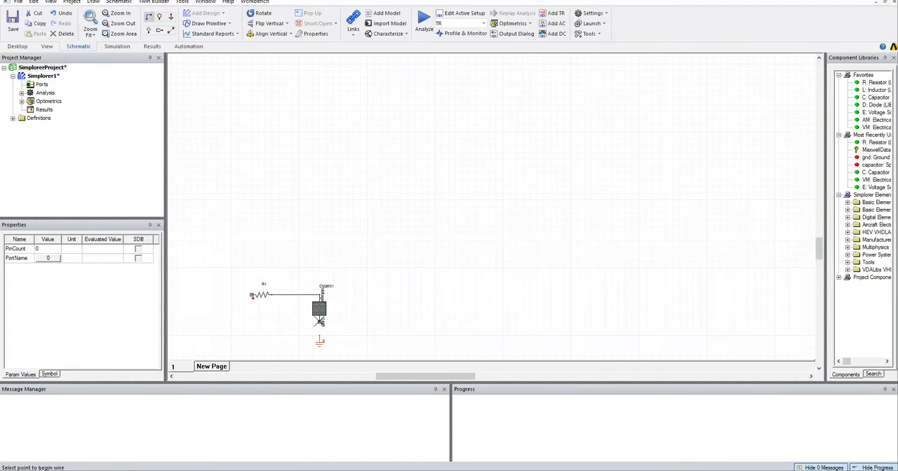
left_click(319, 340)
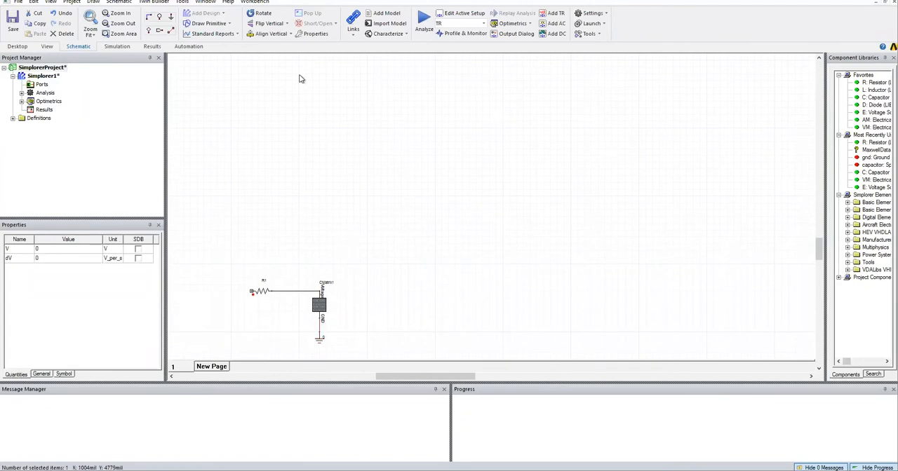
Add a voltage source below resistor R1 and wire its upper terminal to the resistor's free end.
double_click(875, 187)
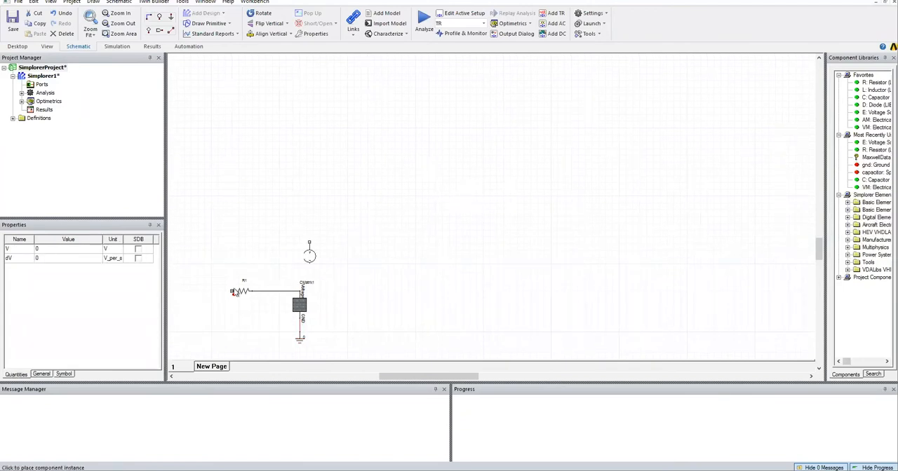
left_click(211, 324)
right_click(223, 214)
left_click(233, 223)
right_click(235, 216)
left_click(266, 294)
left_click(233, 291)
left_click(212, 310)
Configure voltage source E1 as a time-controlled Pulse with 0.5 V amplitude and 0.5 V offset.
double_click(212, 323)
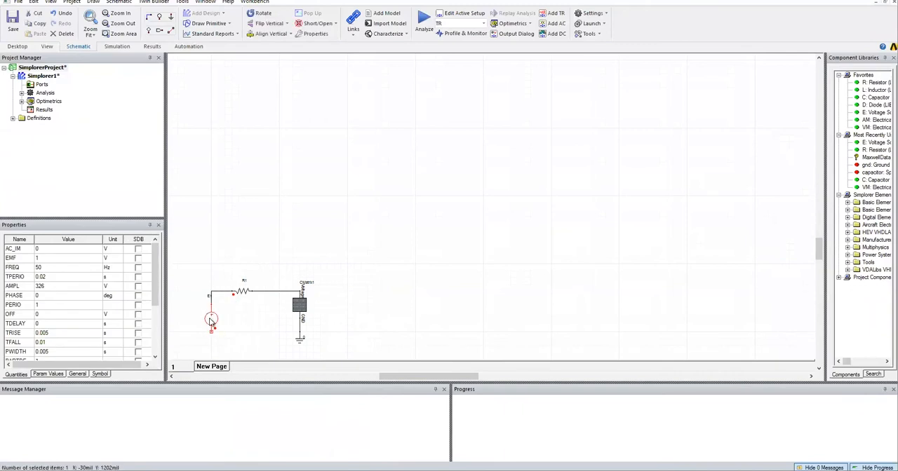
left_click(405, 119)
left_click(371, 119)
left_click(366, 184)
left_click(511, 186)
left_click(507, 202)
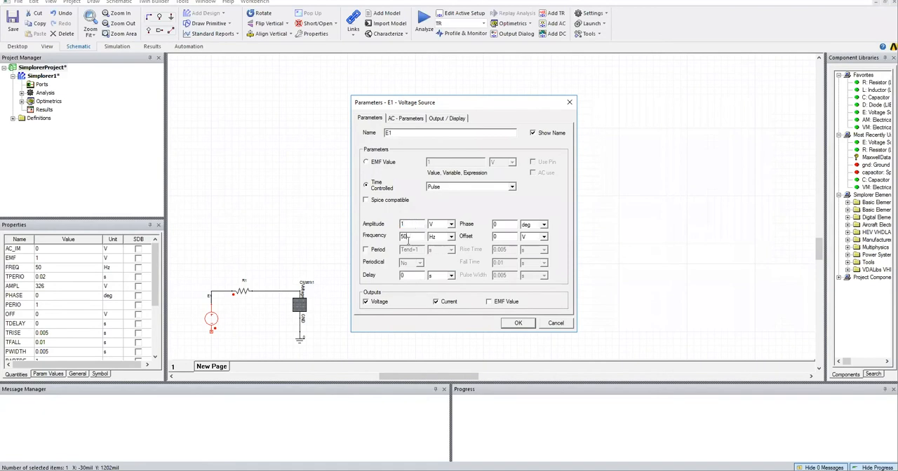
left_click(517, 324)
double_click(211, 322)
left_click(518, 323)
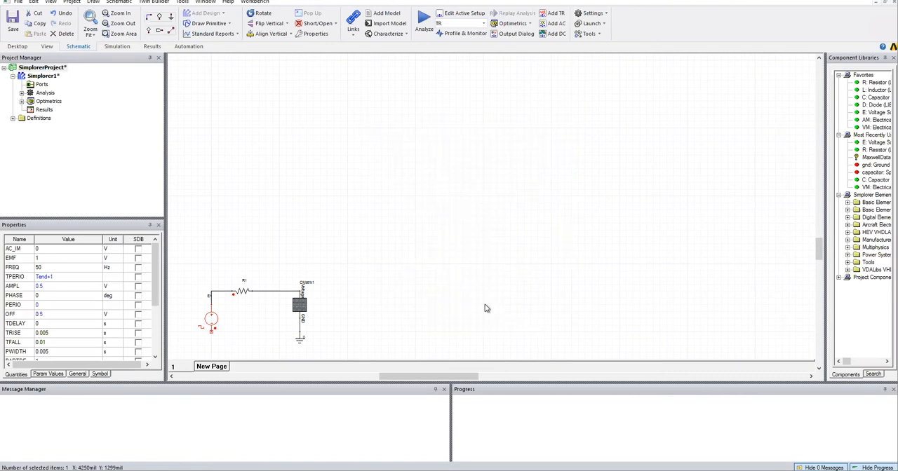
Wire the lower terminal of voltage source E1 to the ground node.
left_click(151, 20)
middle_click_drag(208, 359, 222, 290)
left_click(225, 261)
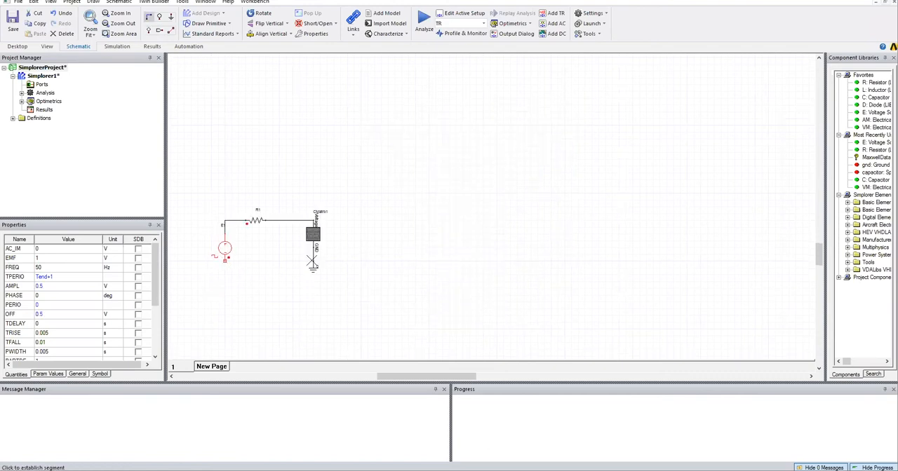
left_click(313, 261)
Add a voltmeter and wire it in parallel across the Maxwell component.
double_click(861, 188)
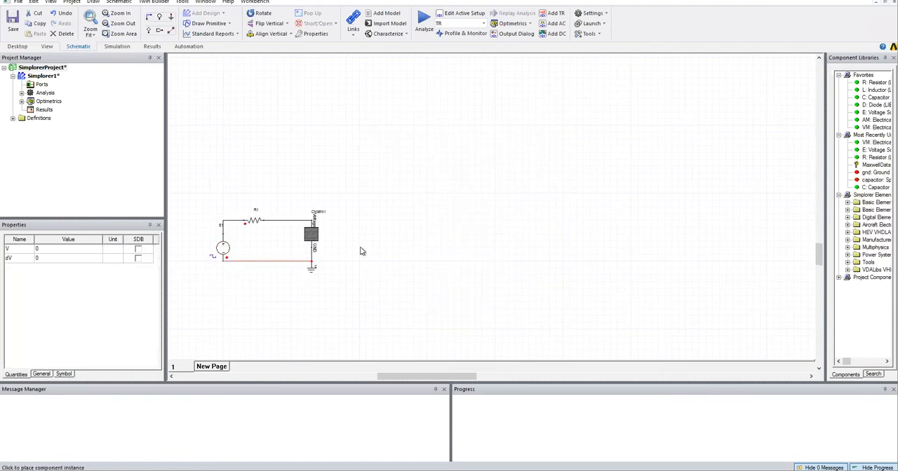
left_click(359, 241)
key("Escape")
left_click(150, 18)
left_click(311, 219)
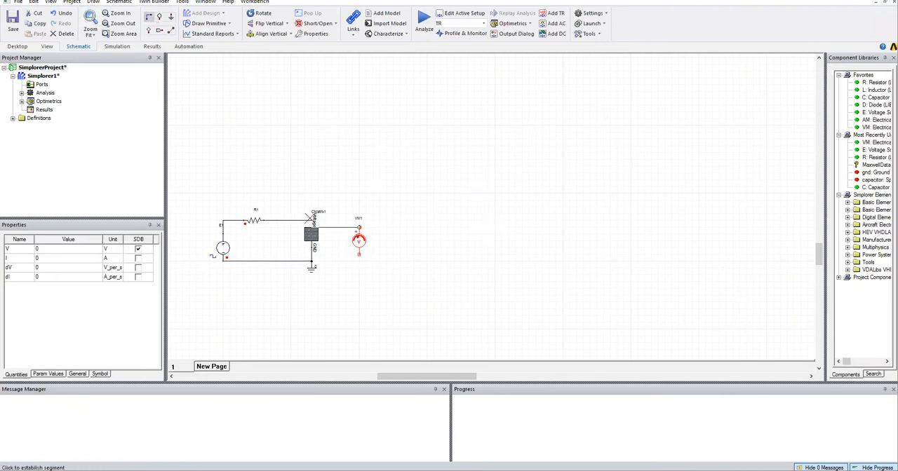
left_click(358, 227)
left_click(312, 261)
left_click(359, 254)
key("Escape")
double_click(360, 243)
left_click(397, 118)
key("Escape")
left_click(412, 217)
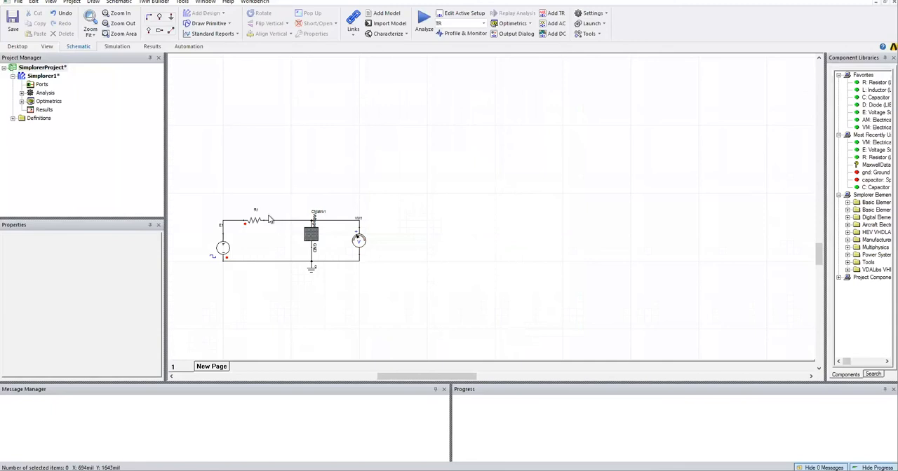
Create a rectangular plot of the voltmeter voltage VM1.V over time.
right_click(44, 110)
mouse_move(120, 128)
left_click(200, 145)
left_click(363, 200)
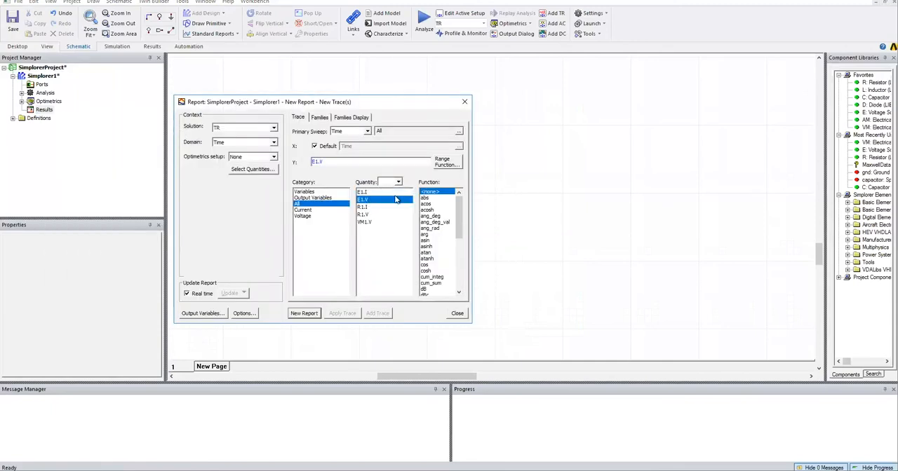
left_click(370, 223)
left_click(300, 315)
left_click(456, 314)
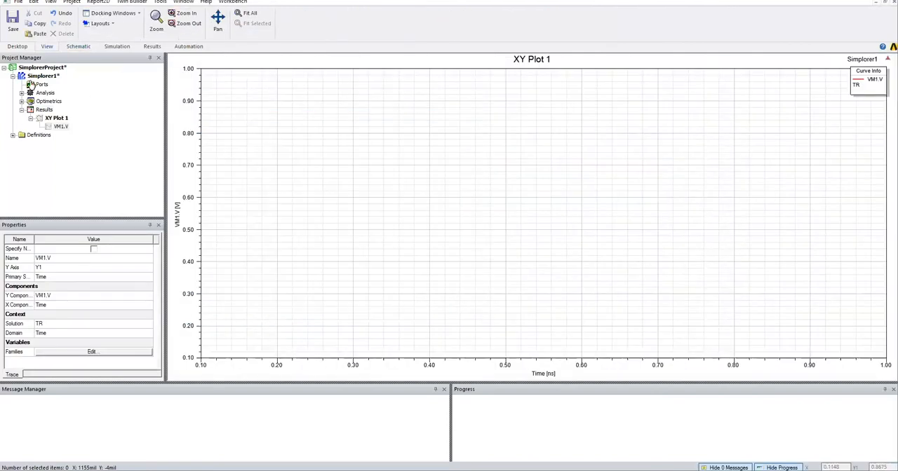
Place a standard rectangular plot above the circuit on the schematic and create another report of VM1.V.
double_click(34, 77)
left_click(237, 34)
left_click(200, 71)
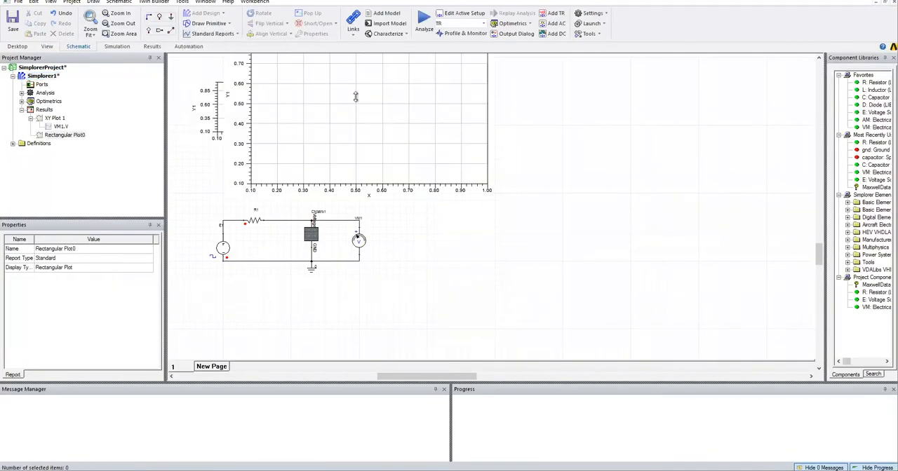
left_click(366, 222)
left_click(304, 314)
left_click(451, 314)
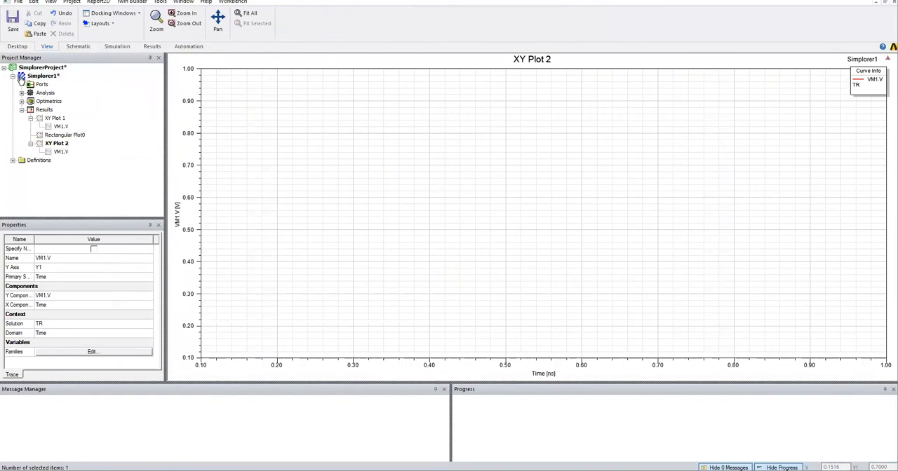
Edit the resistance value of resistor R1 in the Simplorer1 schematic.
double_click(19, 76)
left_click(311, 234)
left_click(315, 299)
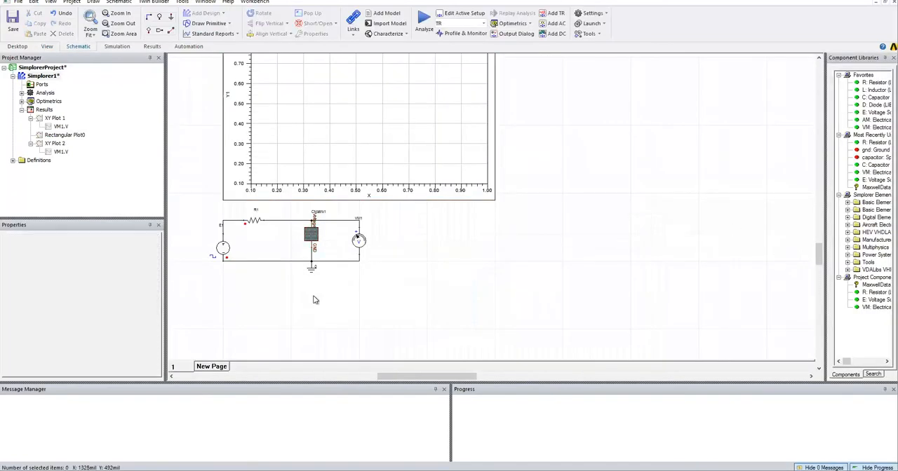
left_click(254, 221)
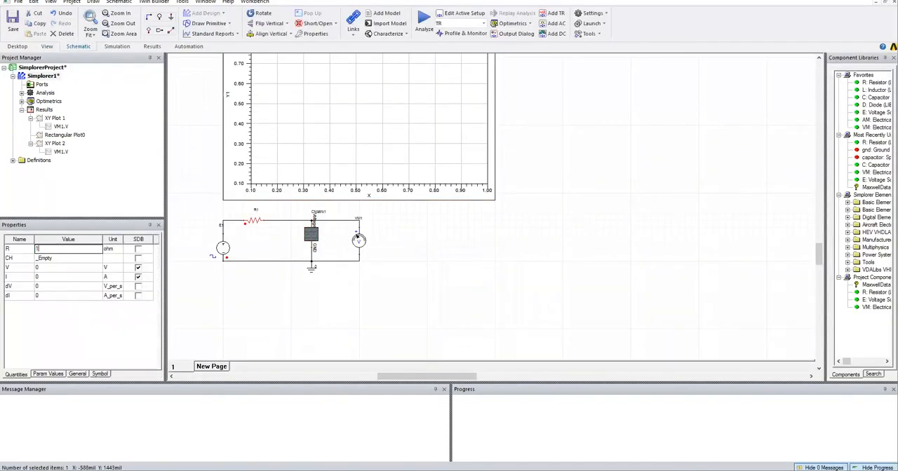
left_click(311, 235)
left_click(359, 241)
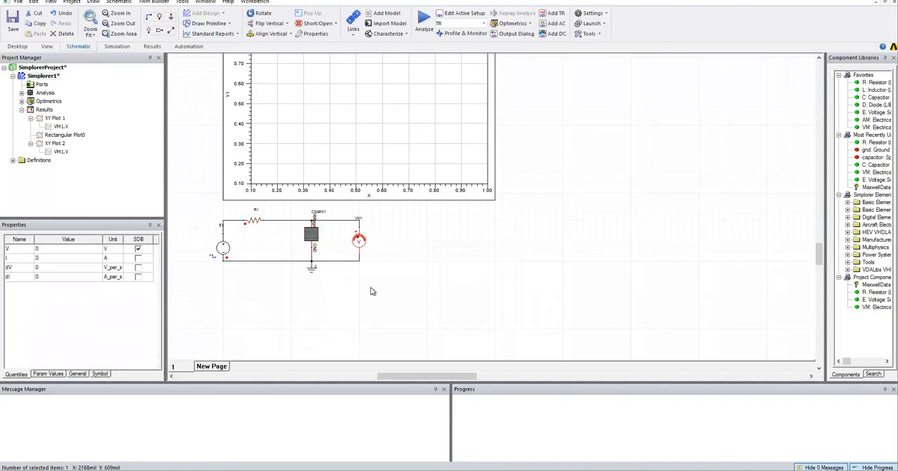
left_click(371, 289)
Run the circuit analysis and open the Simplorer1 schematic with the test circuits for different RH values.
left_click(425, 19)
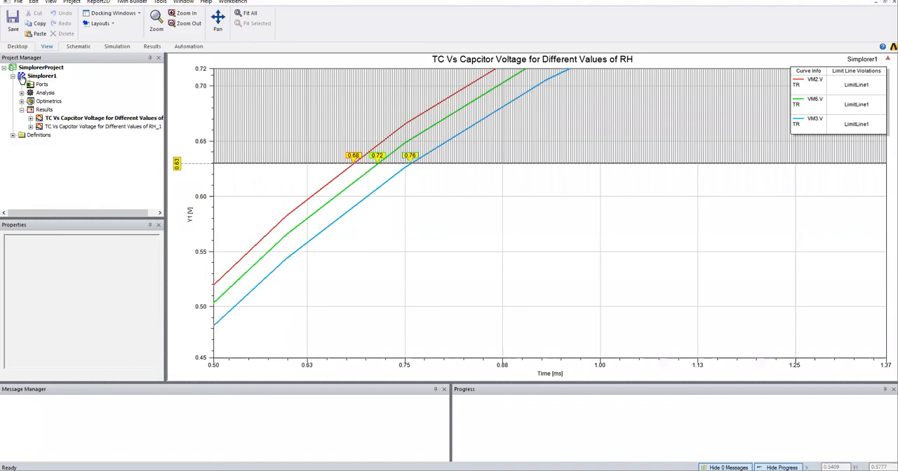
double_click(22, 78)
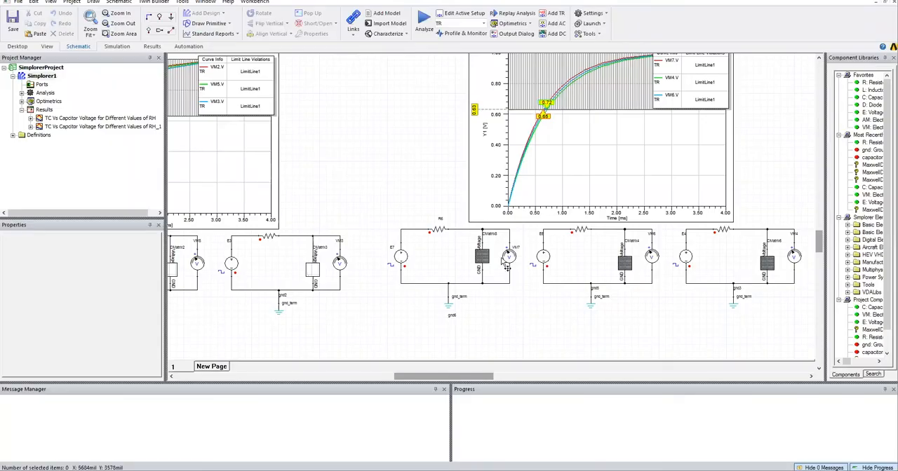